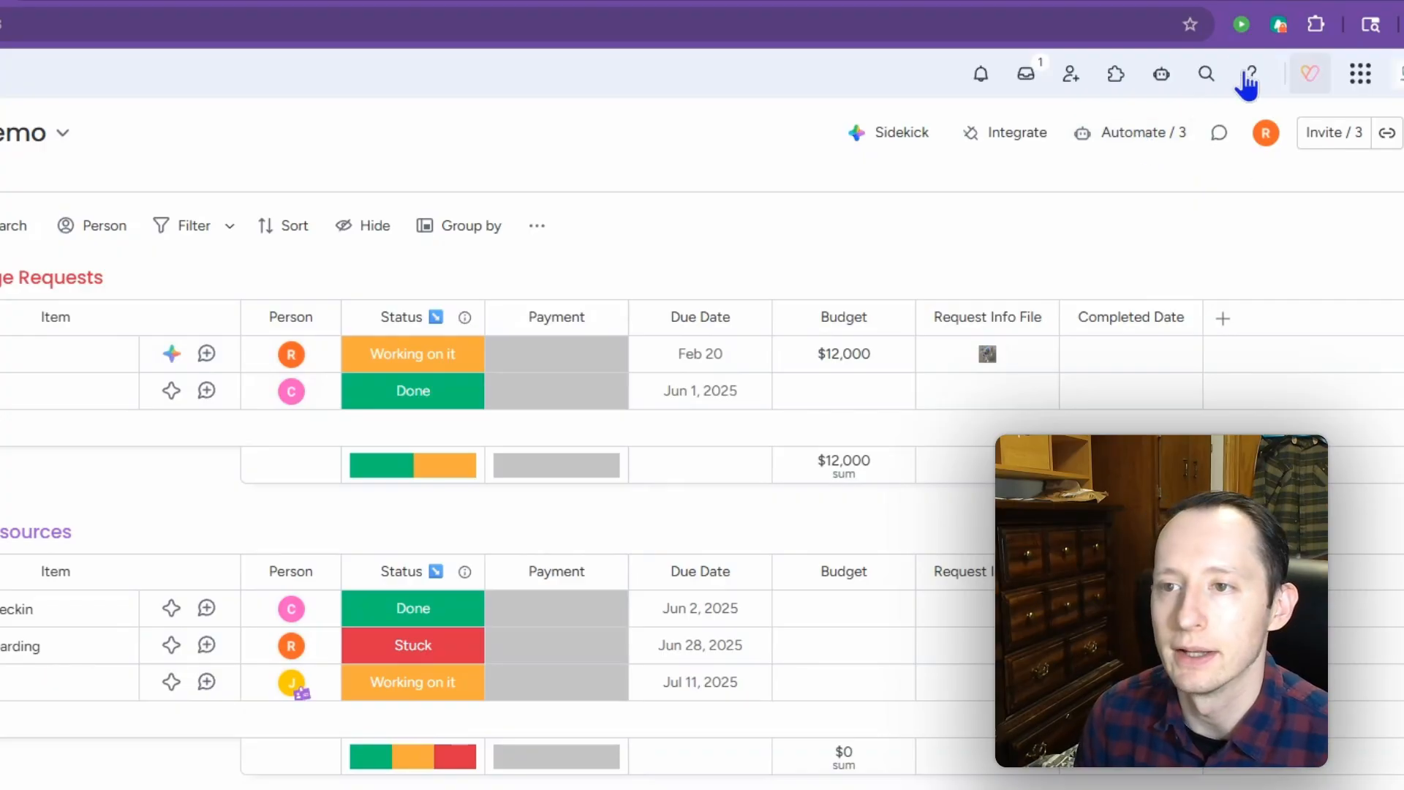
Step: Open the board's automation creation page and browse the AI-powered, Recommended and Dates template categories, returning to Explore
{"action": "left_click", "coordinate": [1170, 135]}
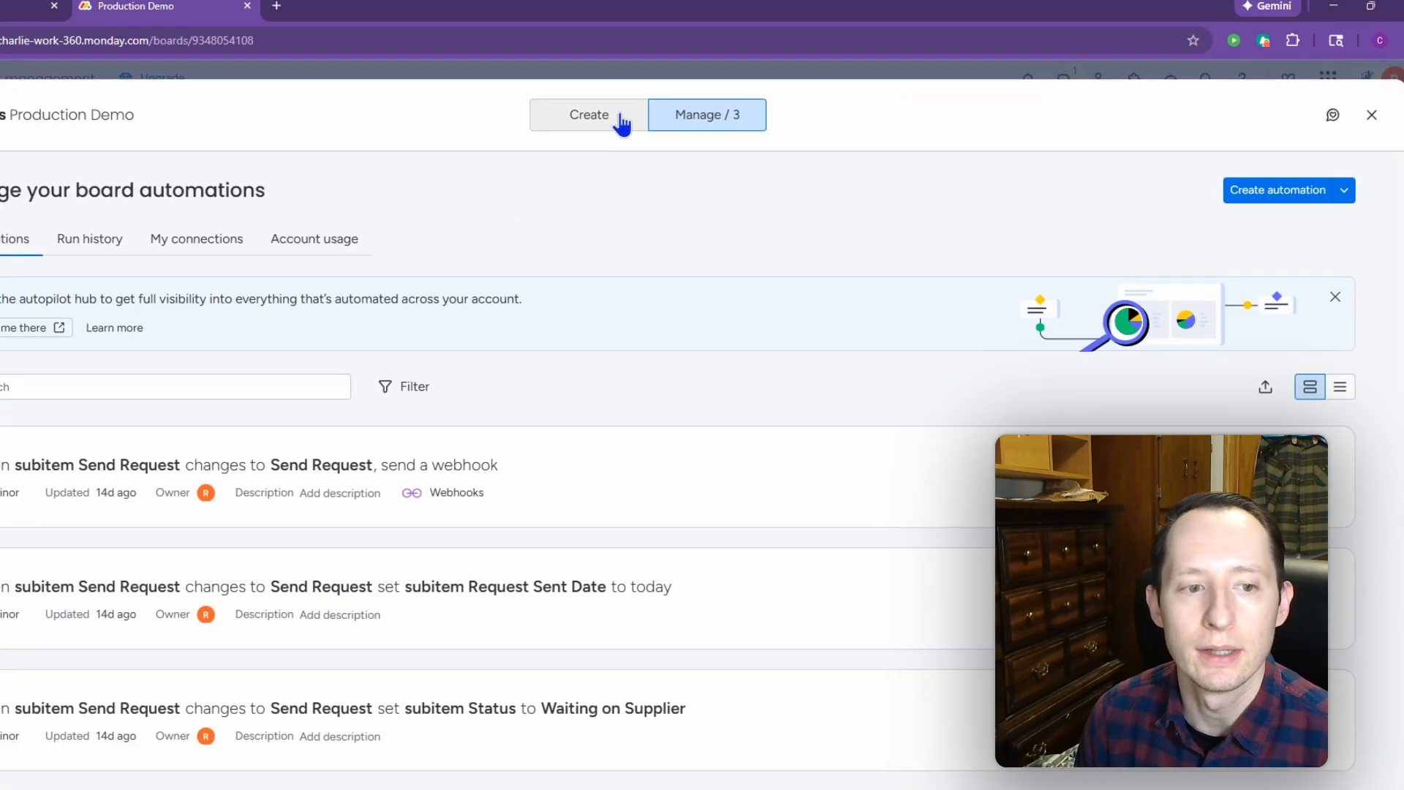
{"action": "left_click", "coordinate": [621, 121]}
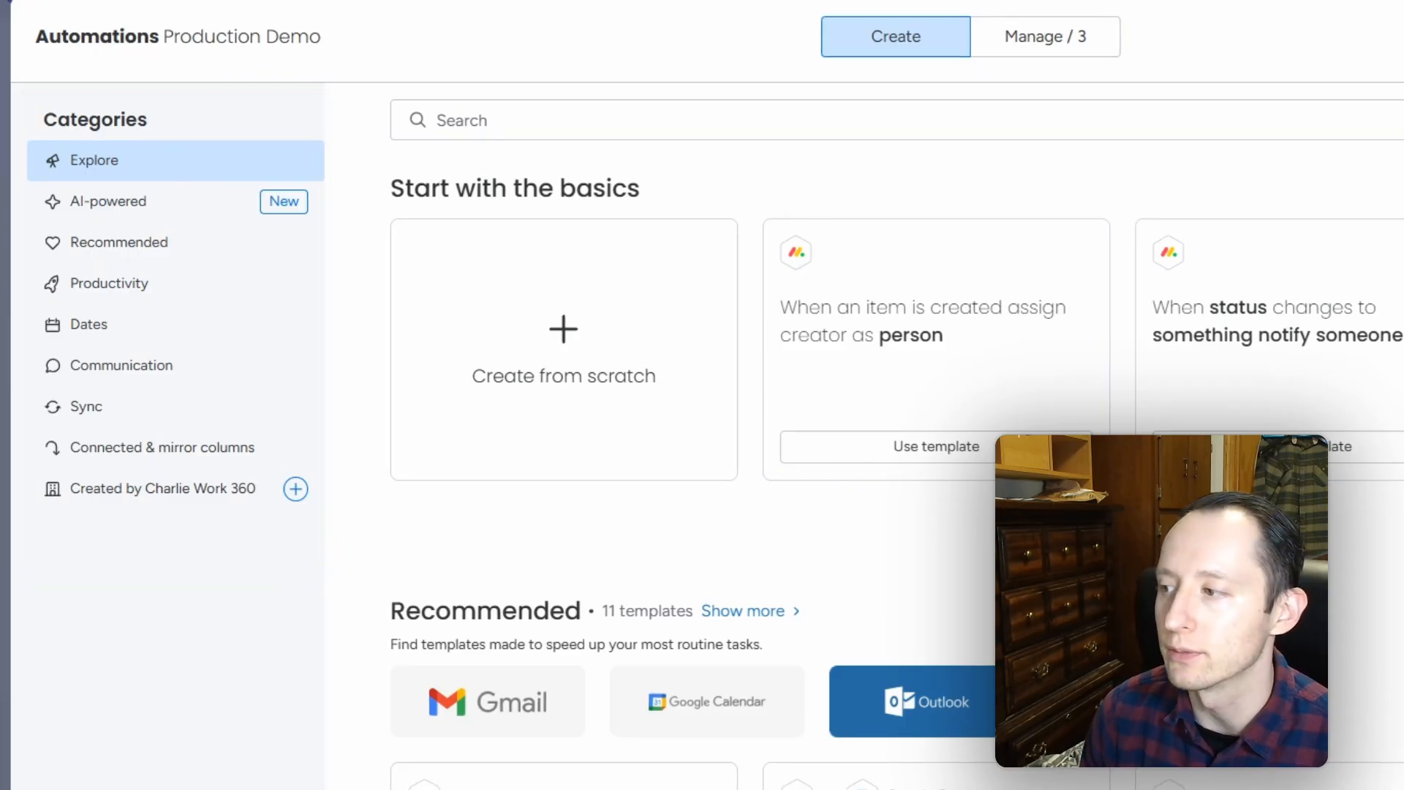
{"action": "left_click", "coordinate": [139, 231]}
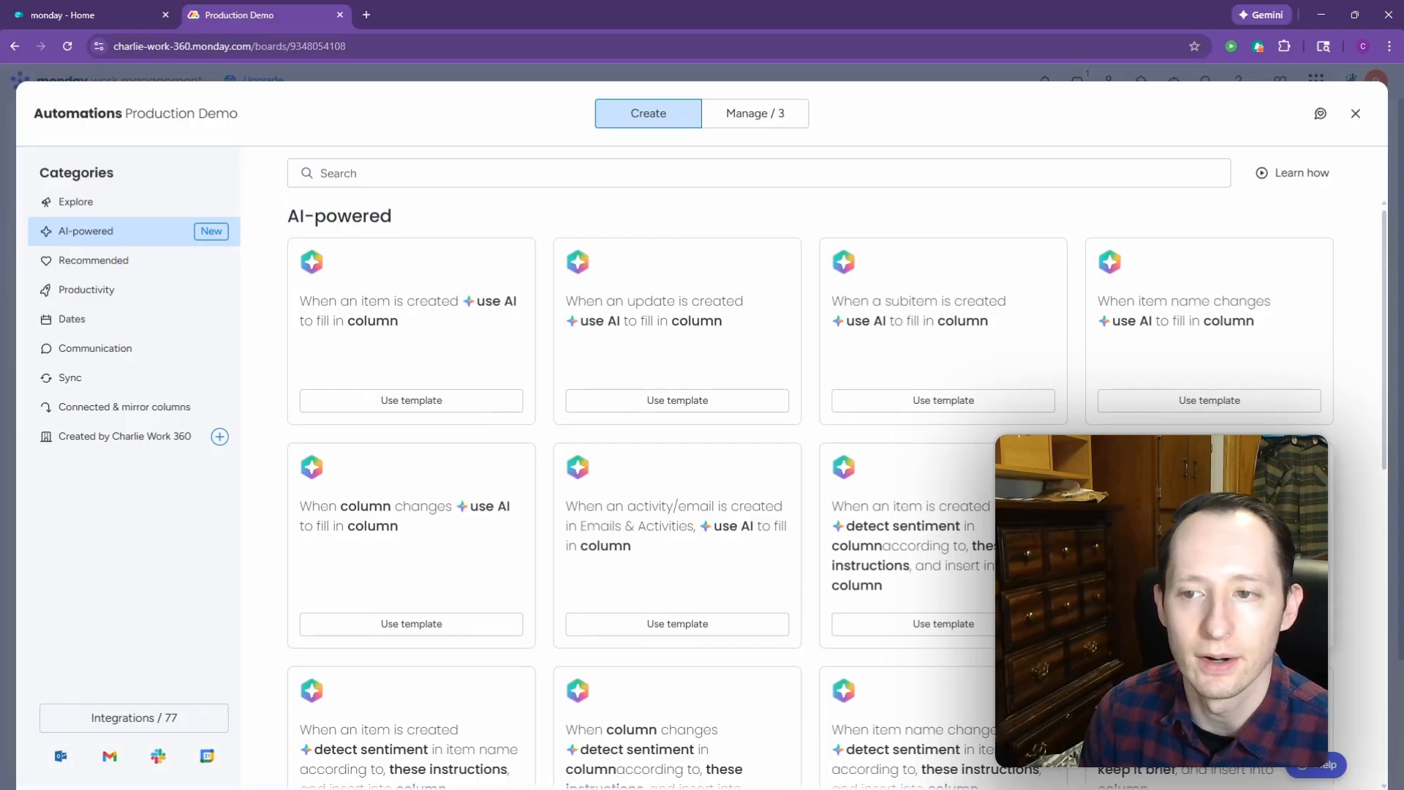
{"action": "left_click", "coordinate": [146, 270]}
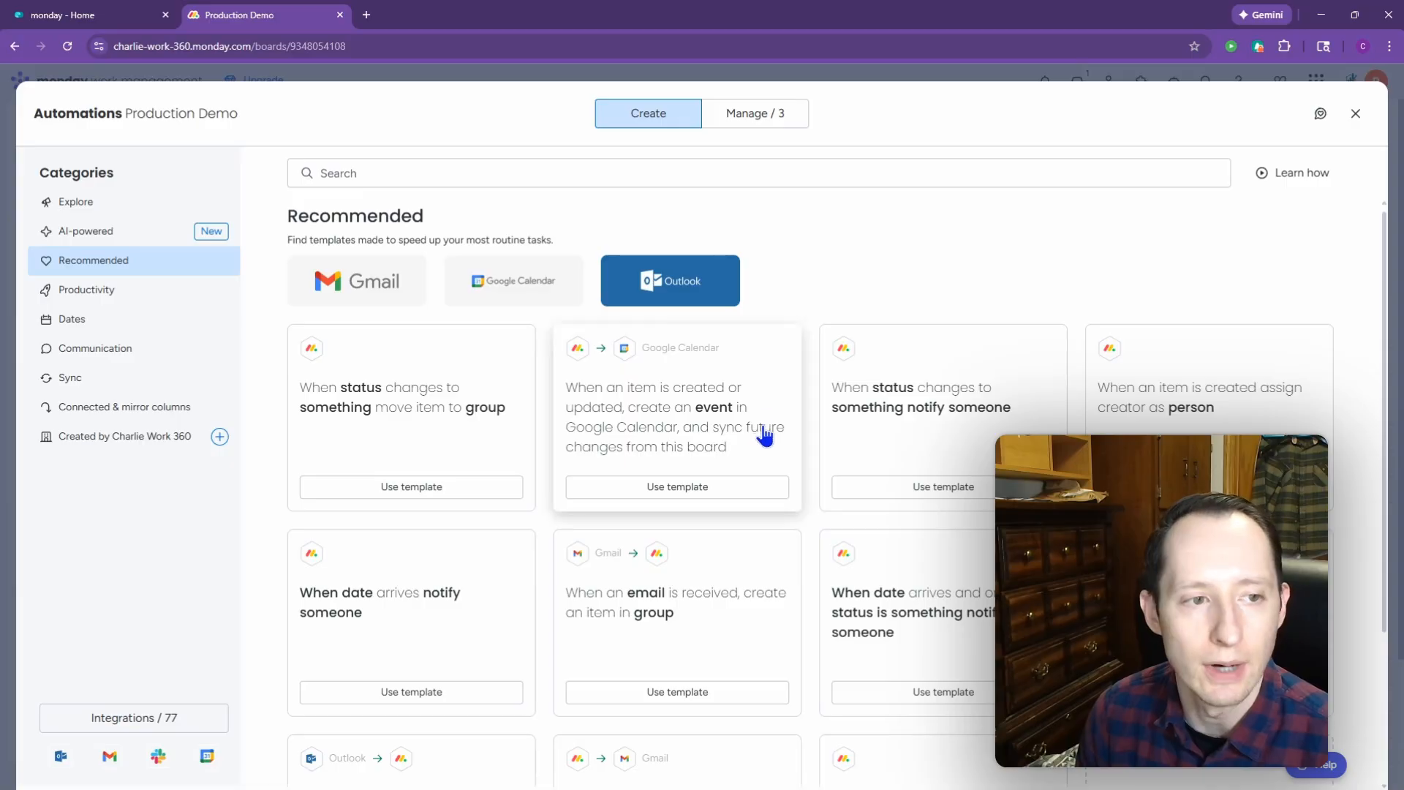
{"action": "scroll", "coordinate": [548, 497], "scroll_direction": "down", "scroll_amount": 3}
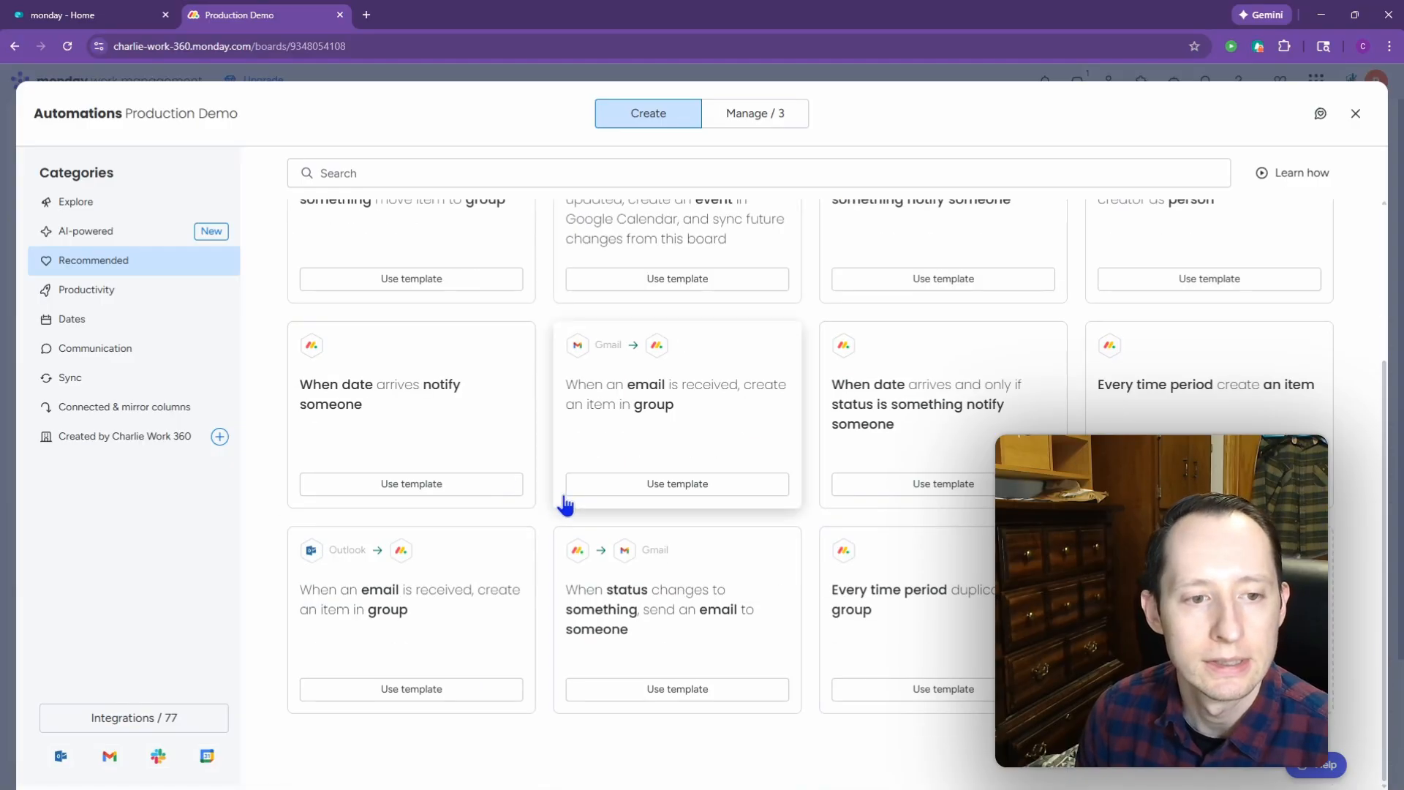
{"action": "left_click", "coordinate": [131, 319]}
{"action": "scroll", "coordinate": [674, 446], "scroll_direction": "down", "scroll_amount": 3}
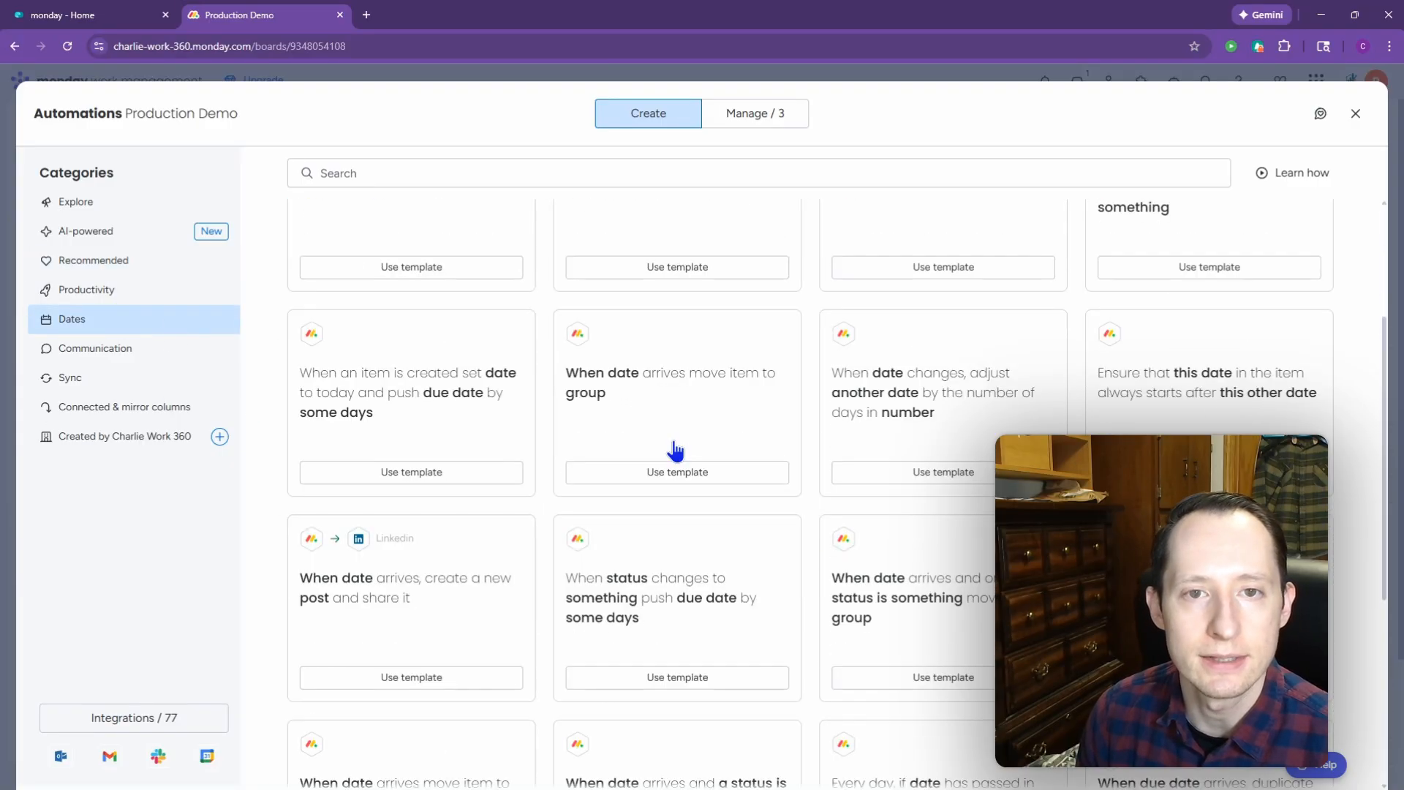
{"action": "scroll", "coordinate": [669, 444], "scroll_direction": "up", "scroll_amount": 3}
{"action": "left_click", "coordinate": [123, 203]}
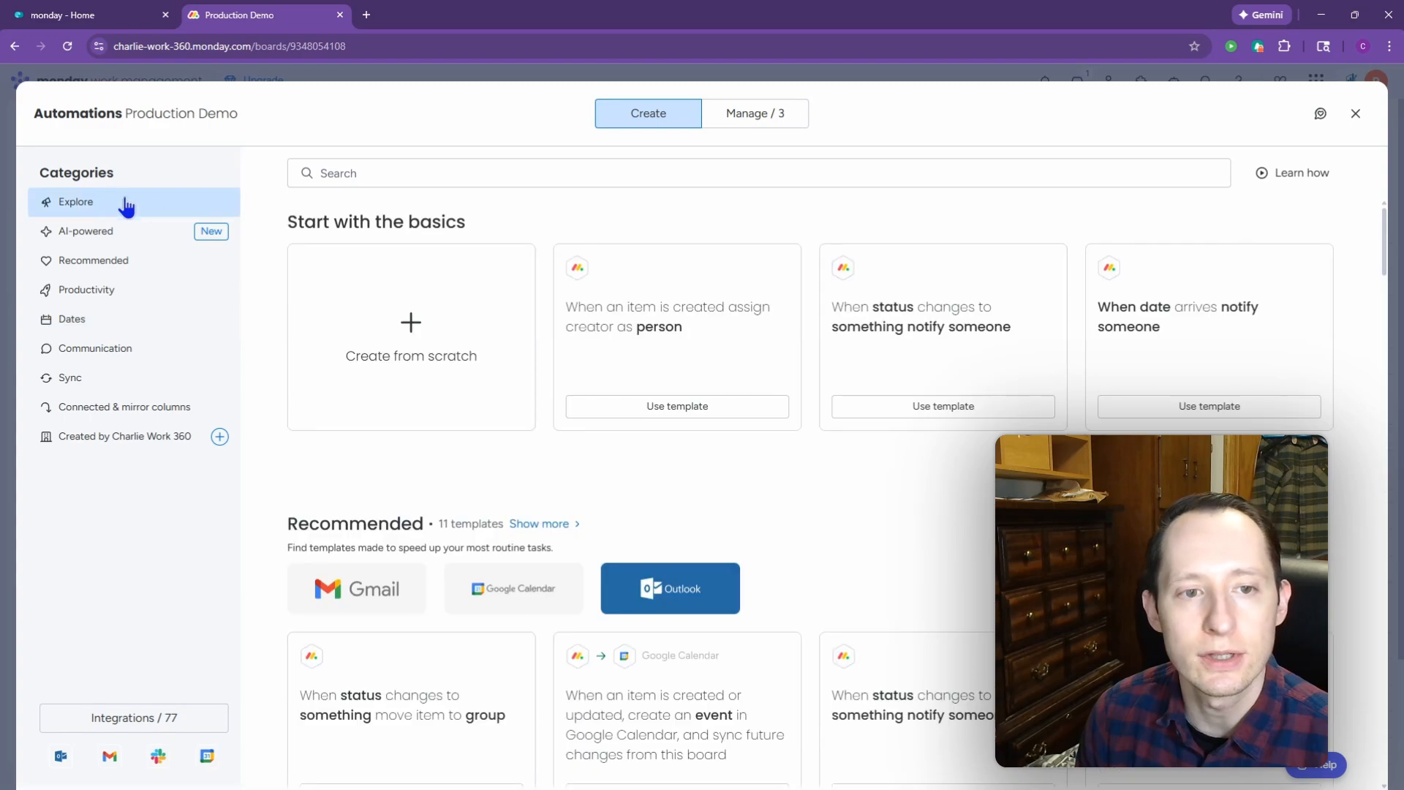
Step: Start an automation from scratch with the trigger that the item's Status column changes to Done
{"action": "left_click", "coordinate": [433, 346]}
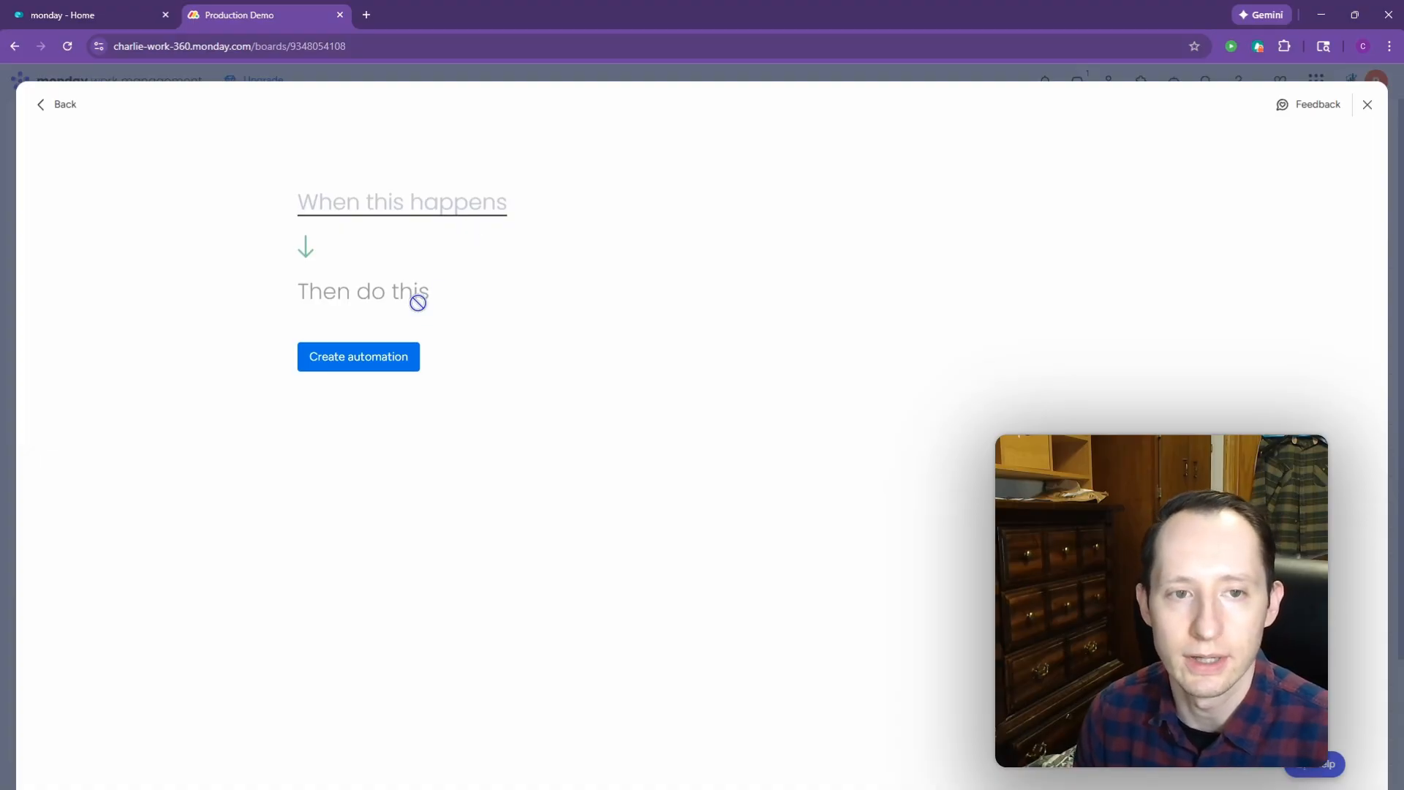
{"action": "left_click", "coordinate": [496, 207]}
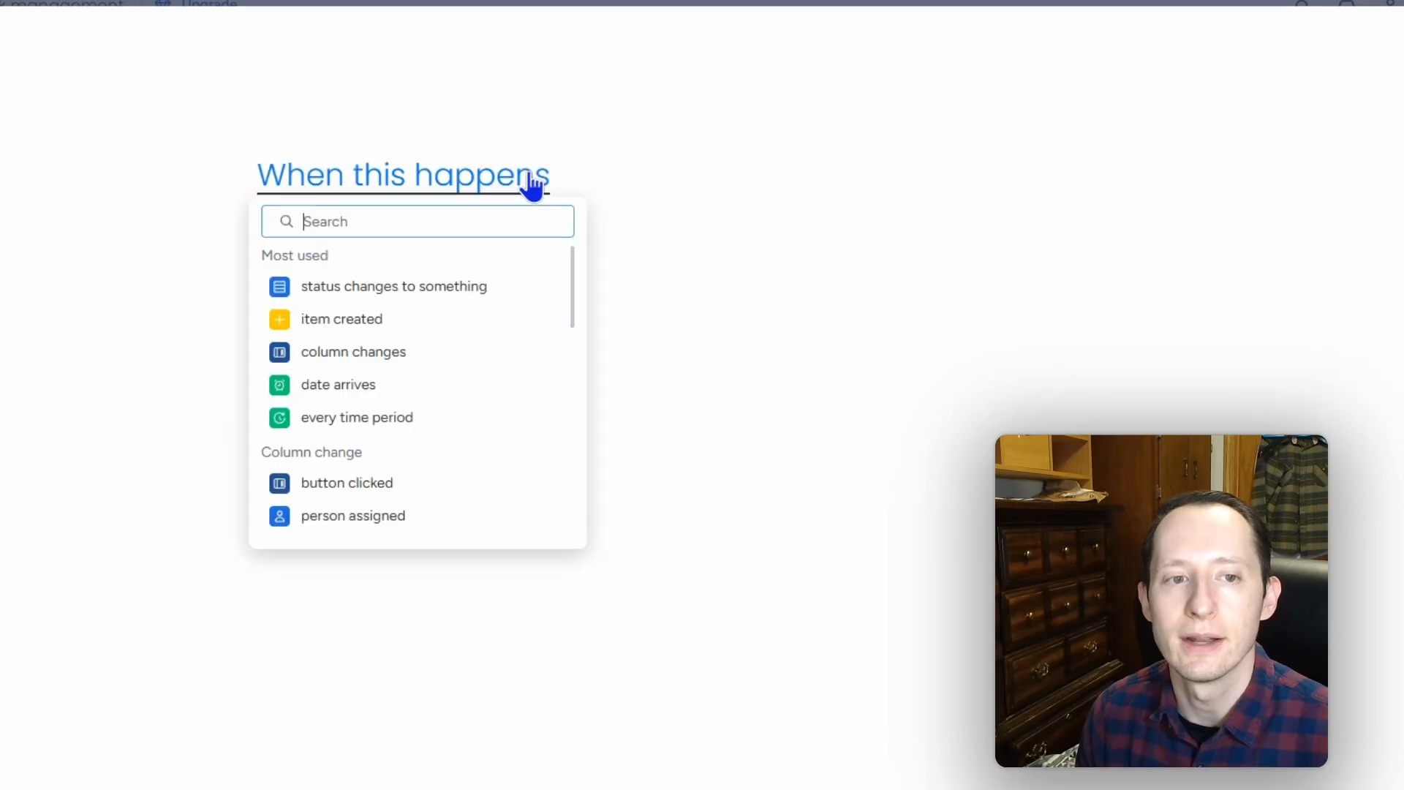
{"action": "left_click", "coordinate": [484, 287]}
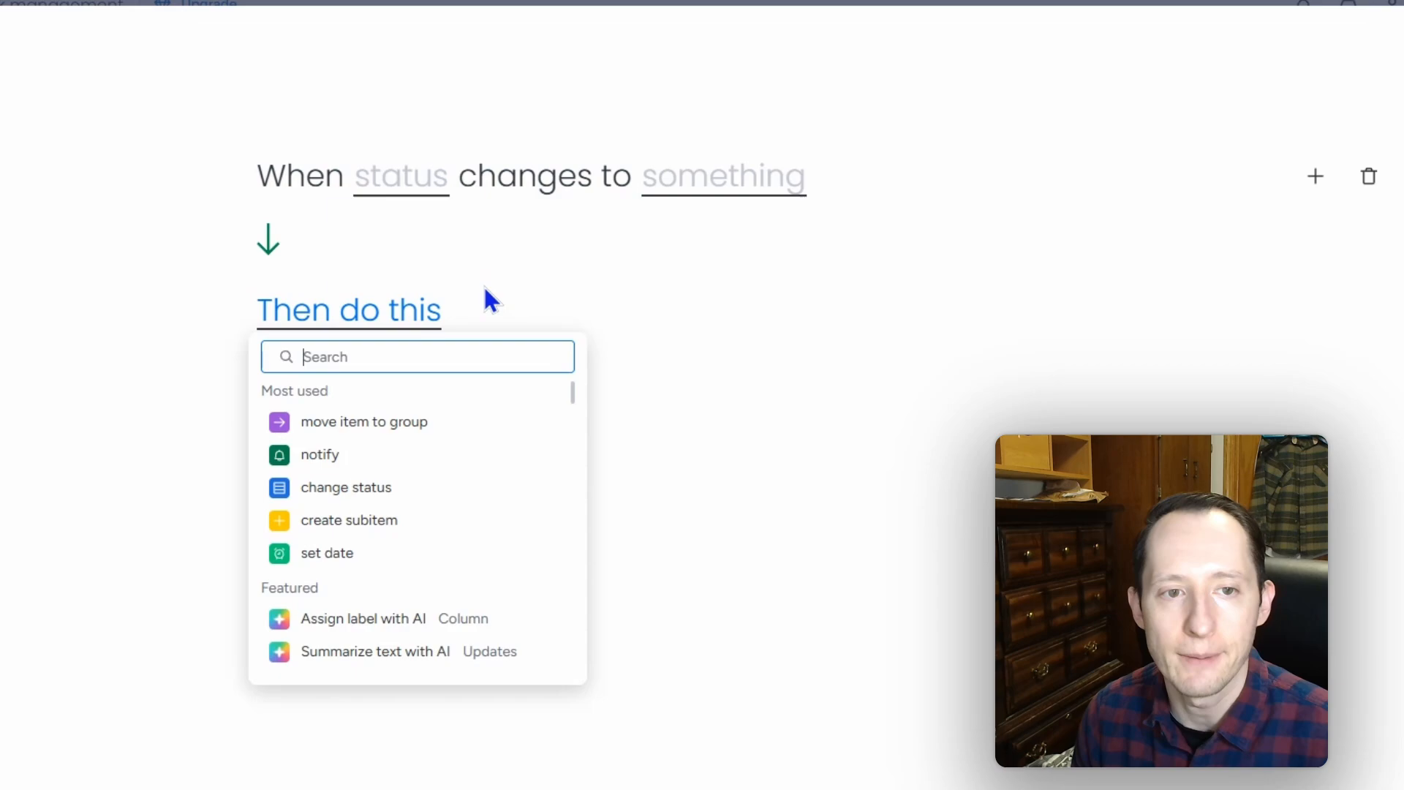
{"action": "left_click", "coordinate": [423, 195]}
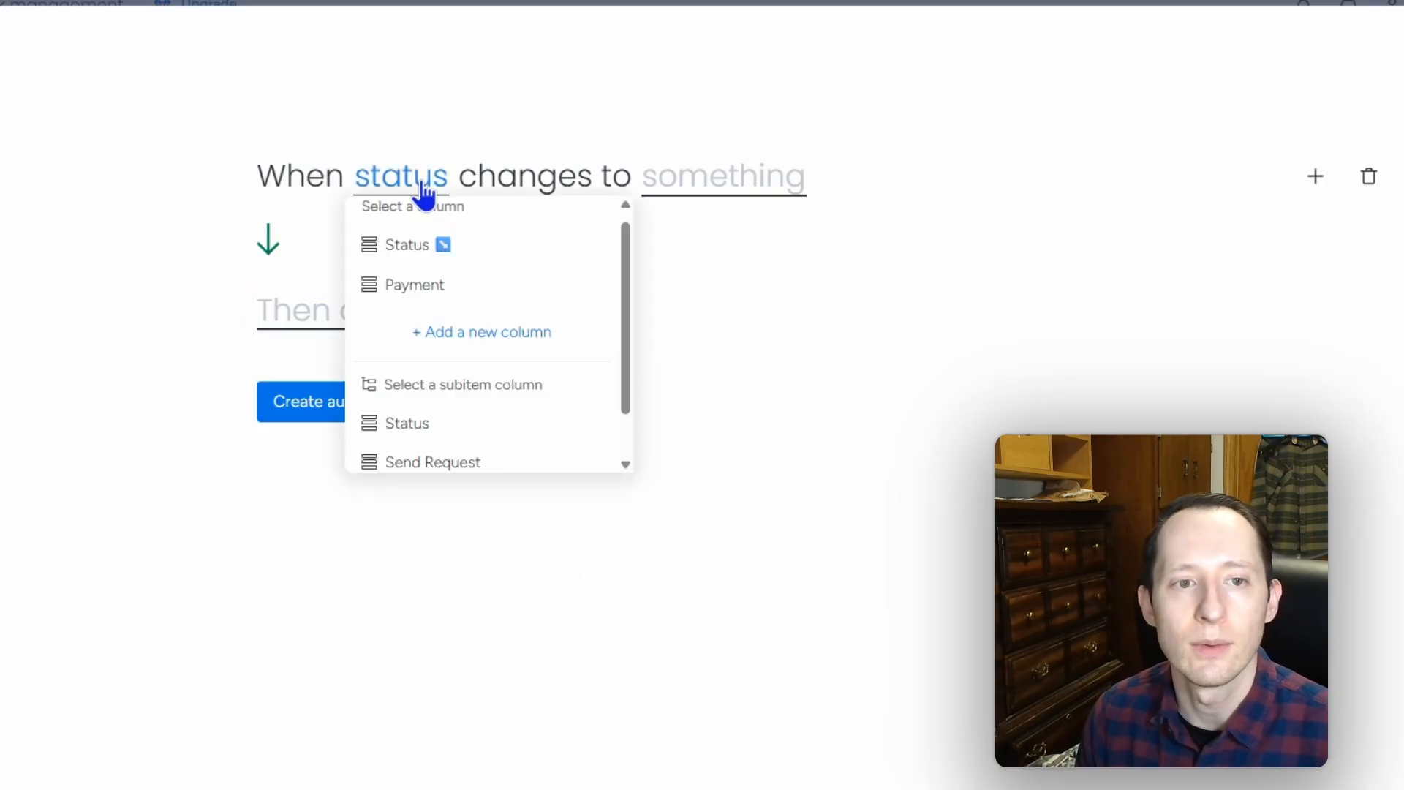
{"action": "left_click", "coordinate": [451, 246]}
{"action": "left_click", "coordinate": [788, 188]}
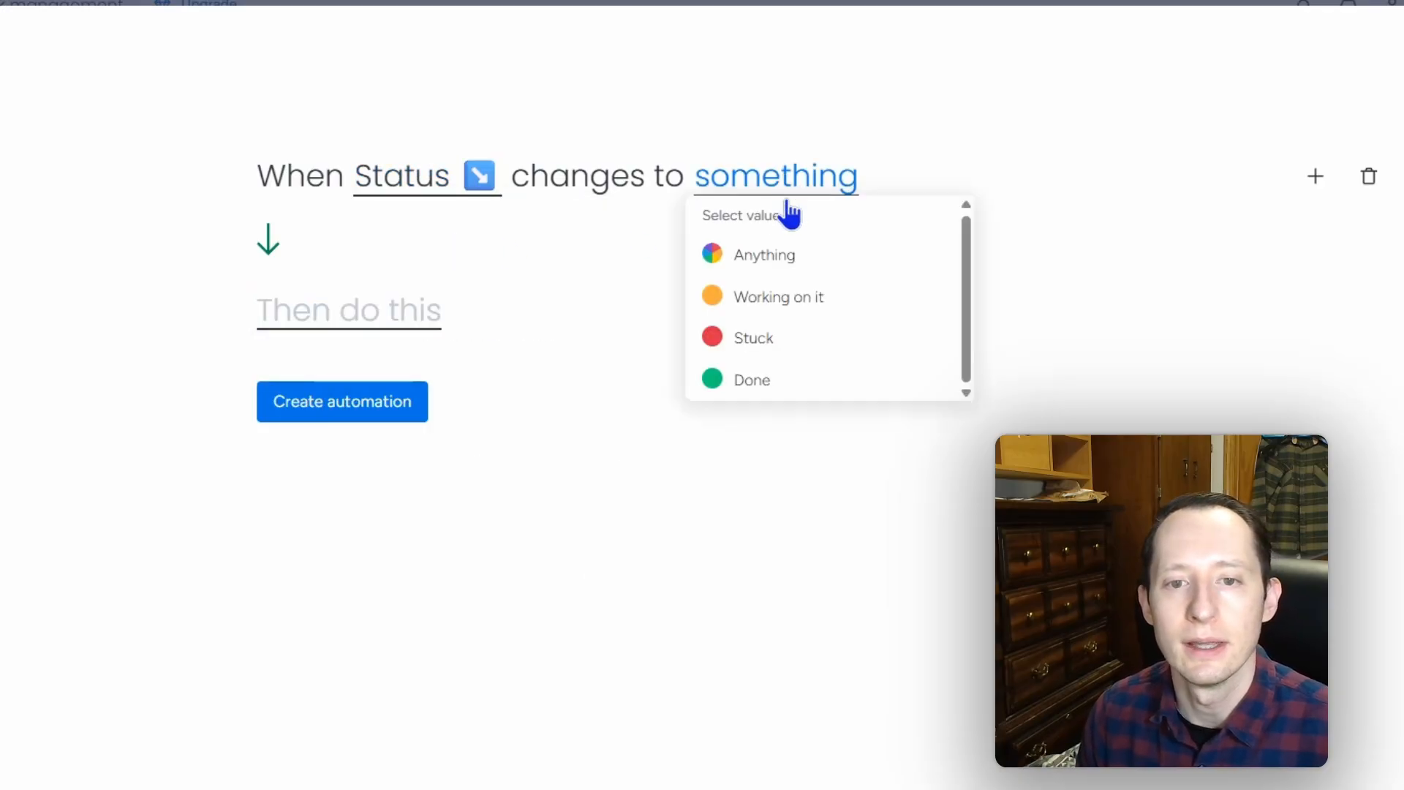
{"action": "left_click", "coordinate": [821, 381]}
Step: Add a notify action and begin its message with the greeting "Hello {item's Person}," using the board's Person field
{"action": "left_click", "coordinate": [350, 322]}
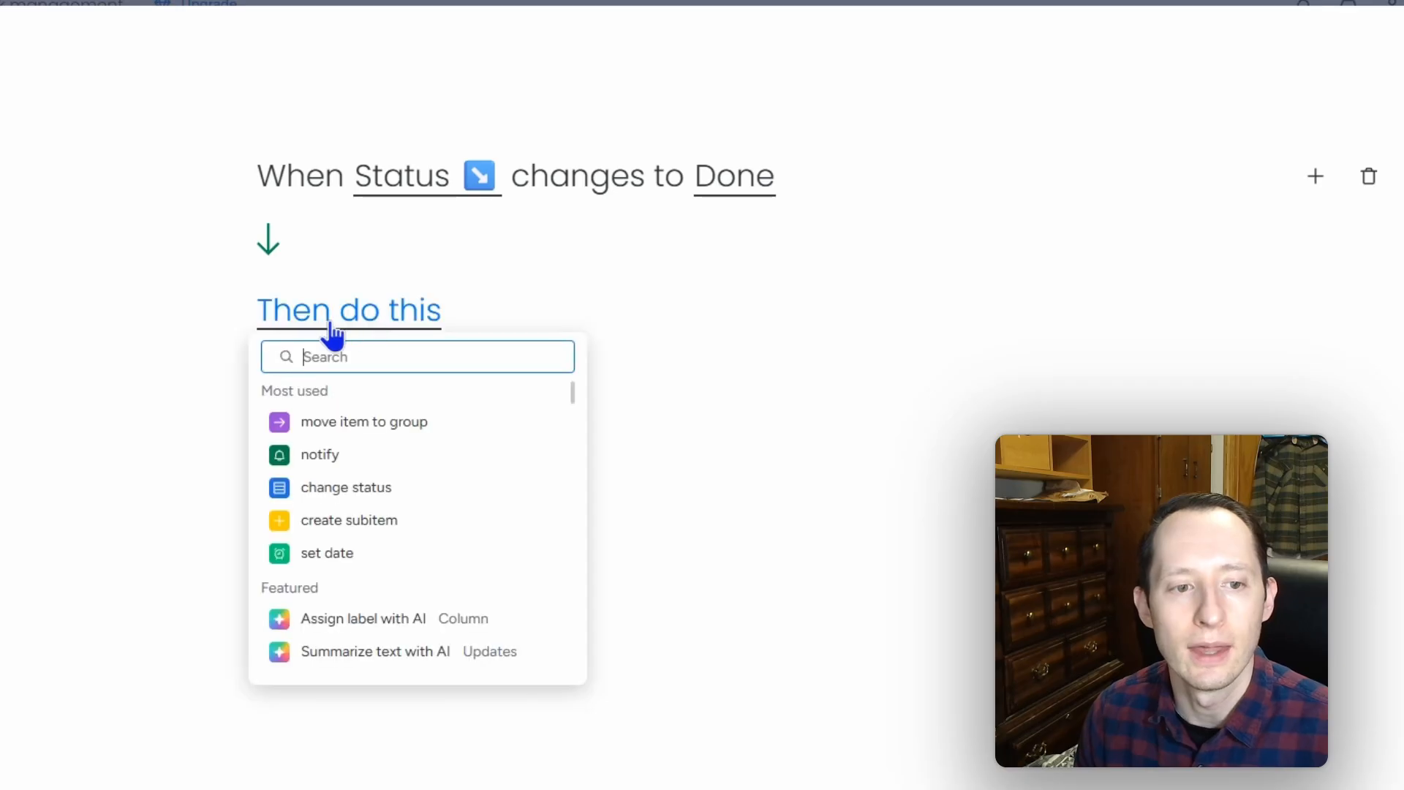
{"action": "left_click", "coordinate": [317, 454]}
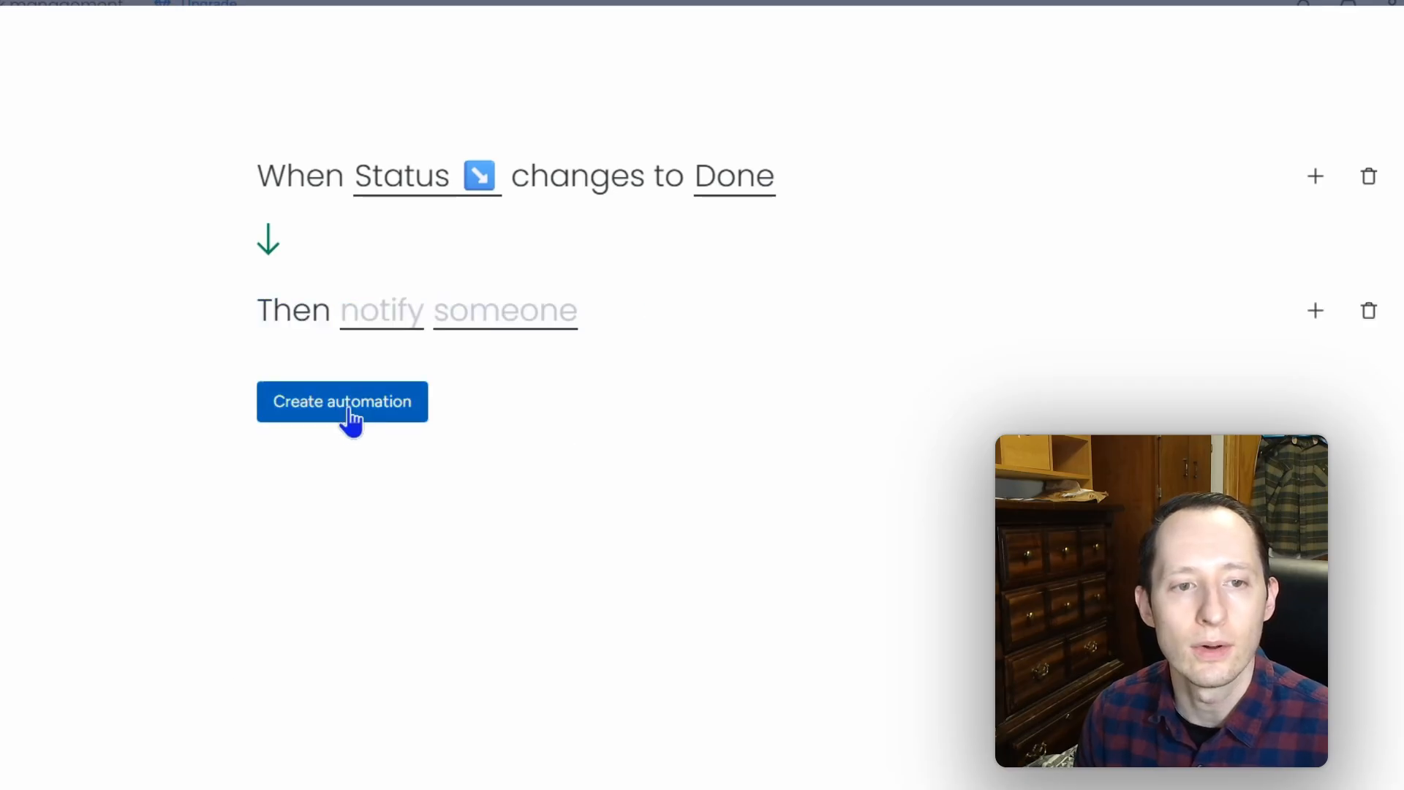
{"action": "left_click", "coordinate": [404, 322]}
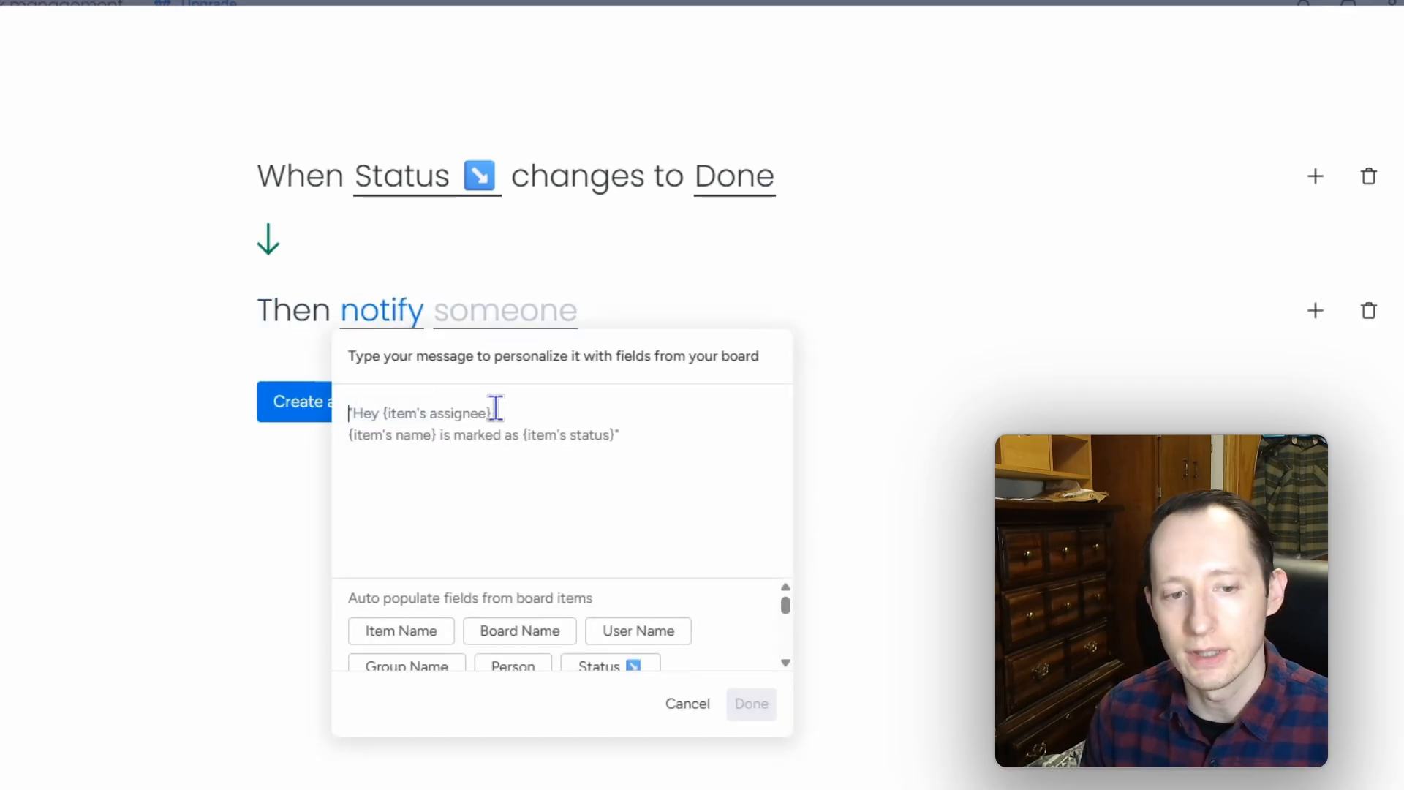
{"action": "type", "text": "Hello"}
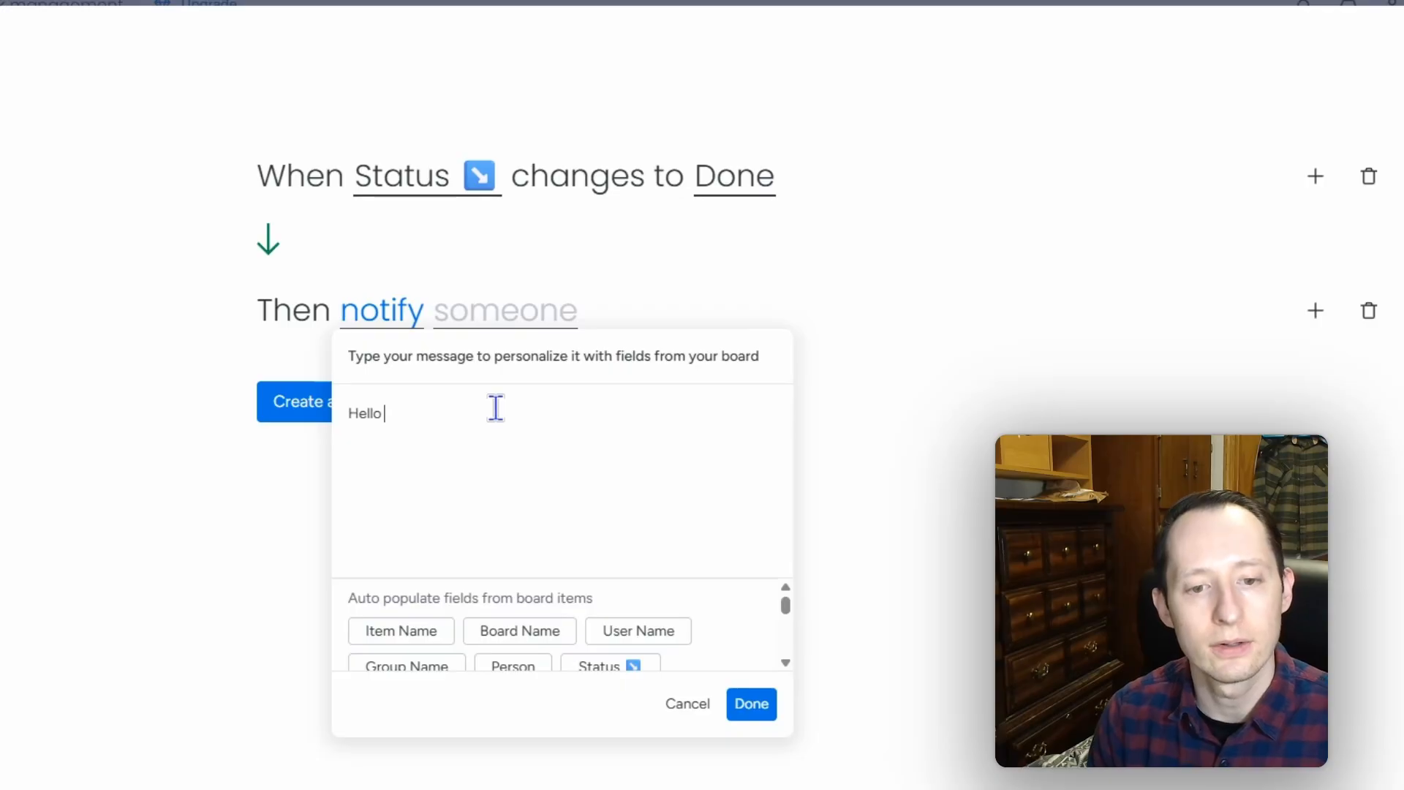
{"action": "left_click", "coordinate": [785, 662]}
{"action": "left_click", "coordinate": [786, 662]}
{"action": "left_click", "coordinate": [786, 663]}
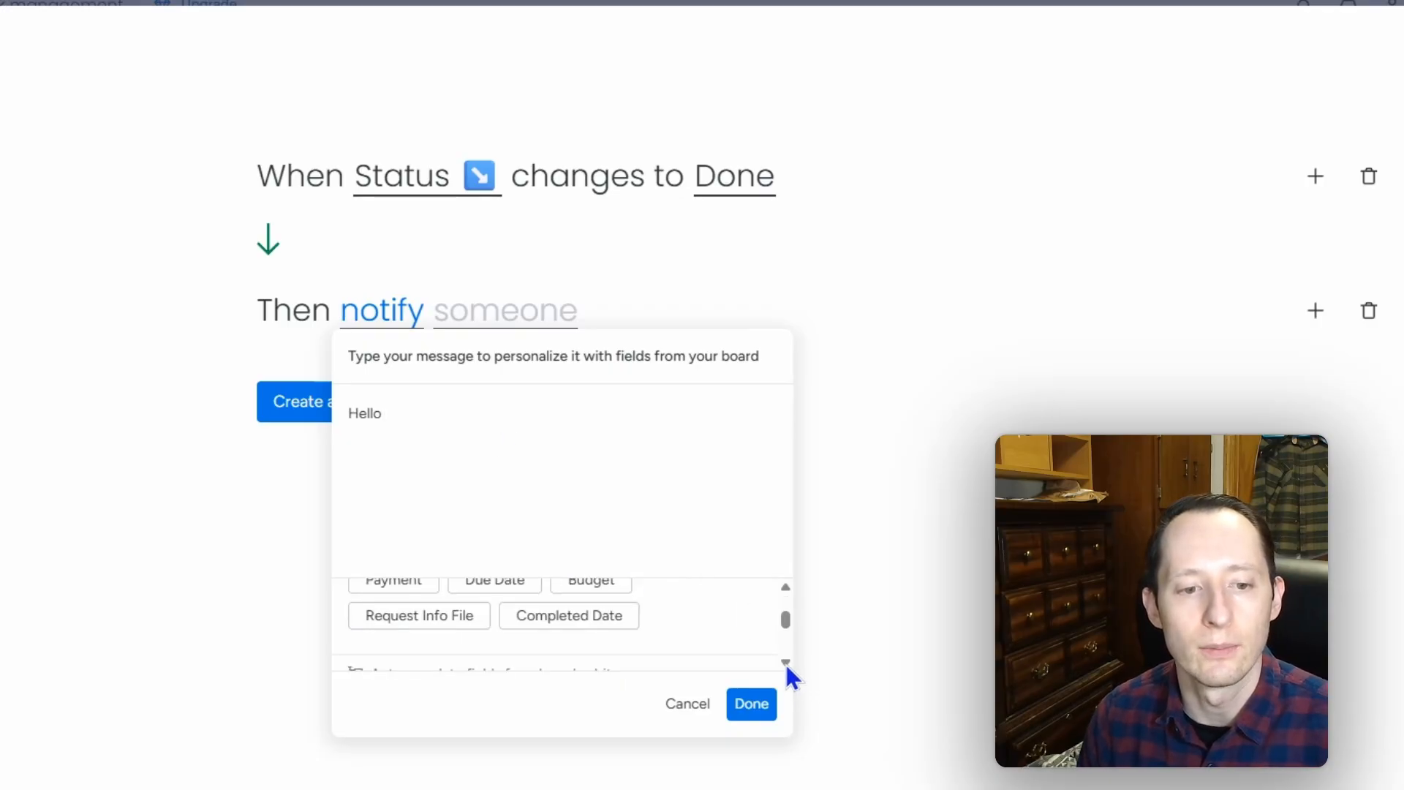
{"action": "left_click", "coordinate": [786, 662]}
{"action": "left_click", "coordinate": [785, 663]}
{"action": "left_click_drag", "start_coordinate": [784, 629], "coordinate": [786, 608]}
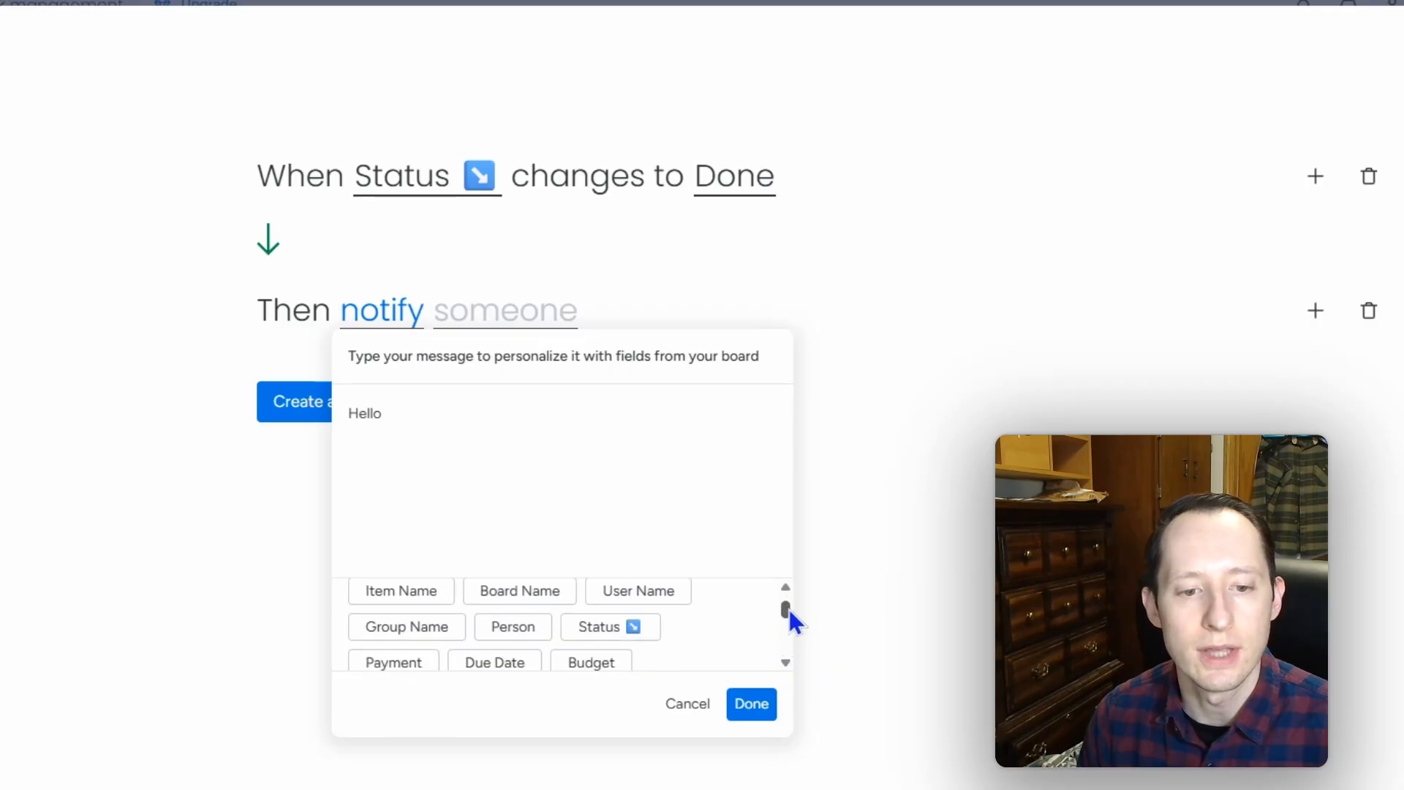
{"action": "left_click", "coordinate": [522, 629]}
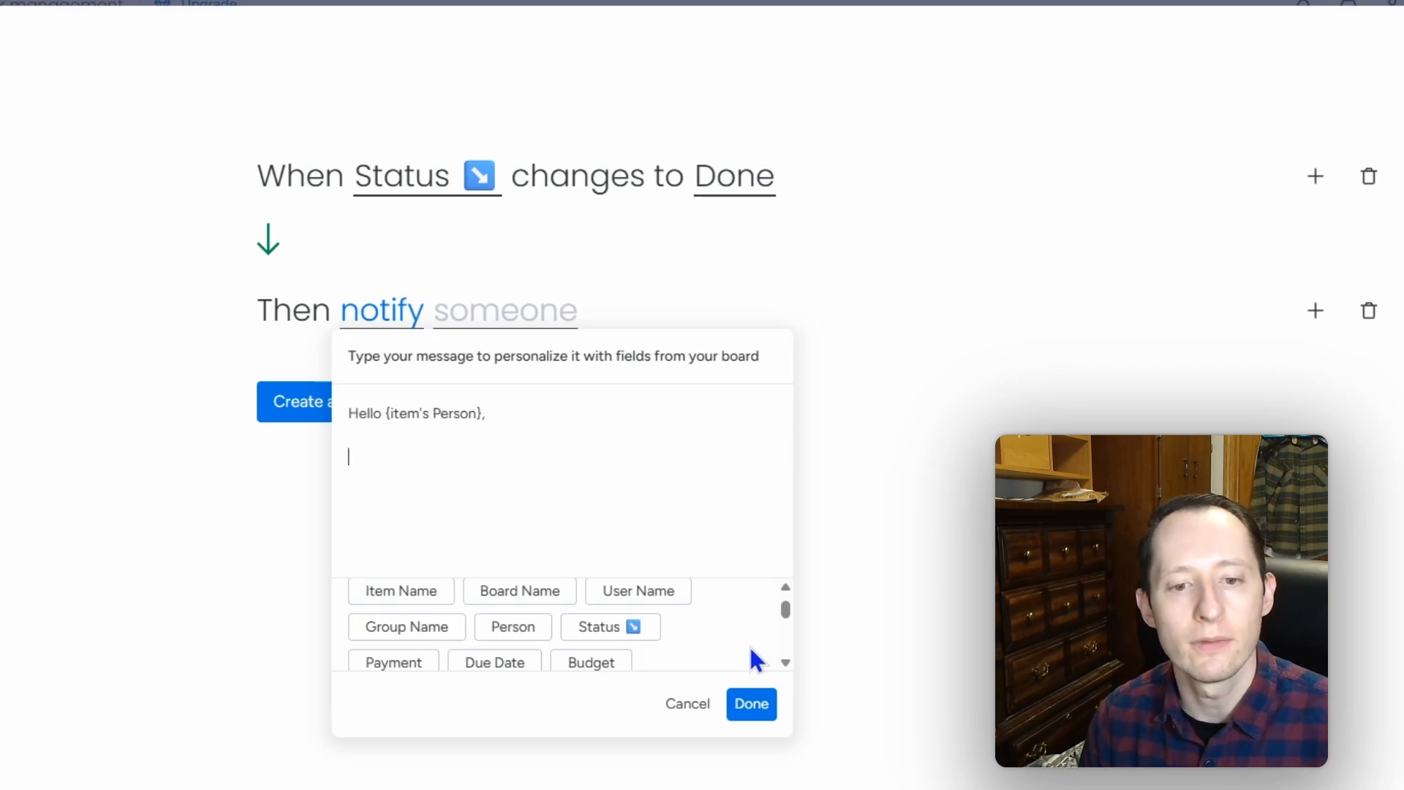
Step: Add the line "{item's name} is Done." to the notification message using the Item Name field, and save the message
{"action": "scroll", "coordinate": [787, 609], "scroll_direction": "up", "scroll_amount": 1}
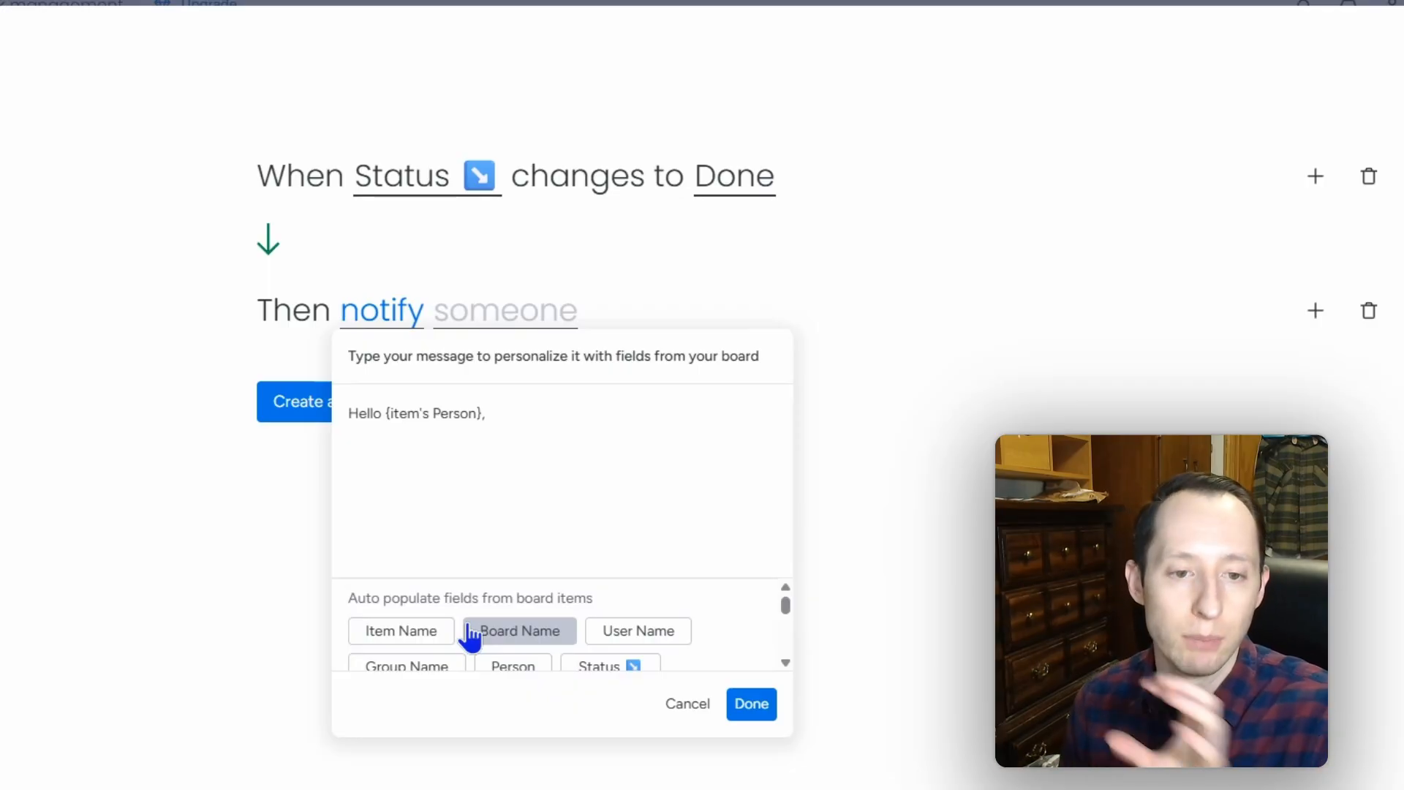
{"action": "left_click", "coordinate": [442, 634]}
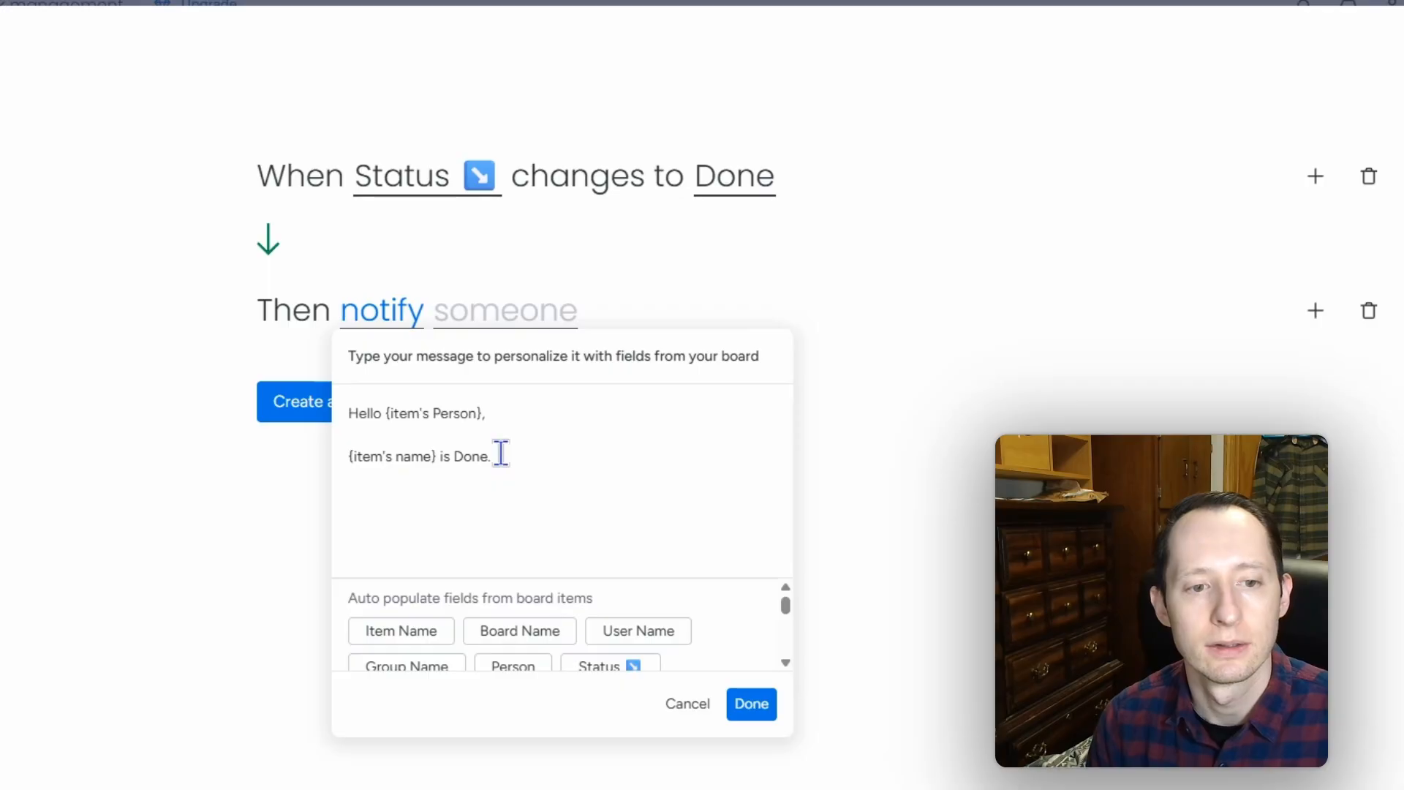
{"action": "left_click", "coordinate": [751, 703]}
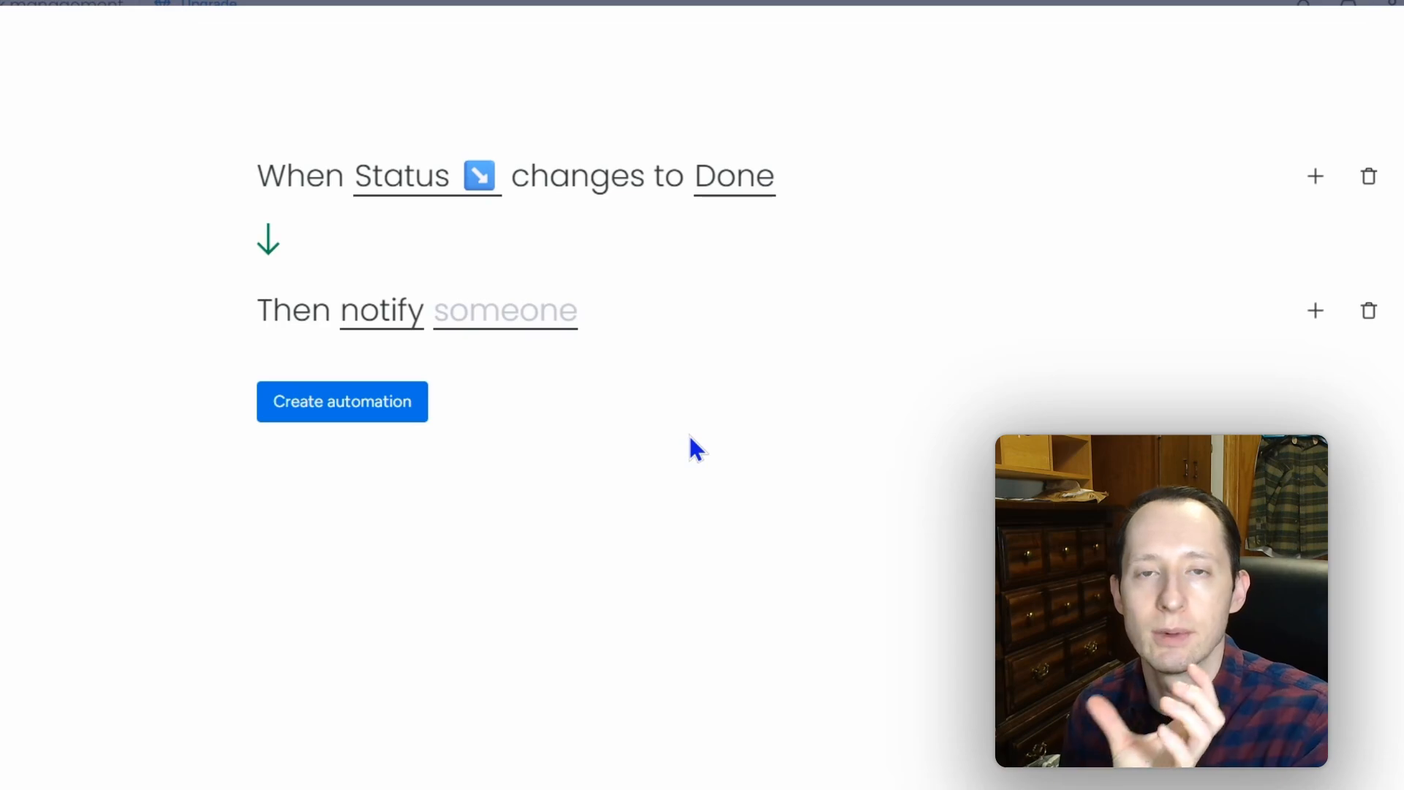
Step: Set the notification recipient to the item's Person column and create the automation
{"action": "left_click", "coordinate": [530, 322]}
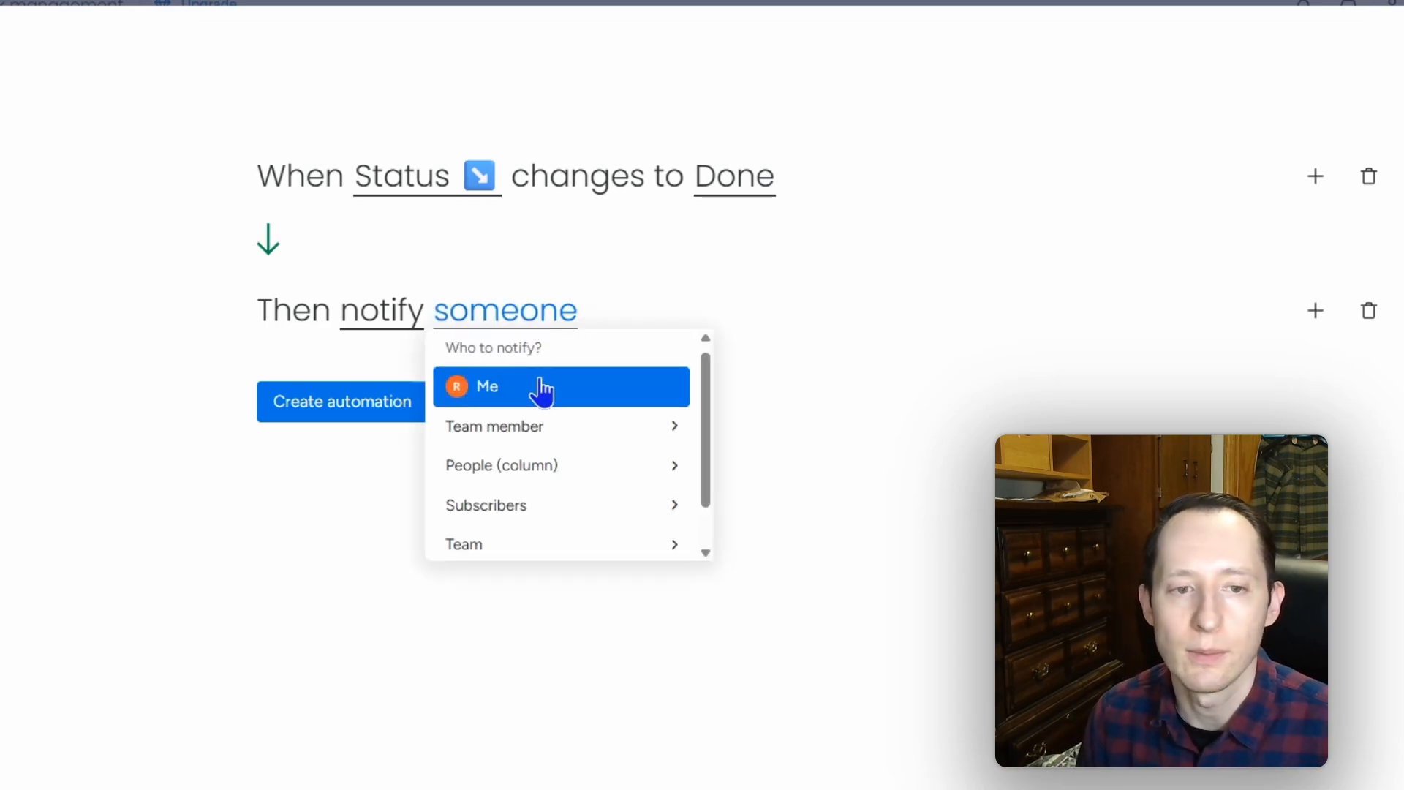
{"action": "left_click", "coordinate": [647, 460]}
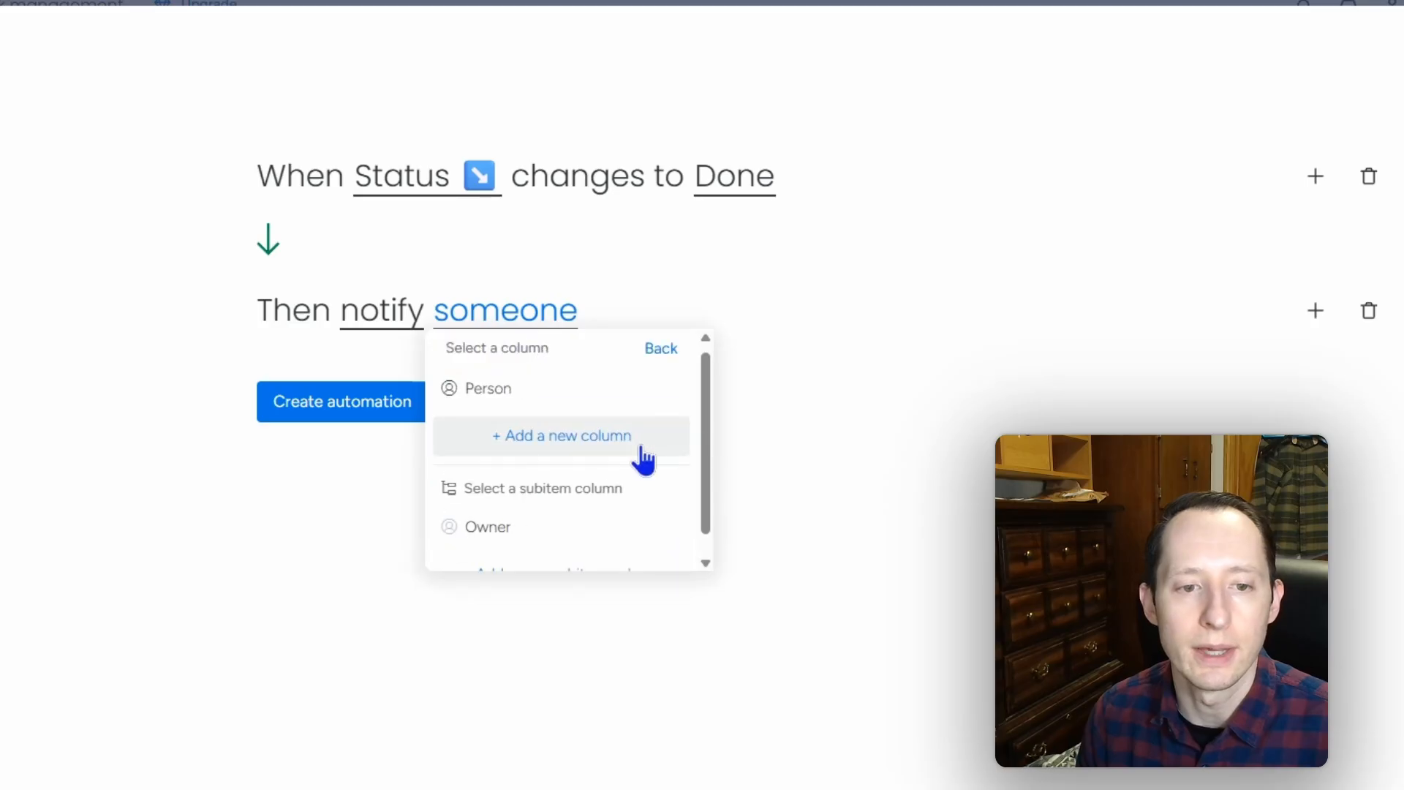
{"action": "left_click", "coordinate": [575, 390]}
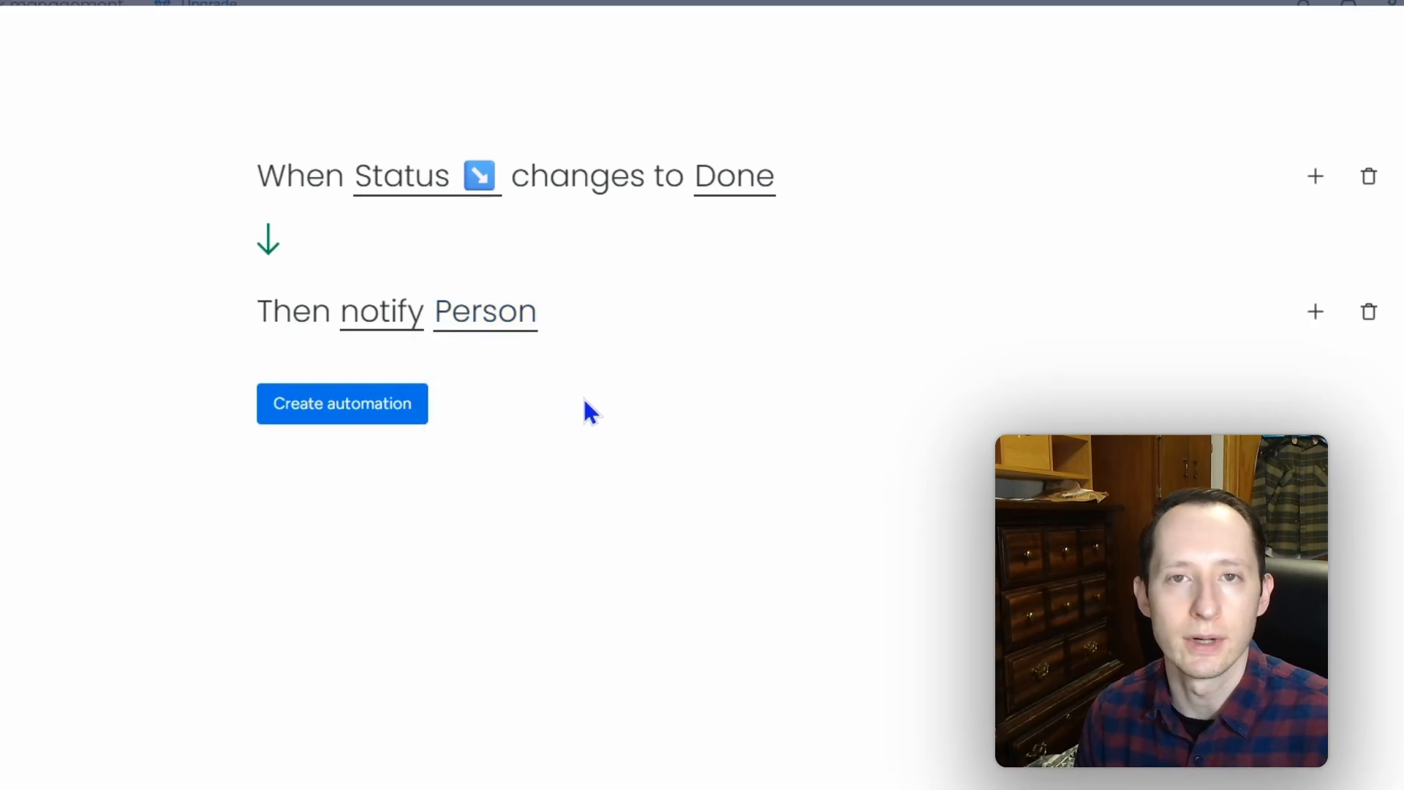
{"action": "left_click", "coordinate": [401, 410]}
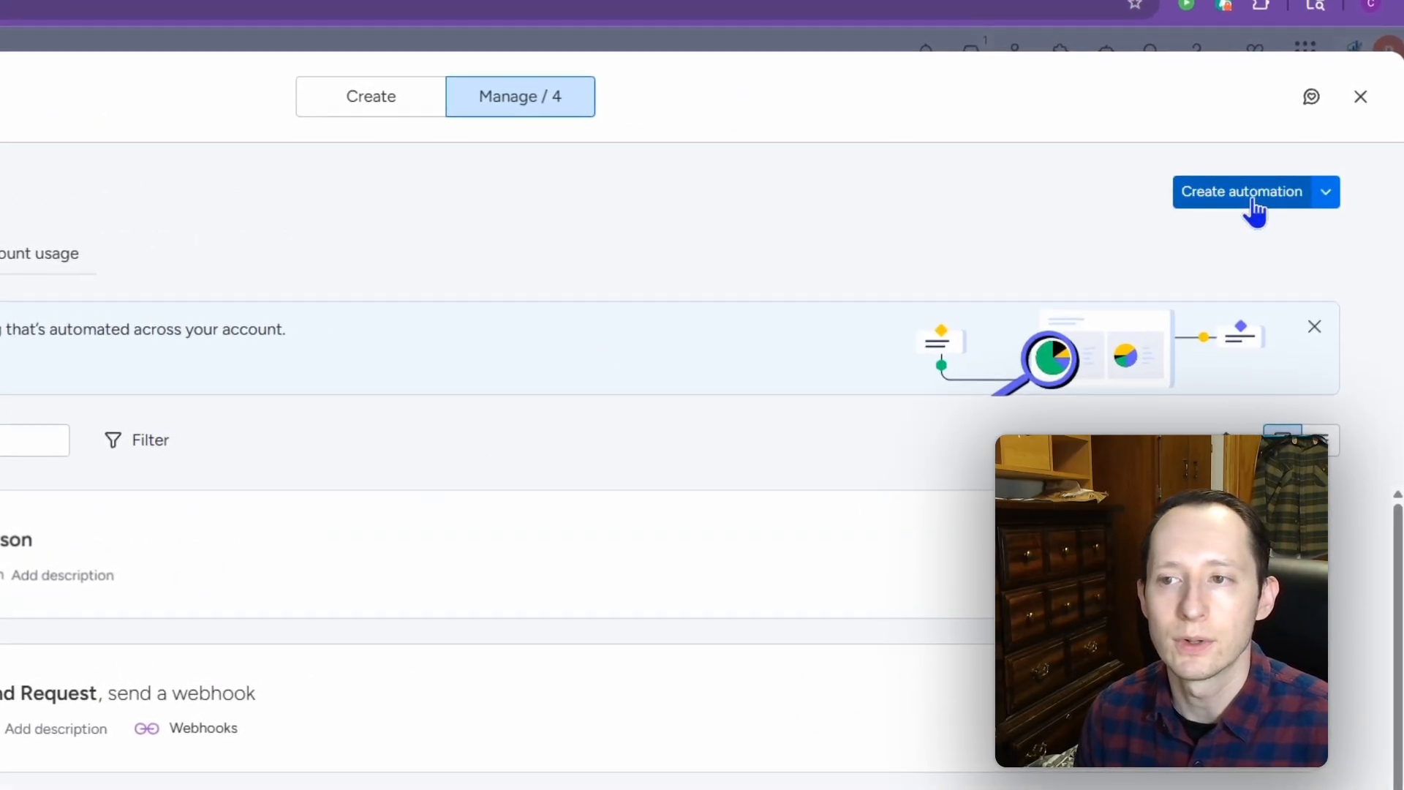
Step: Start another new automation triggered when the item's Status column changes to Done
{"action": "left_click", "coordinate": [1239, 207]}
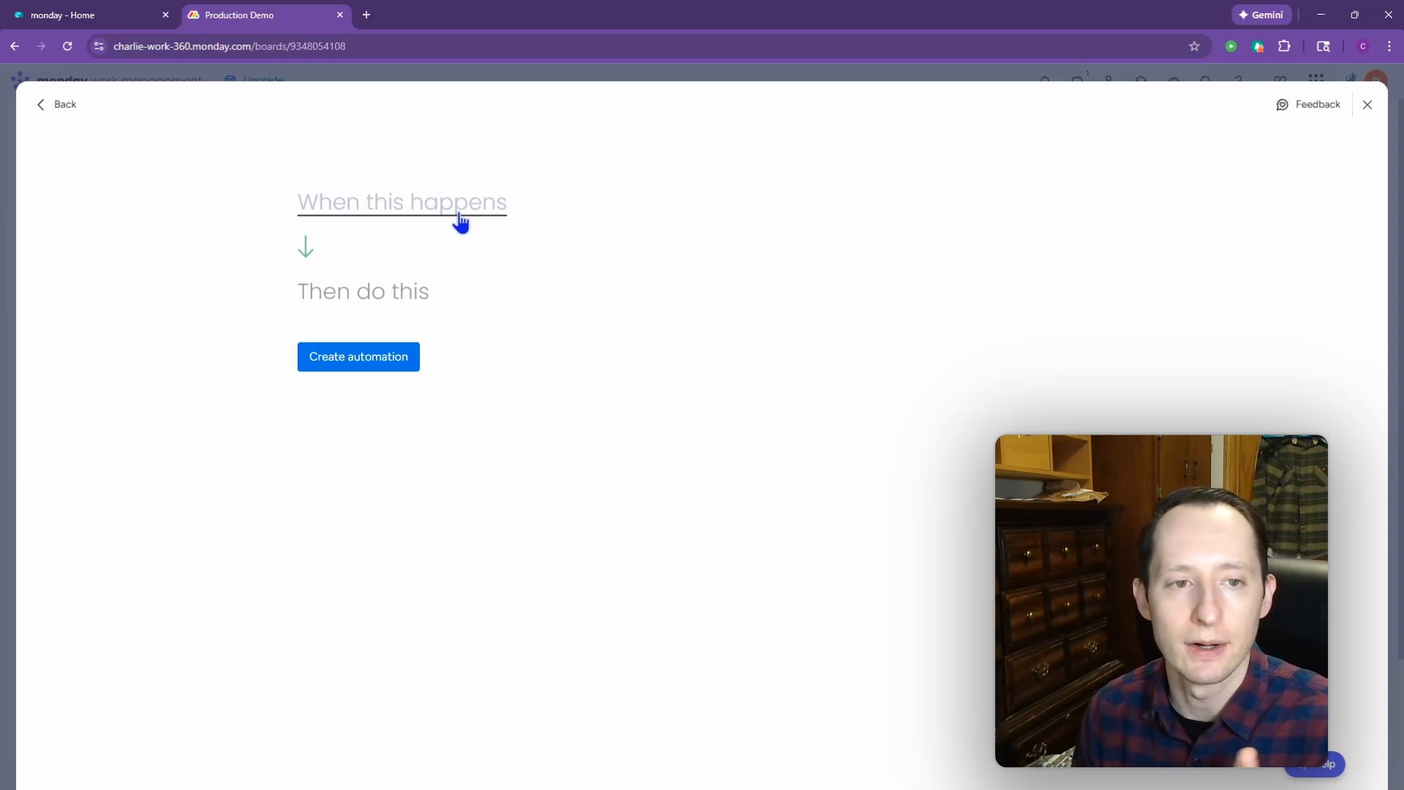
{"action": "left_click", "coordinate": [460, 222]}
{"action": "left_click", "coordinate": [424, 283]}
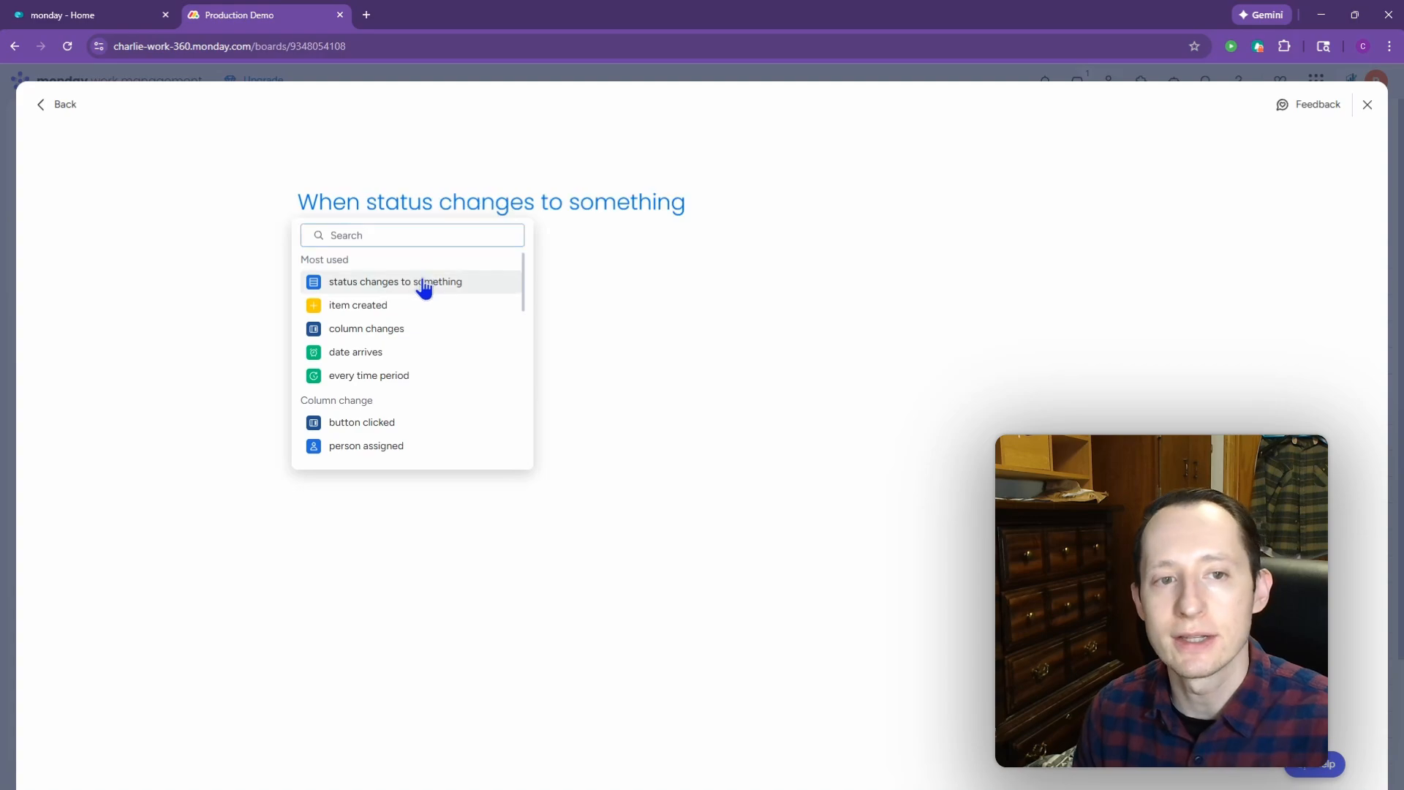
{"action": "left_click", "coordinate": [409, 223]}
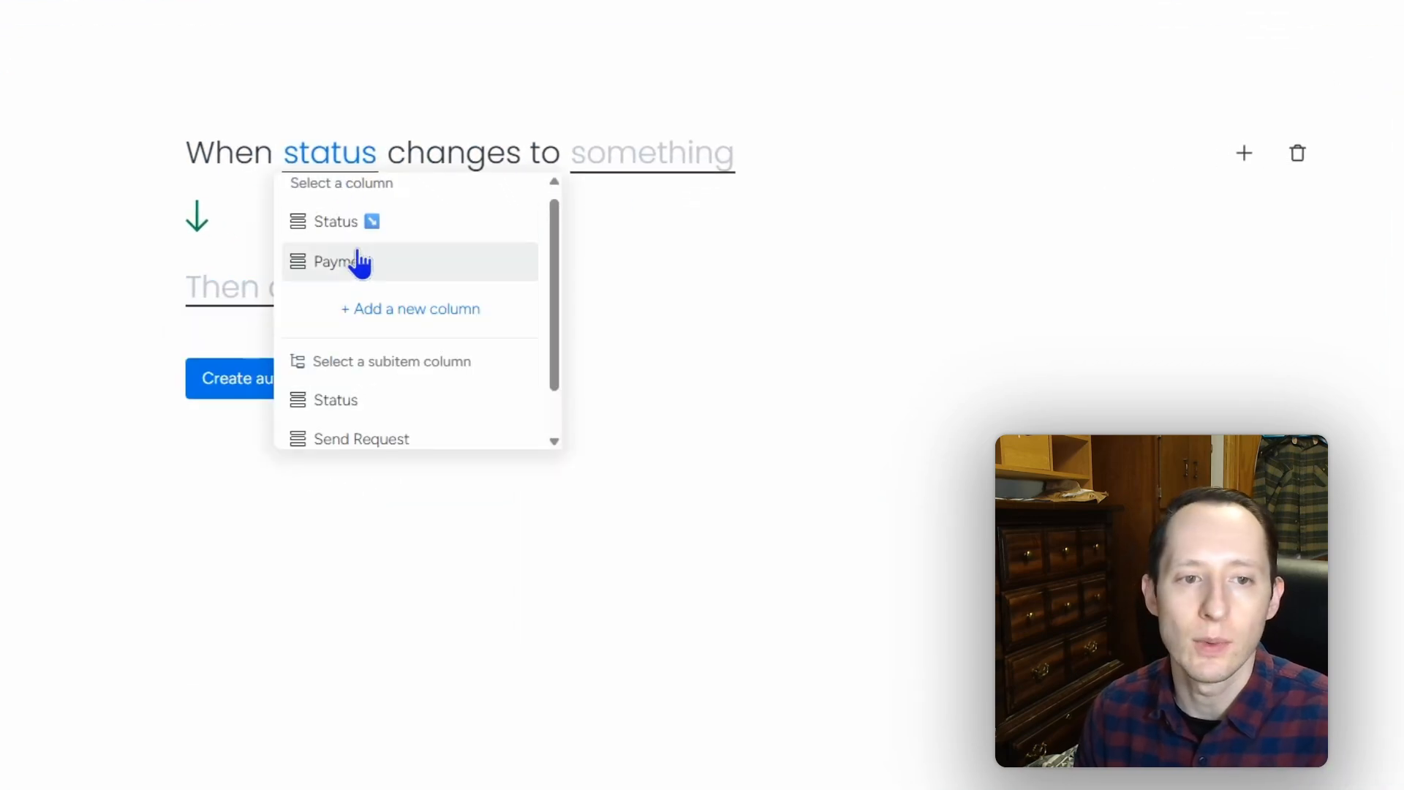
{"action": "left_click", "coordinate": [359, 222]}
{"action": "left_click", "coordinate": [708, 176]}
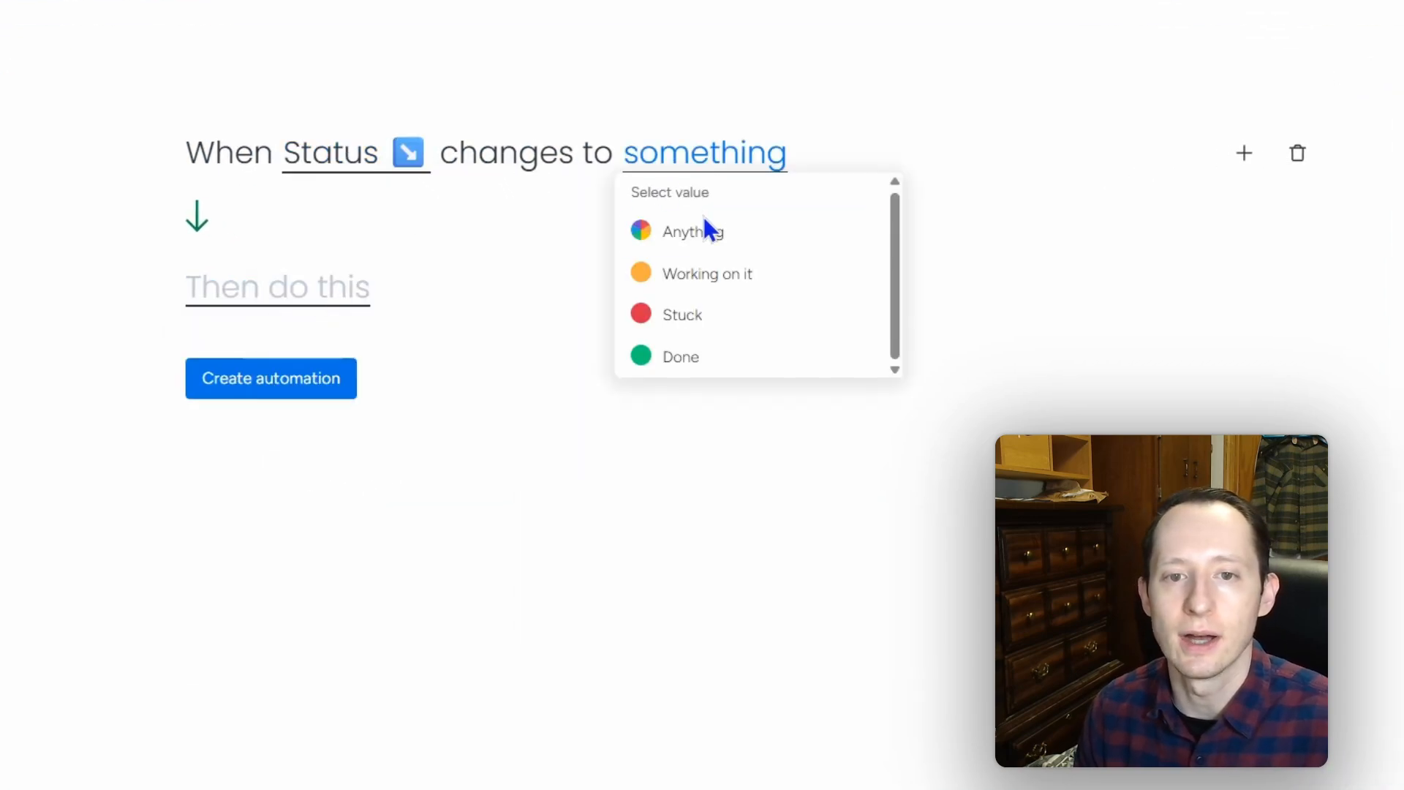
{"action": "left_click", "coordinate": [735, 354]}
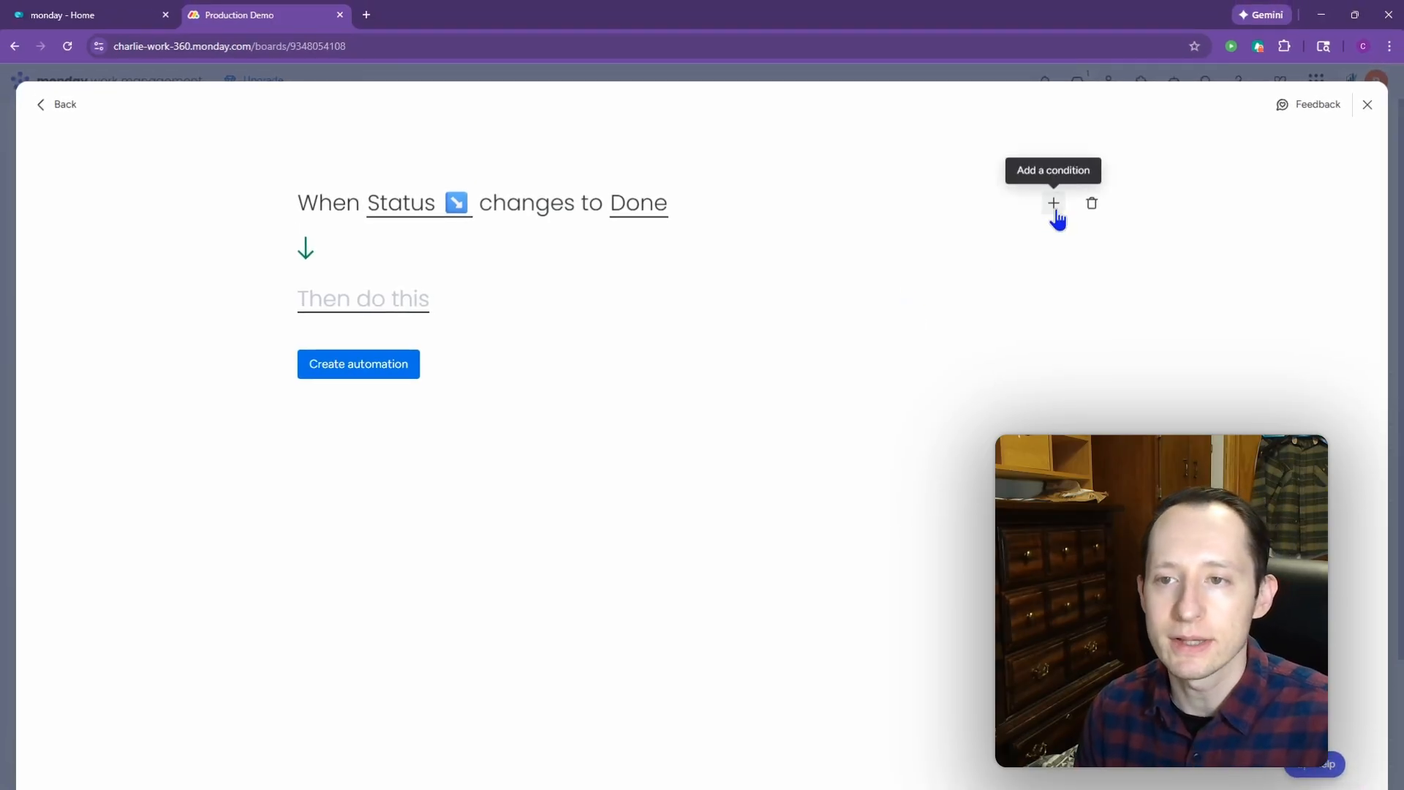
Step: Add a condition to the Status trigger so the automation runs only if Payment is Paid
{"action": "left_click", "coordinate": [1053, 205]}
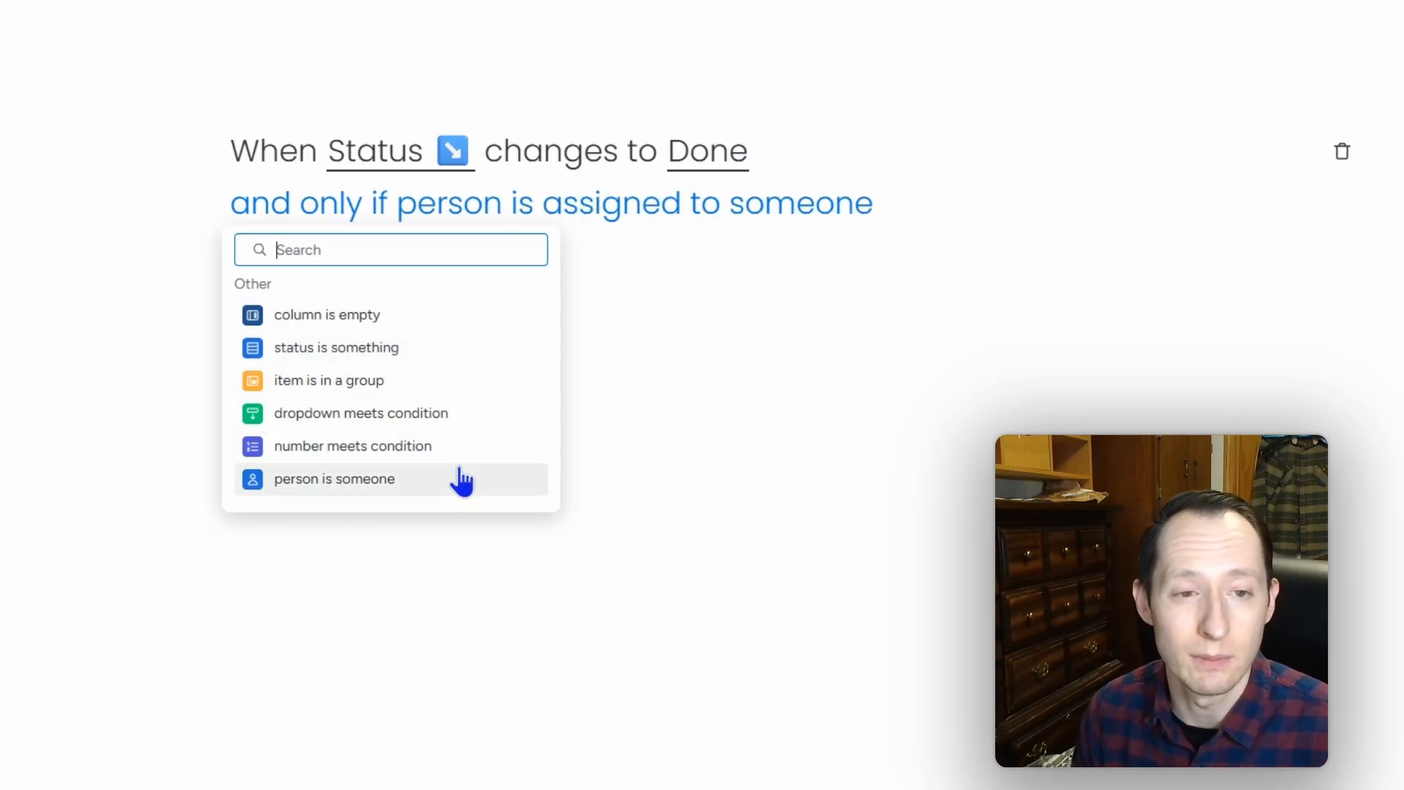
{"action": "left_click", "coordinate": [426, 358]}
{"action": "left_click", "coordinate": [443, 219]}
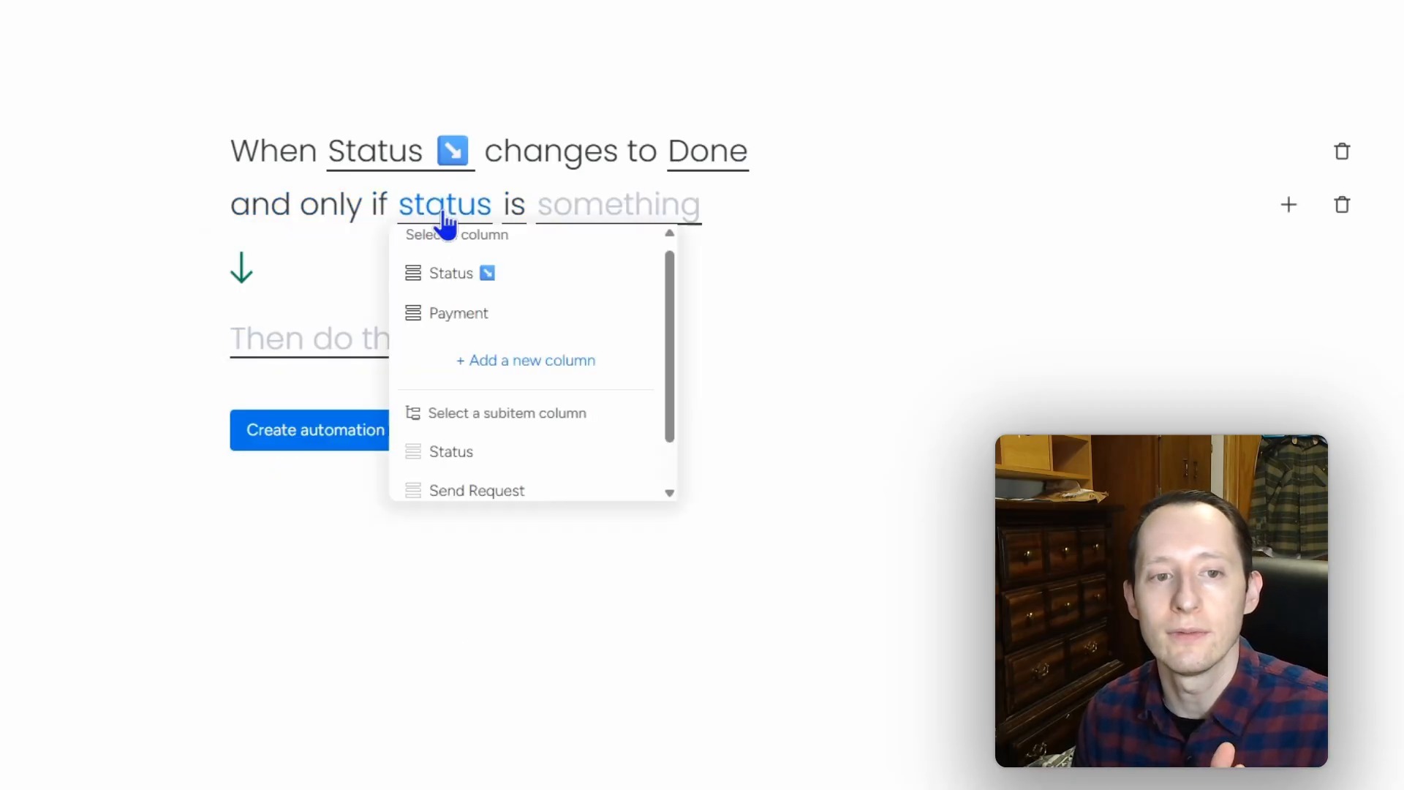
{"action": "left_click", "coordinate": [483, 313]}
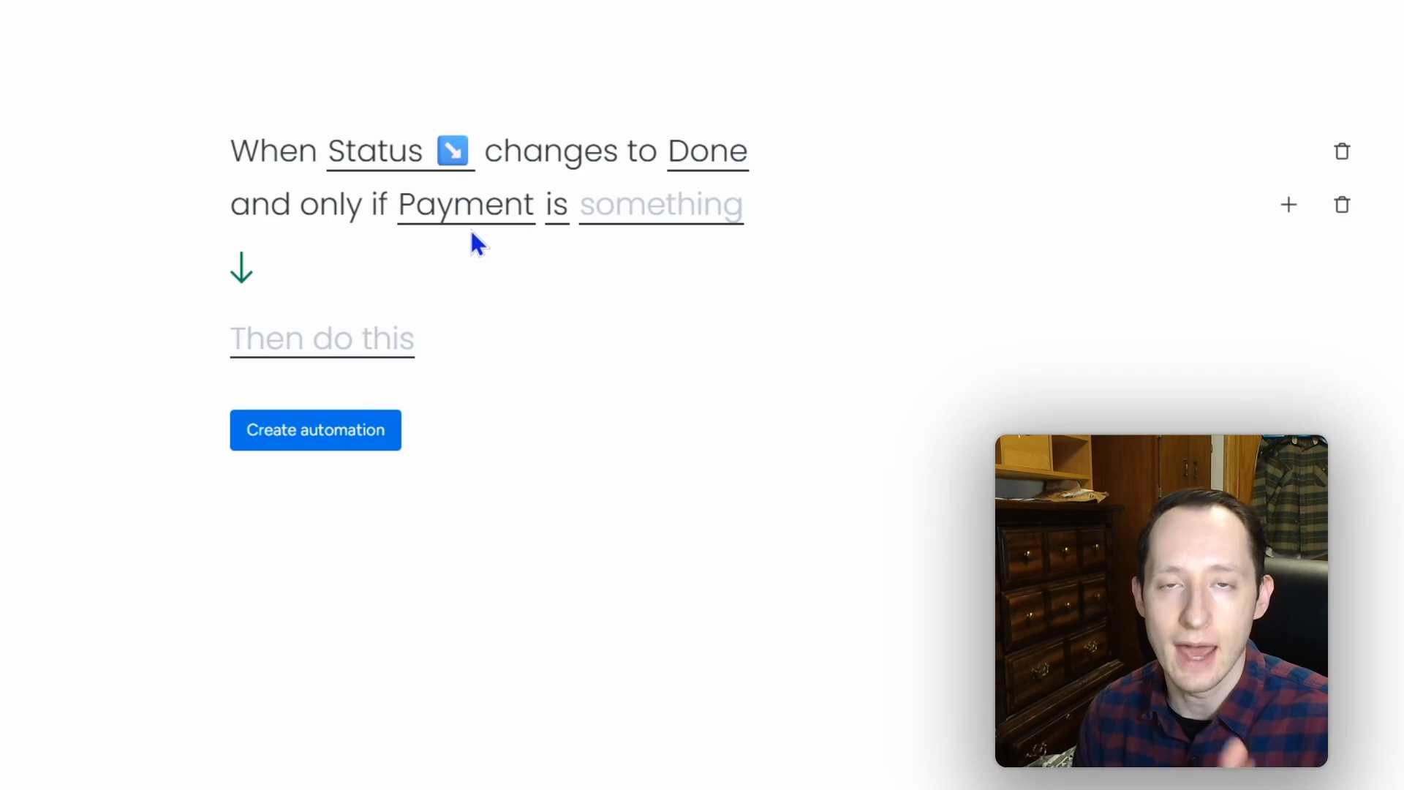
{"action": "left_click", "coordinate": [554, 212]}
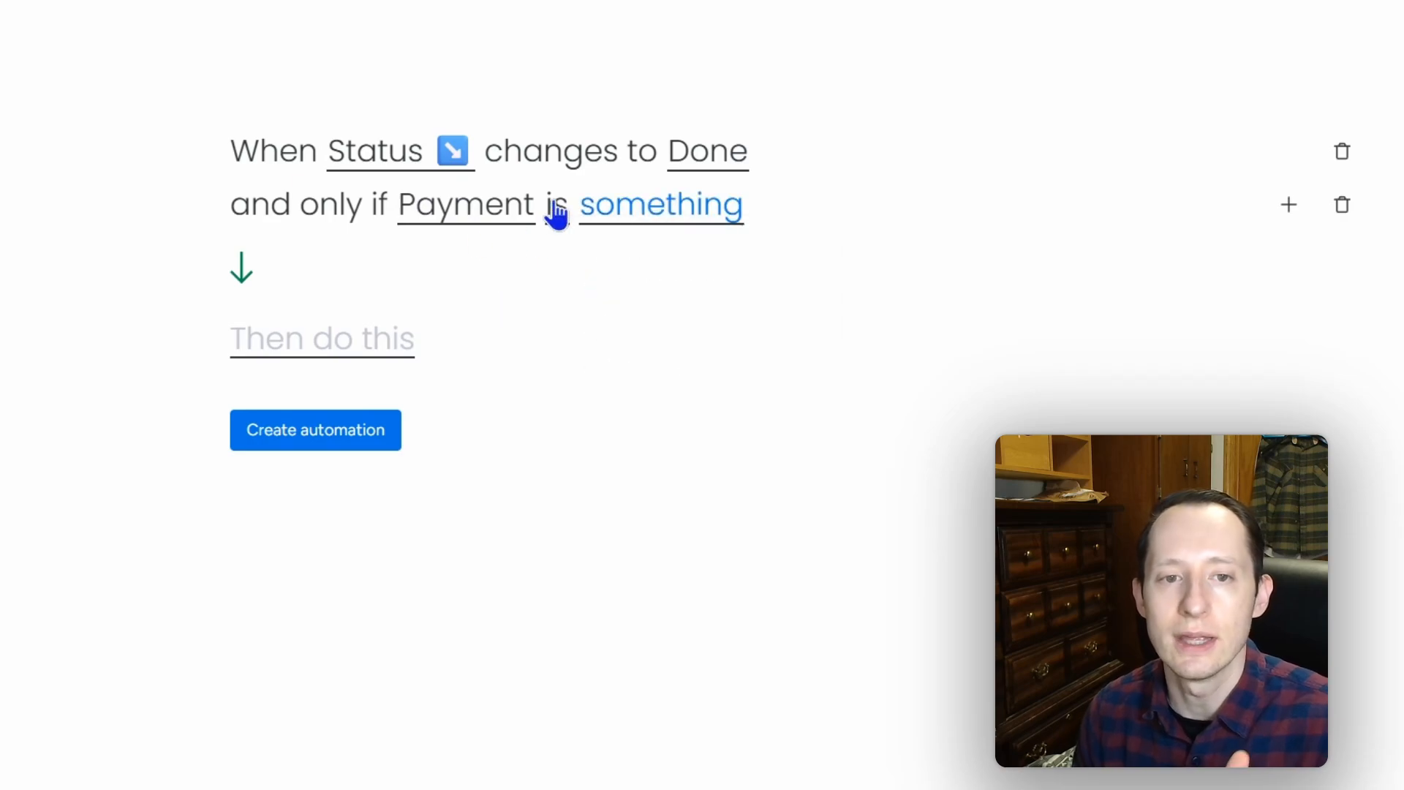
{"action": "left_click", "coordinate": [554, 213]}
{"action": "left_click", "coordinate": [627, 219]}
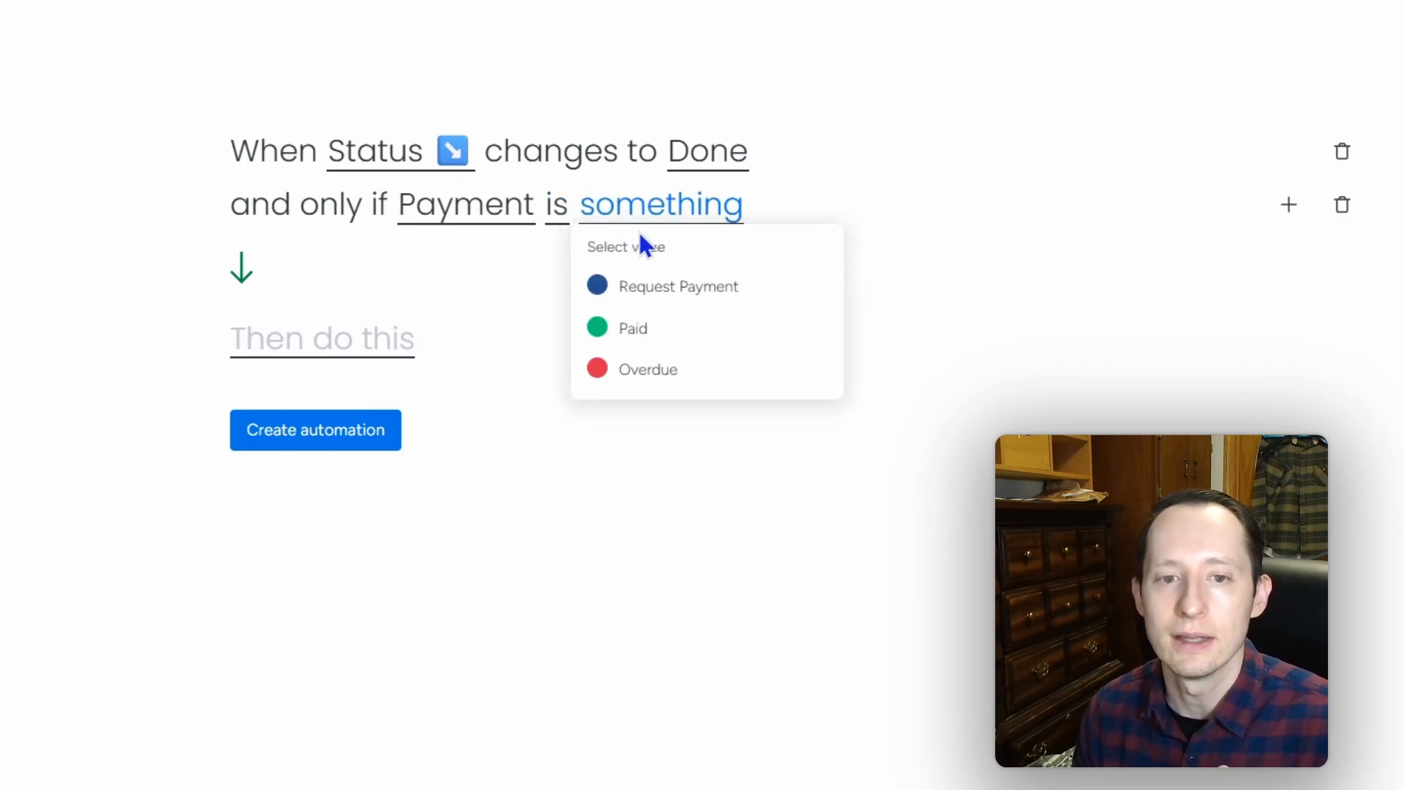
{"action": "left_click", "coordinate": [687, 335]}
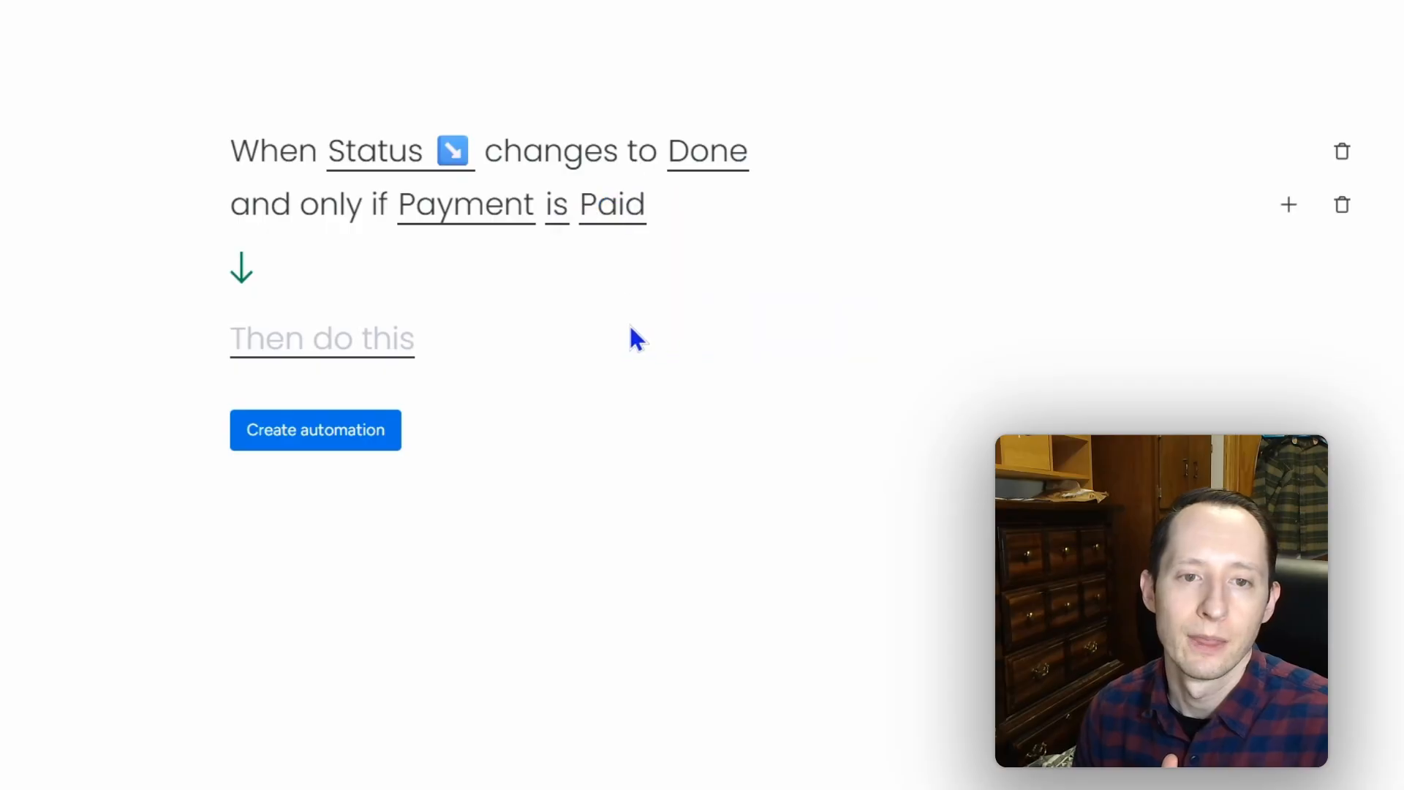
Step: Add a notify action and begin its message with "Hello {item's Person}," using the board's Person field
{"action": "left_click", "coordinate": [400, 358]}
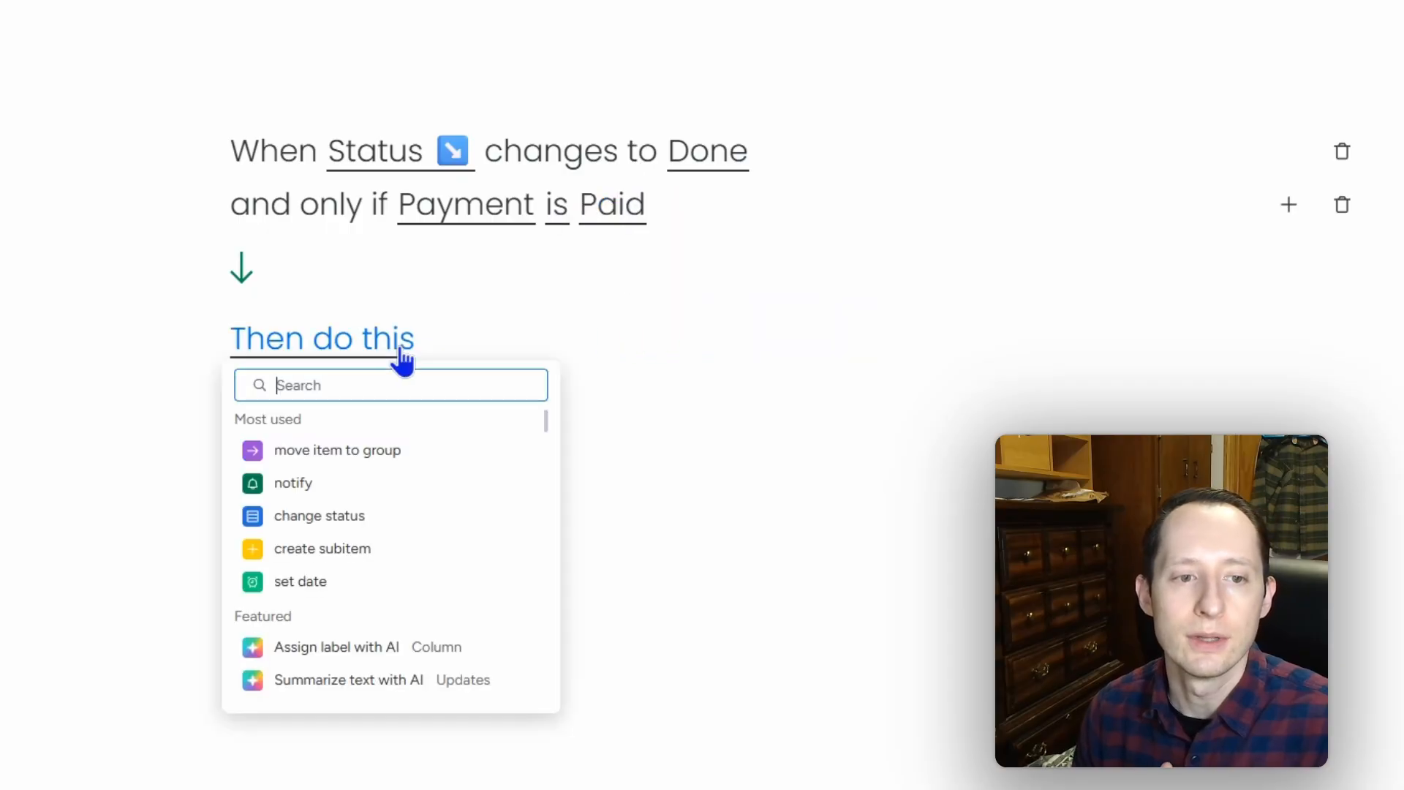
{"action": "left_click", "coordinate": [395, 486]}
{"action": "left_click", "coordinate": [384, 347]}
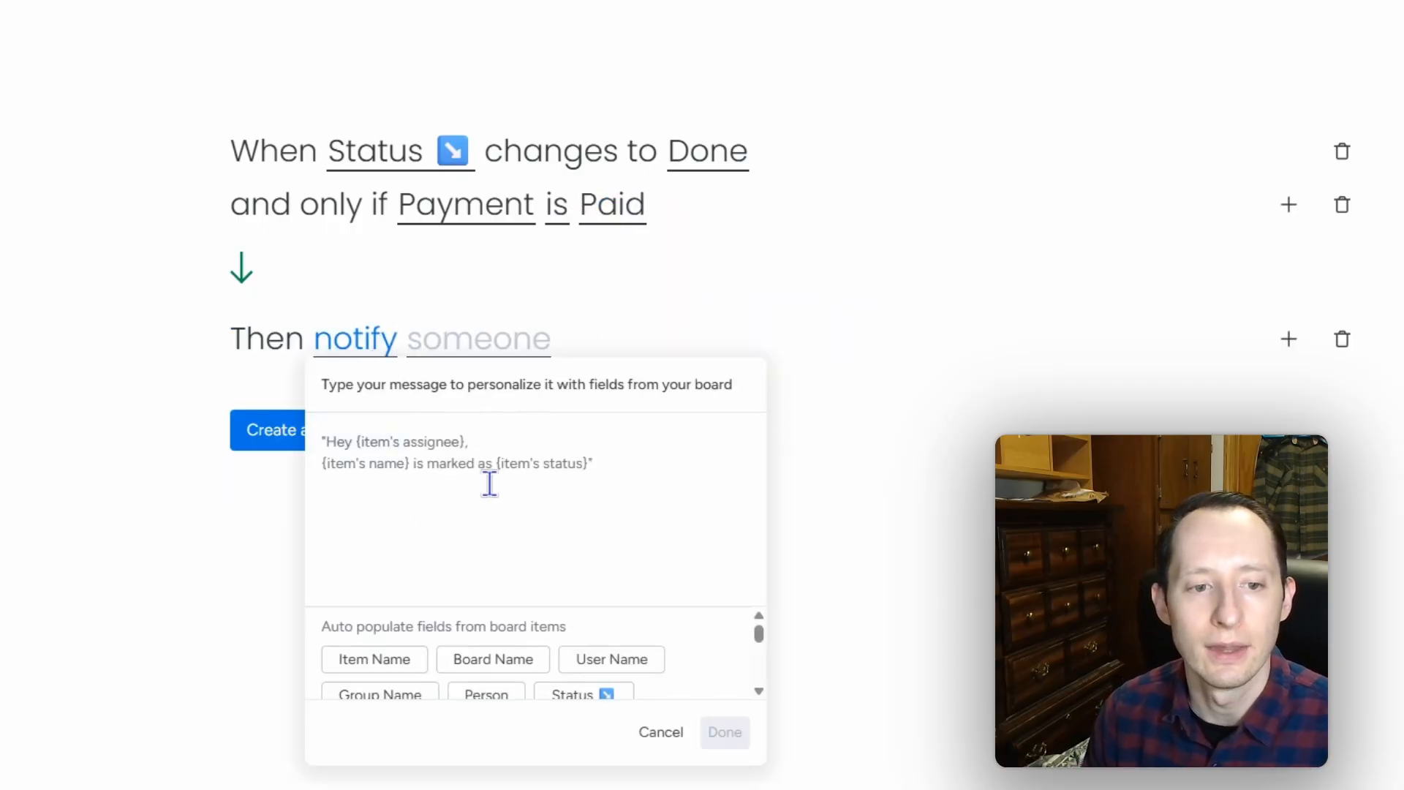
{"action": "type", "text": "Hello"}
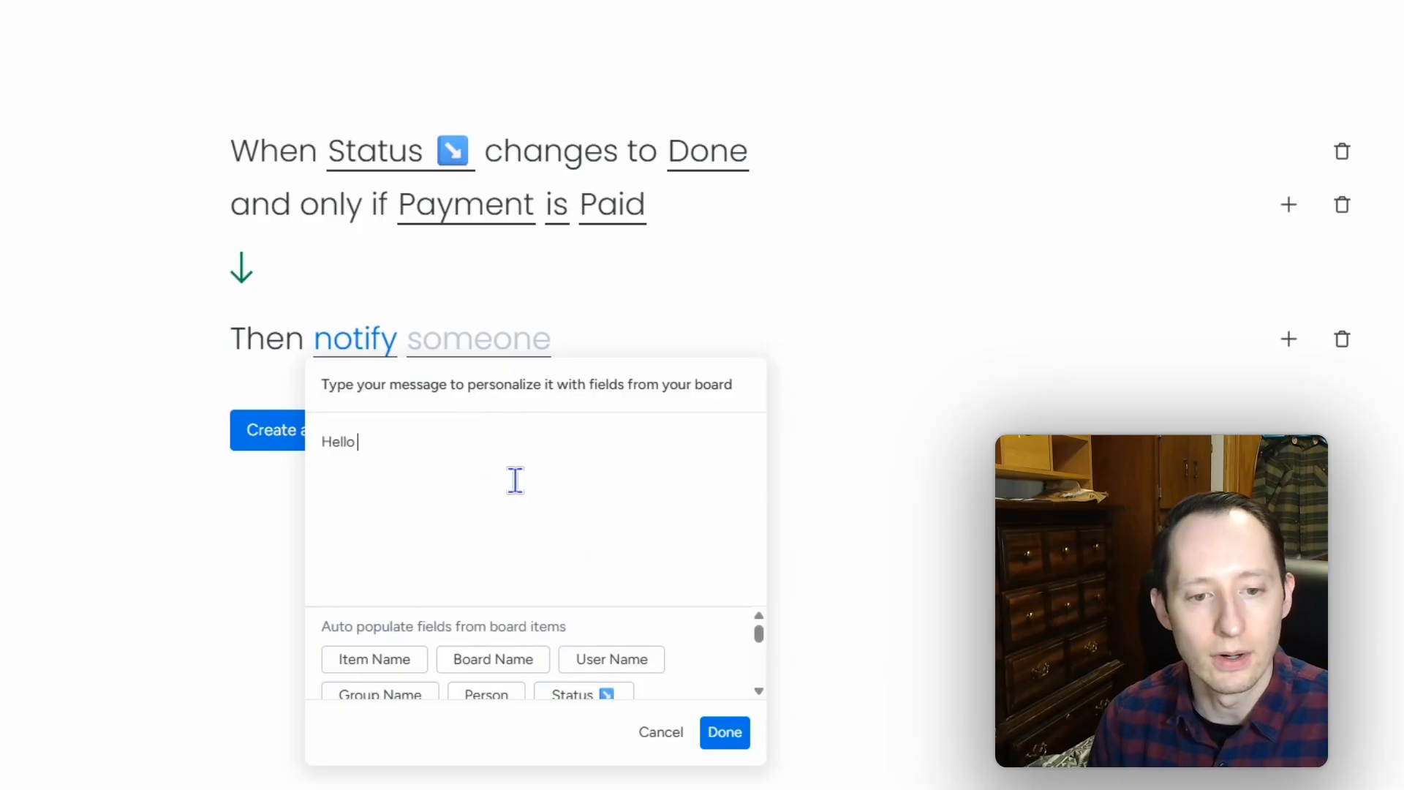
{"action": "left_click", "coordinate": [509, 696]}
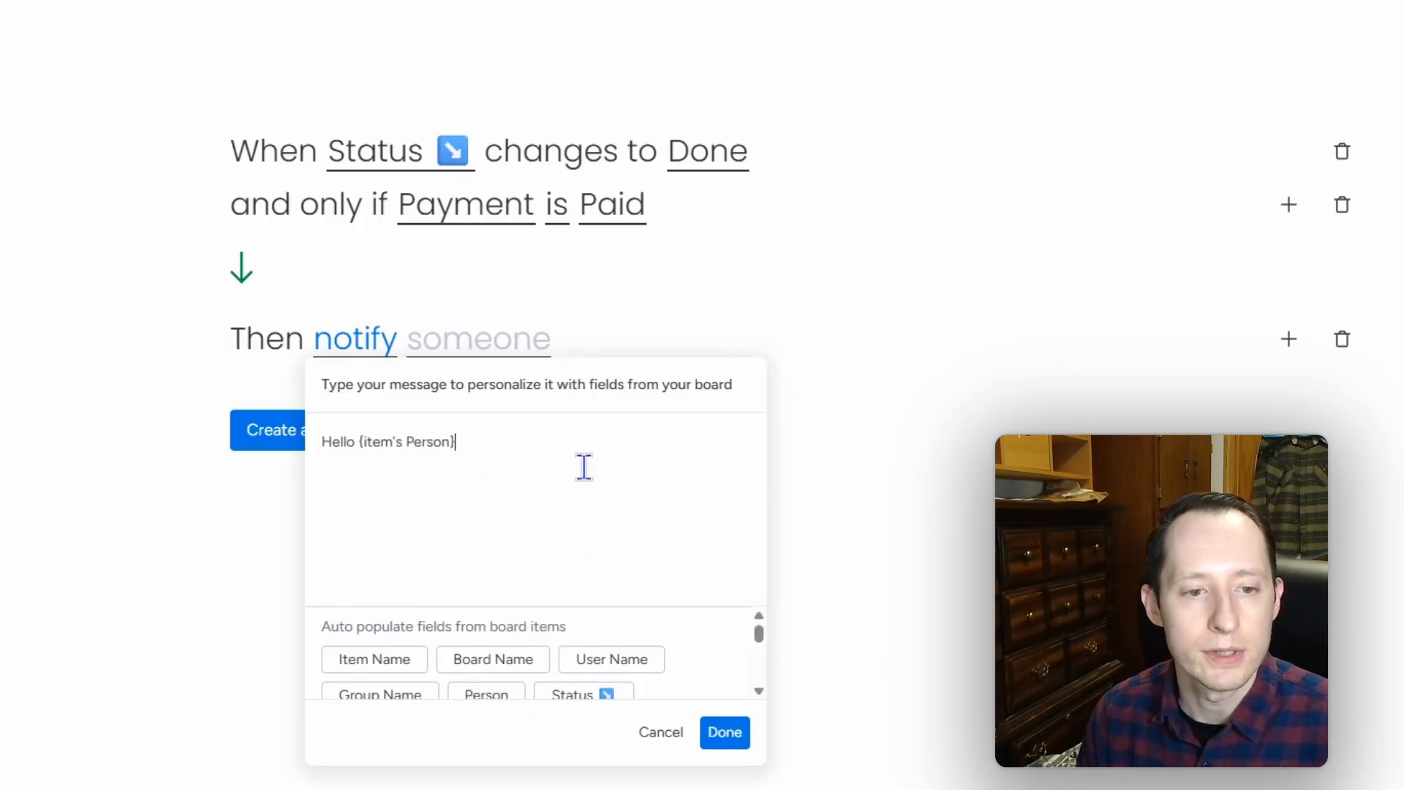
{"action": "type", "text": ","}
Step: Add the lines "{item's name} is Done & Paid." and "Thanks" to the message using the Item Name field, and save the message
{"action": "key", "text": "Return"}
{"action": "key", "text": "Return"}
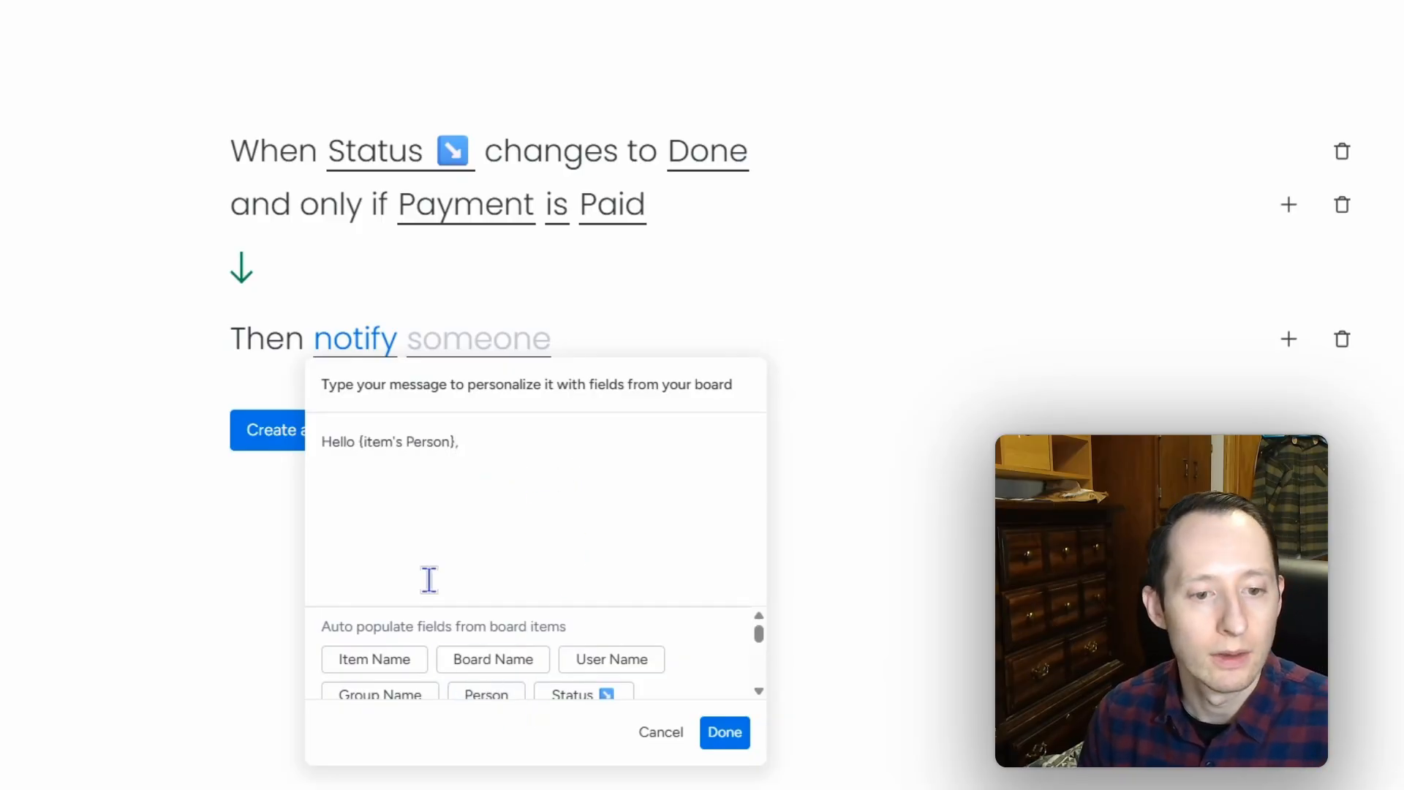
{"action": "left_click", "coordinate": [398, 662]}
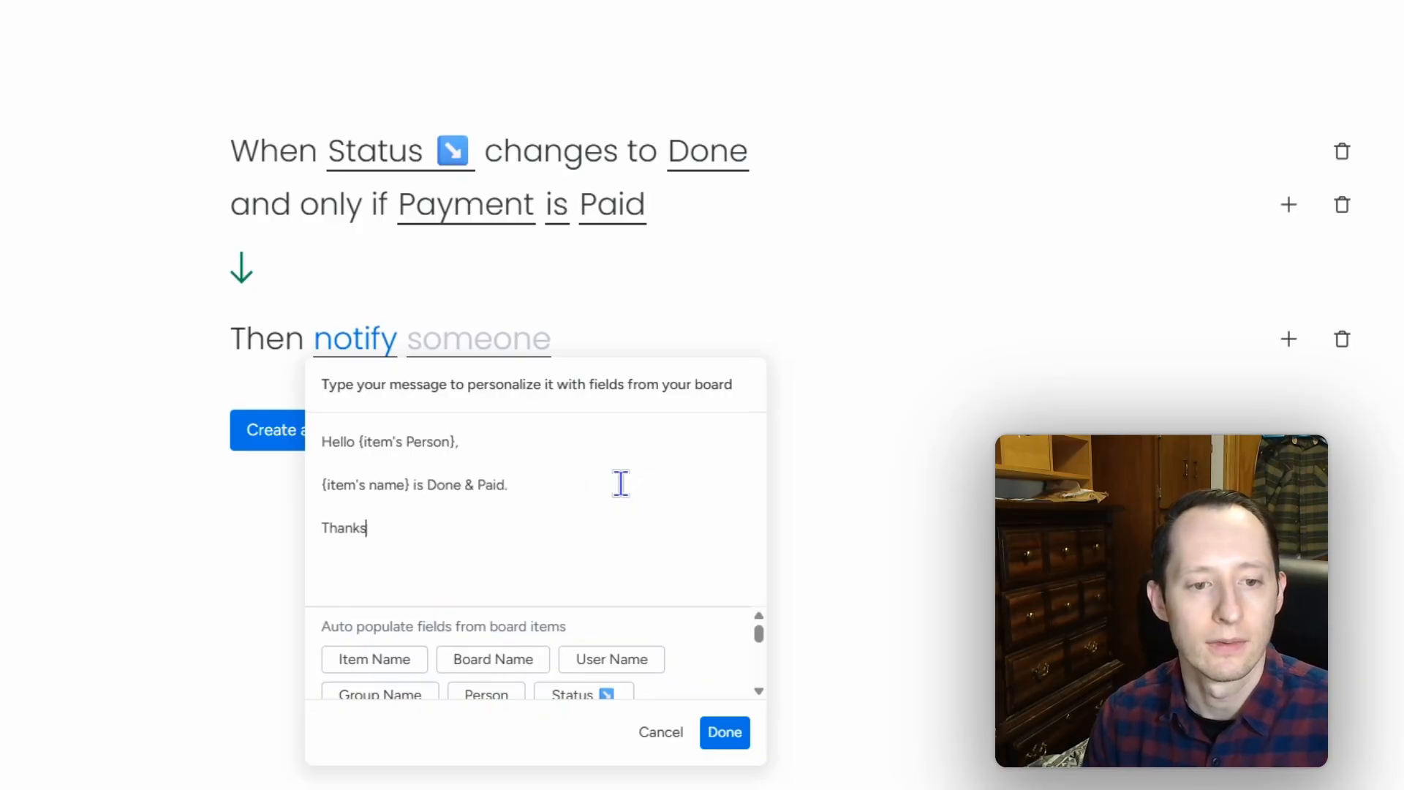
{"action": "left_click", "coordinate": [746, 738]}
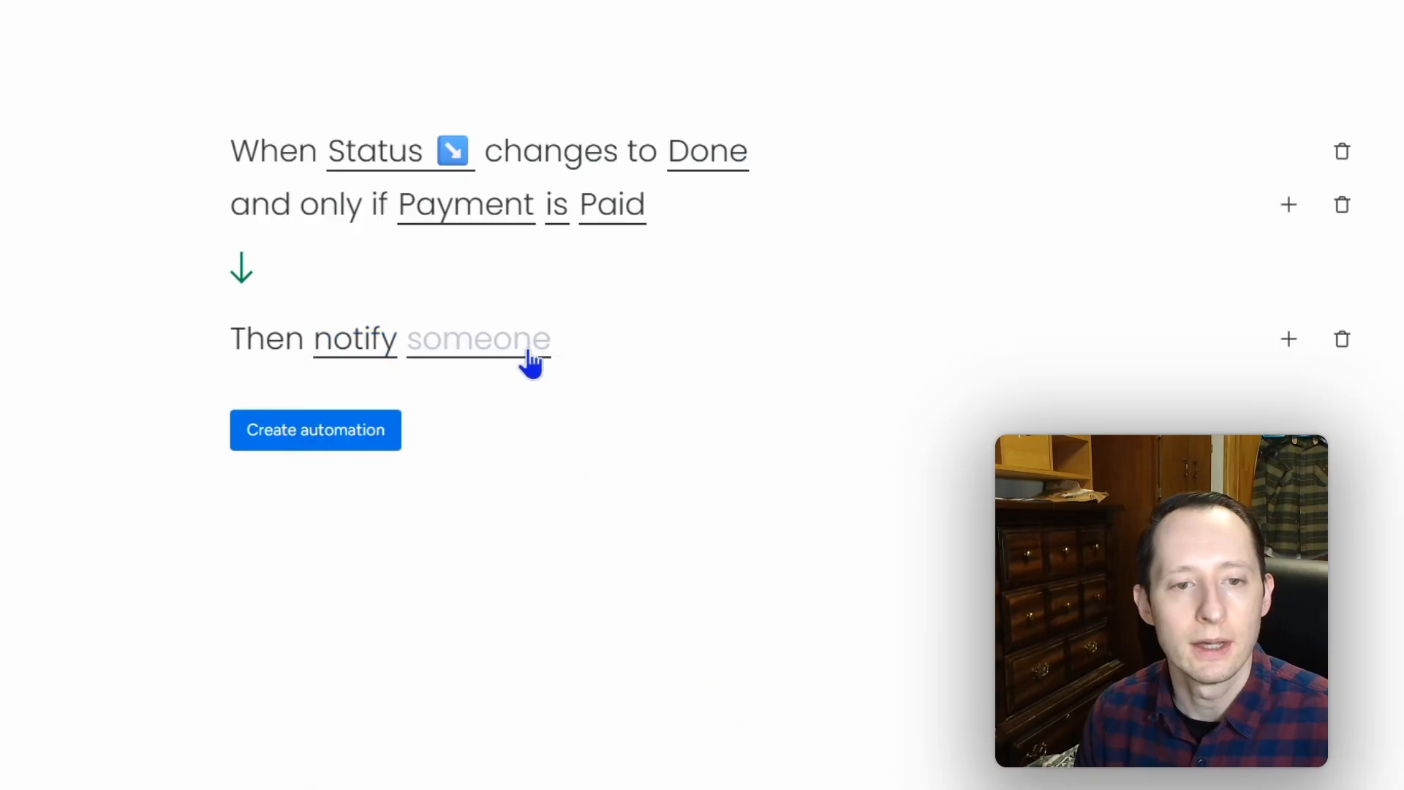
Step: Set the notification recipient to the item's Person column and create the automation with the Payment condition
{"action": "left_click", "coordinate": [537, 352]}
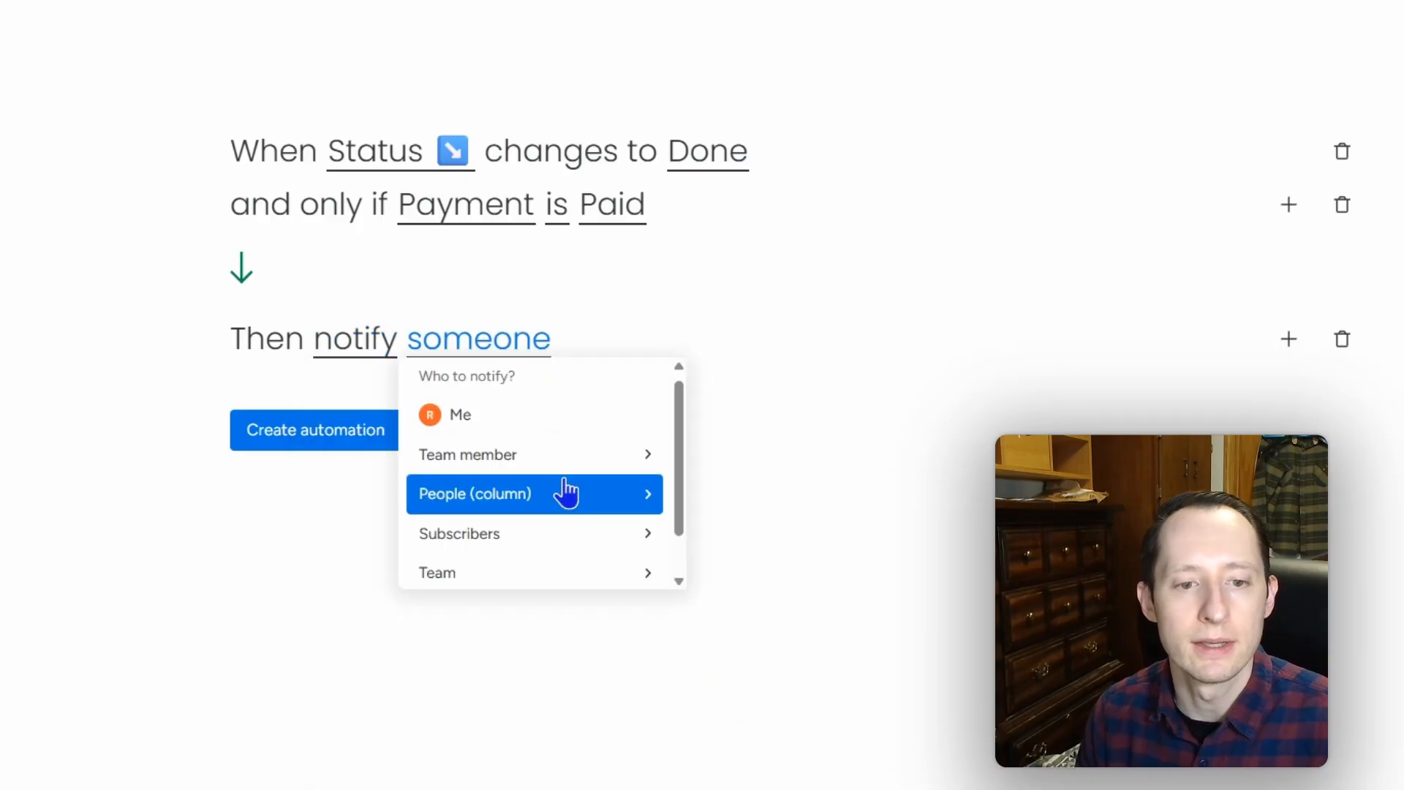
{"action": "left_click", "coordinate": [644, 505]}
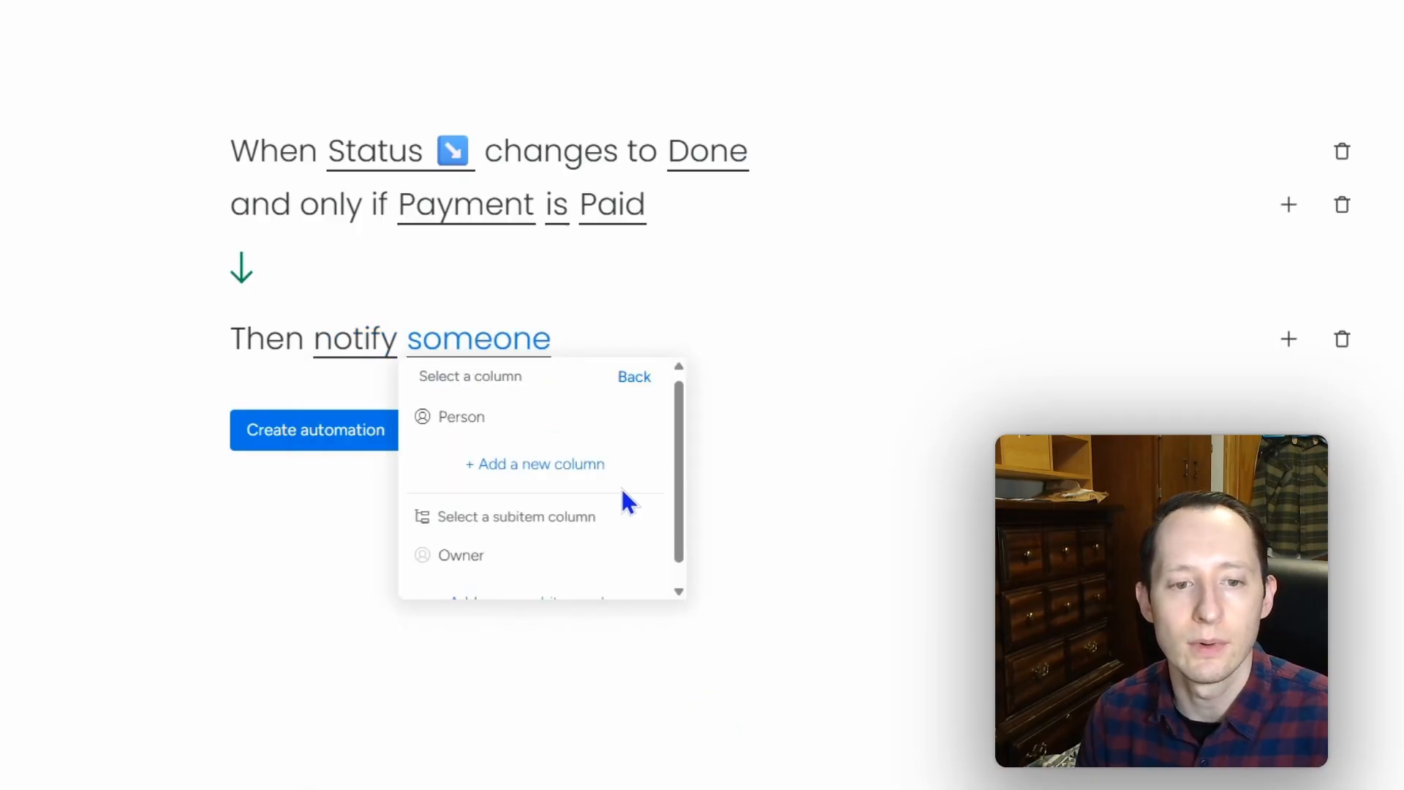
{"action": "left_click", "coordinate": [495, 418]}
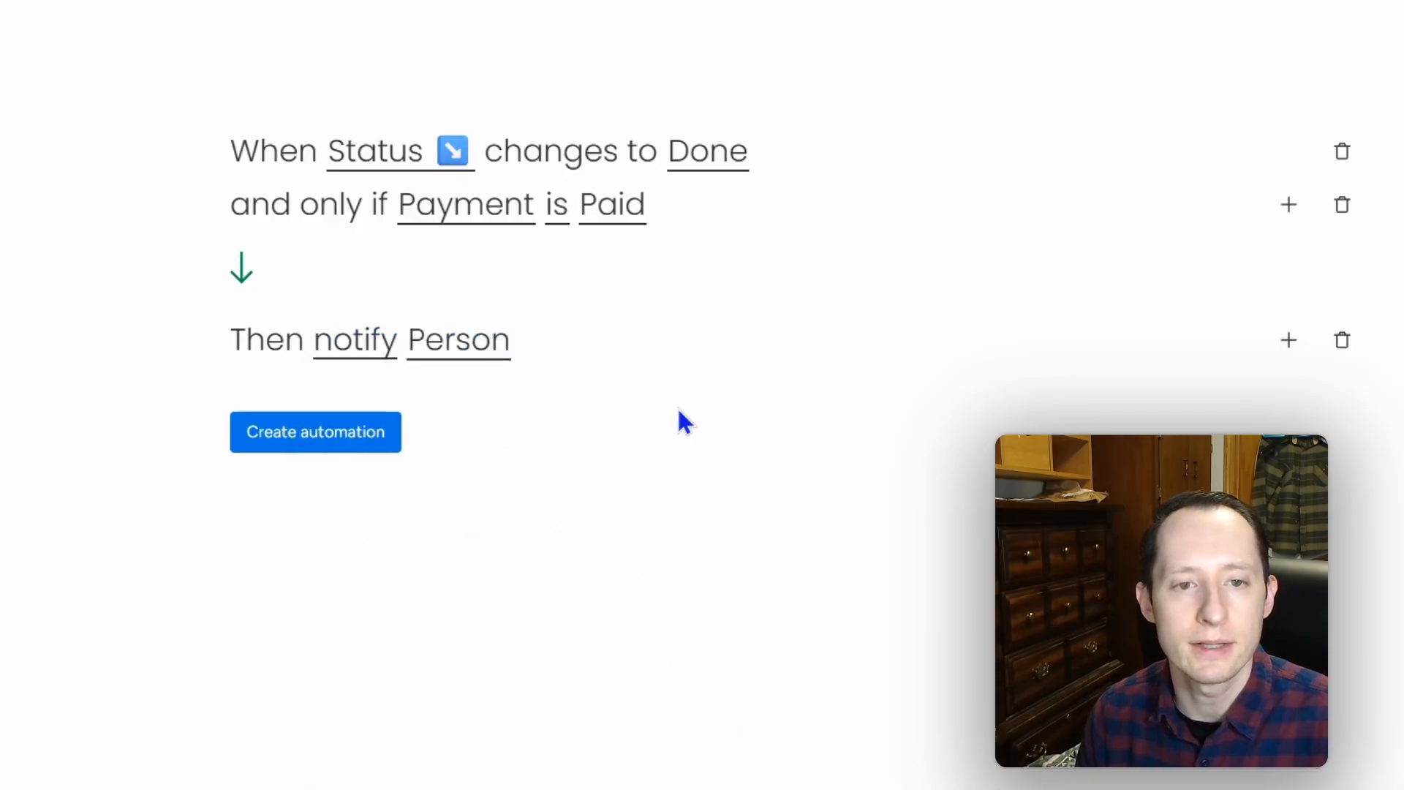
{"action": "left_click", "coordinate": [360, 442]}
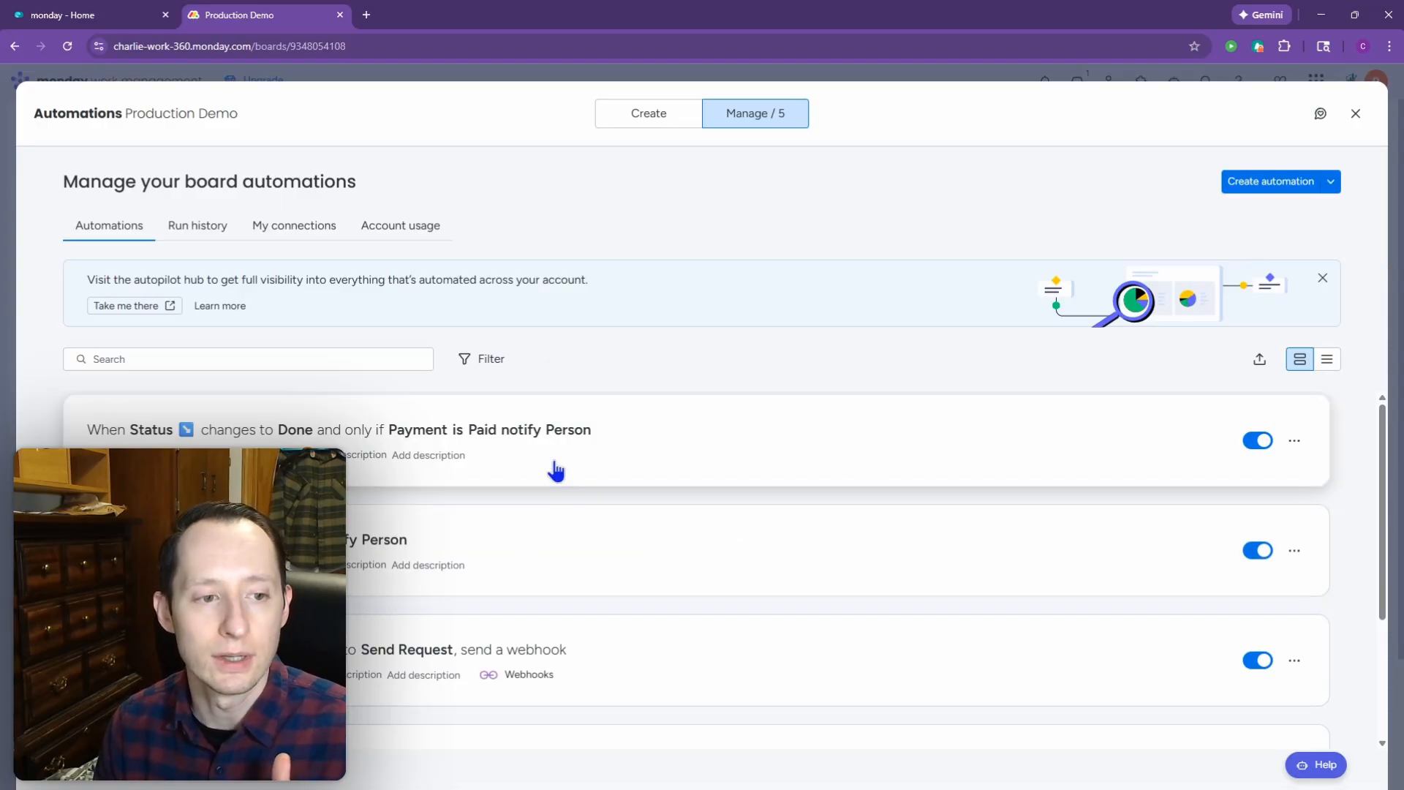
Step: Review the board's automation list and show the management options for the automation with the Payment is Paid condition
{"action": "scroll", "coordinate": [571, 475], "scroll_direction": "down", "scroll_amount": 3}
{"action": "scroll", "coordinate": [579, 484], "scroll_direction": "up", "scroll_amount": 3}
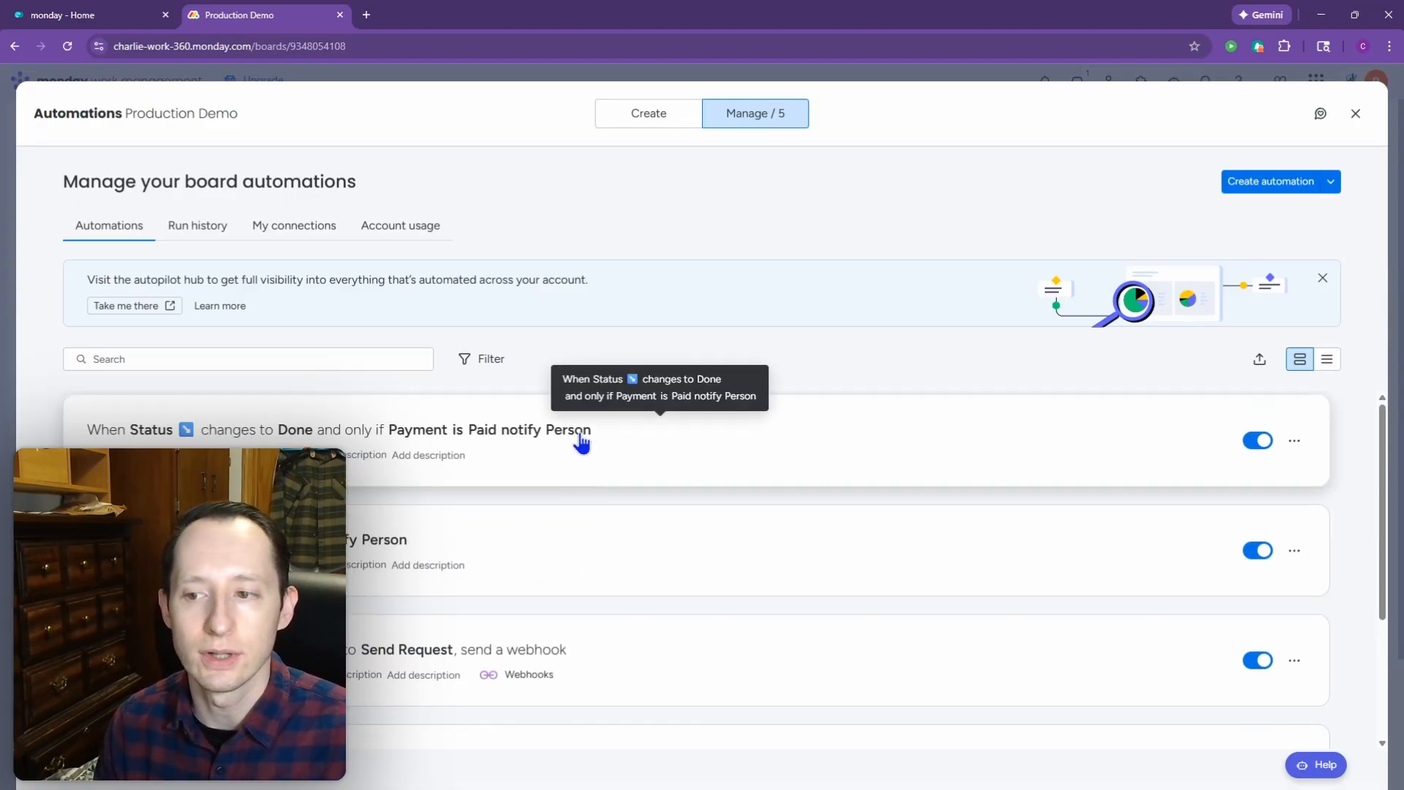
{"action": "left_click", "coordinate": [1294, 441]}
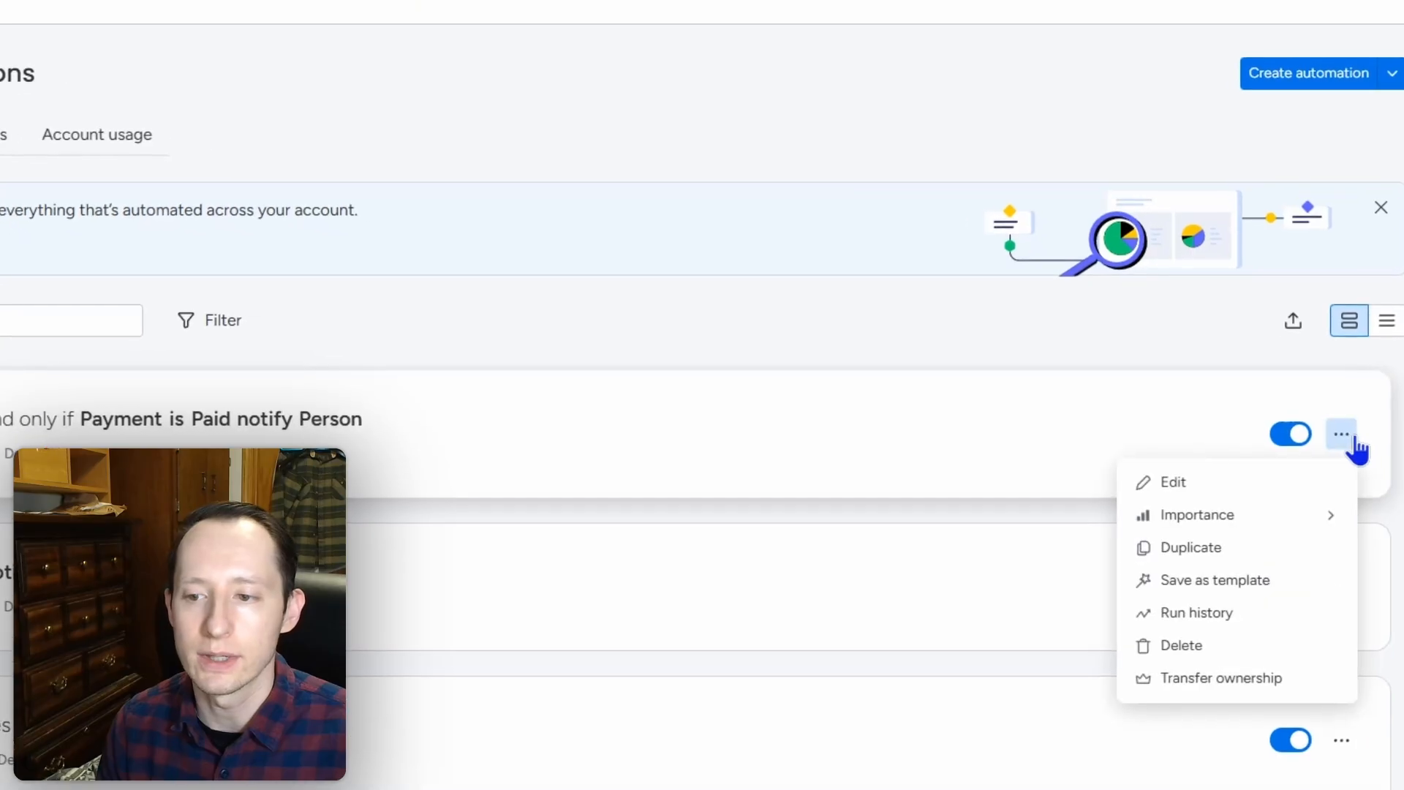
{"action": "mouse_move", "coordinate": [1278, 517]}
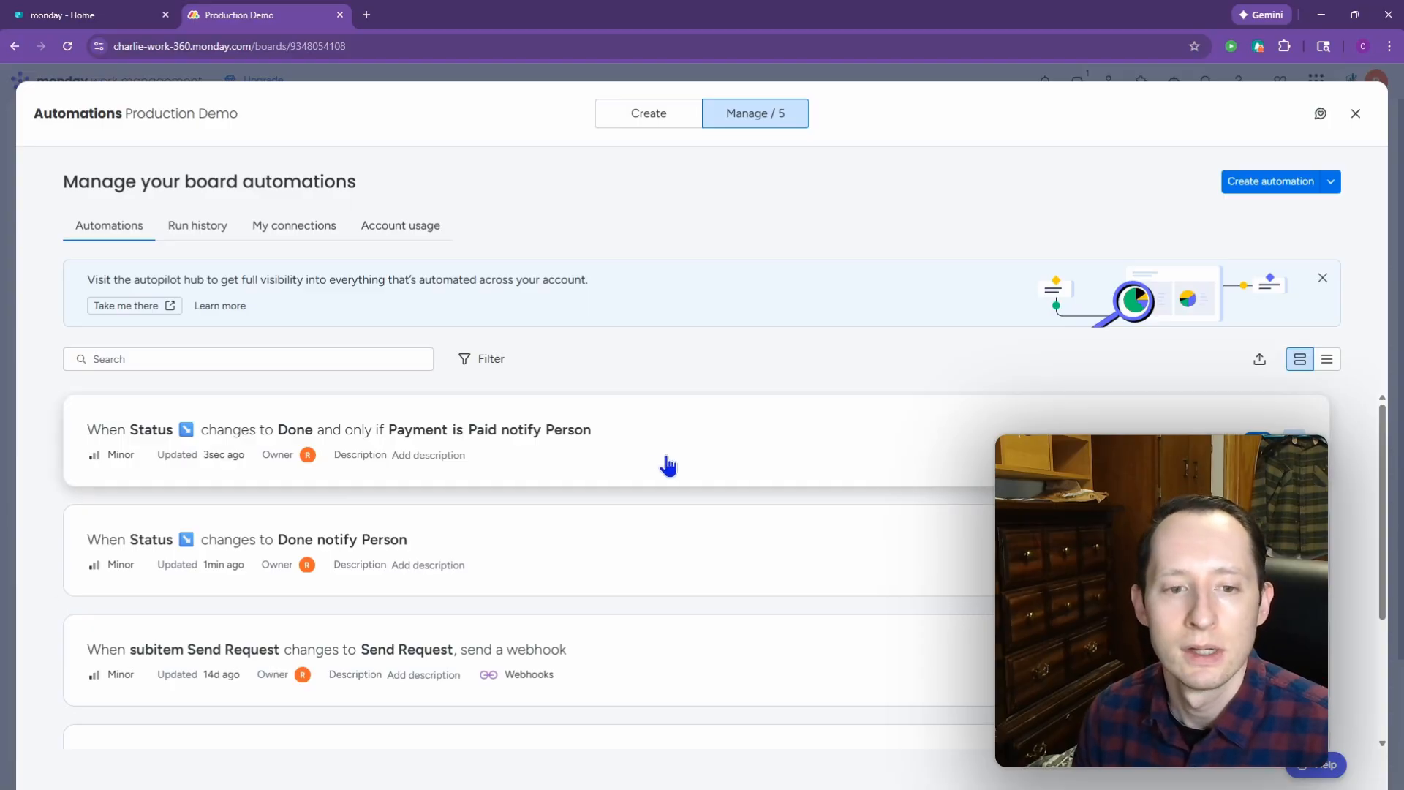
Step: Edit the Payment is Paid automation to also set Completed Date to today, and update the automation
{"action": "left_click", "coordinate": [707, 438]}
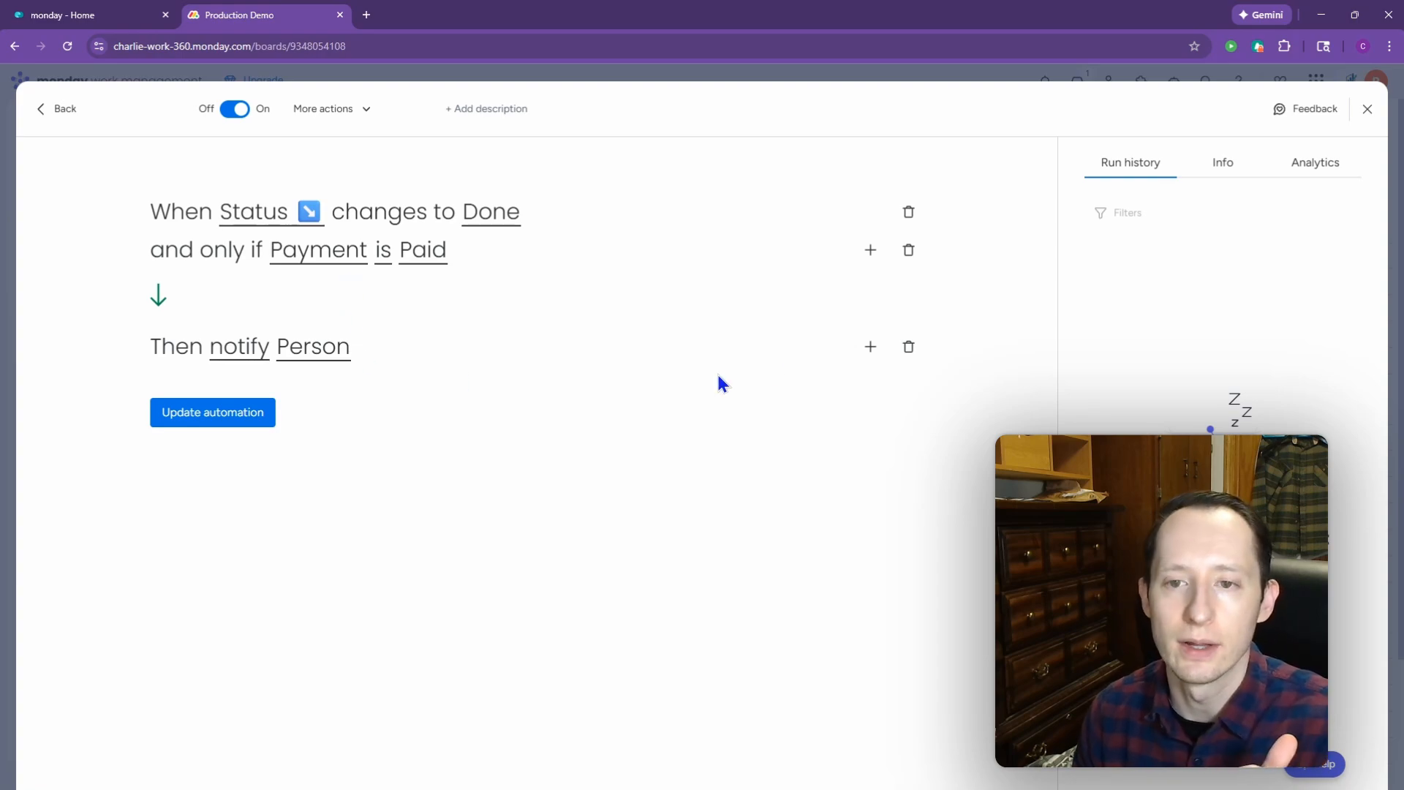
{"action": "left_click", "coordinate": [870, 250]}
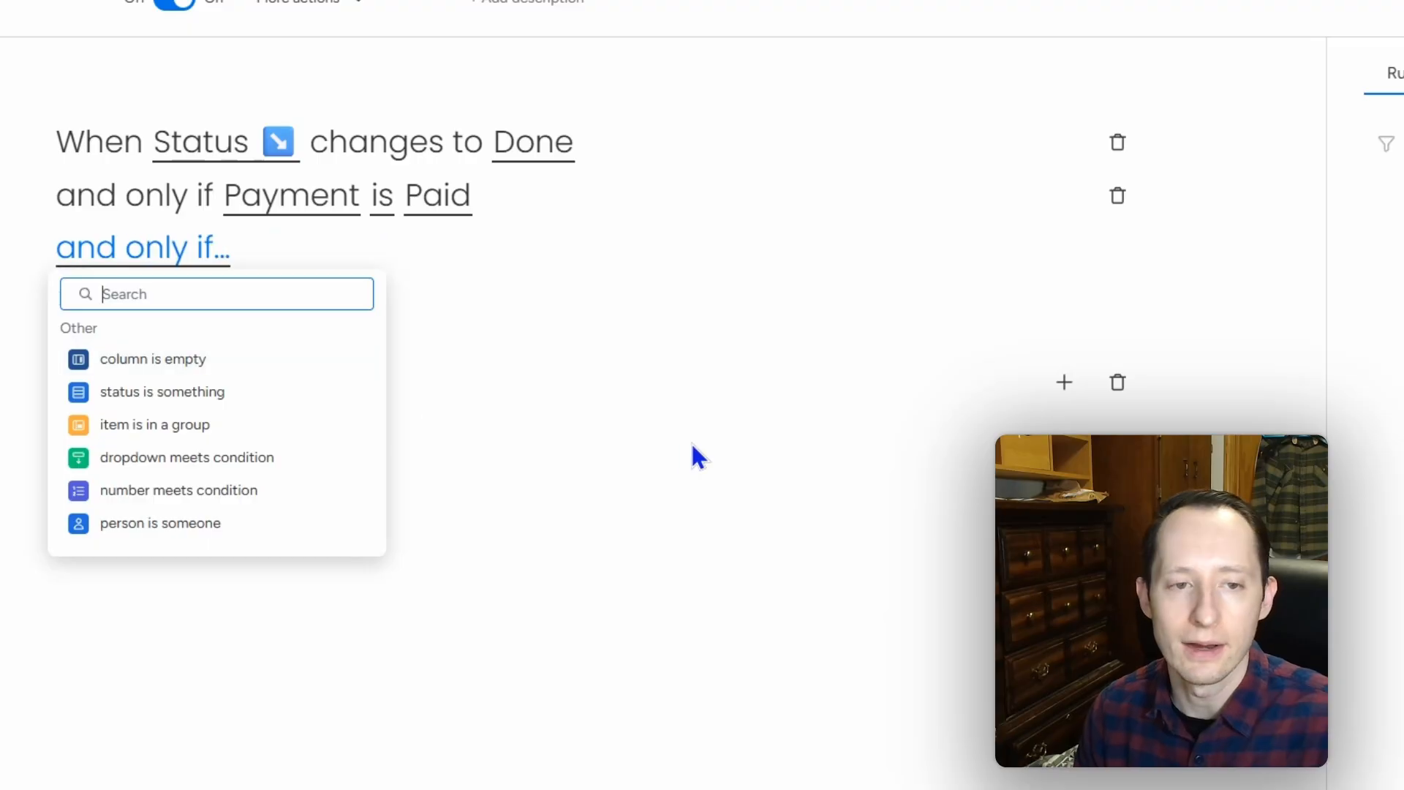
{"action": "left_click", "coordinate": [804, 475]}
{"action": "left_click", "coordinate": [1064, 335]}
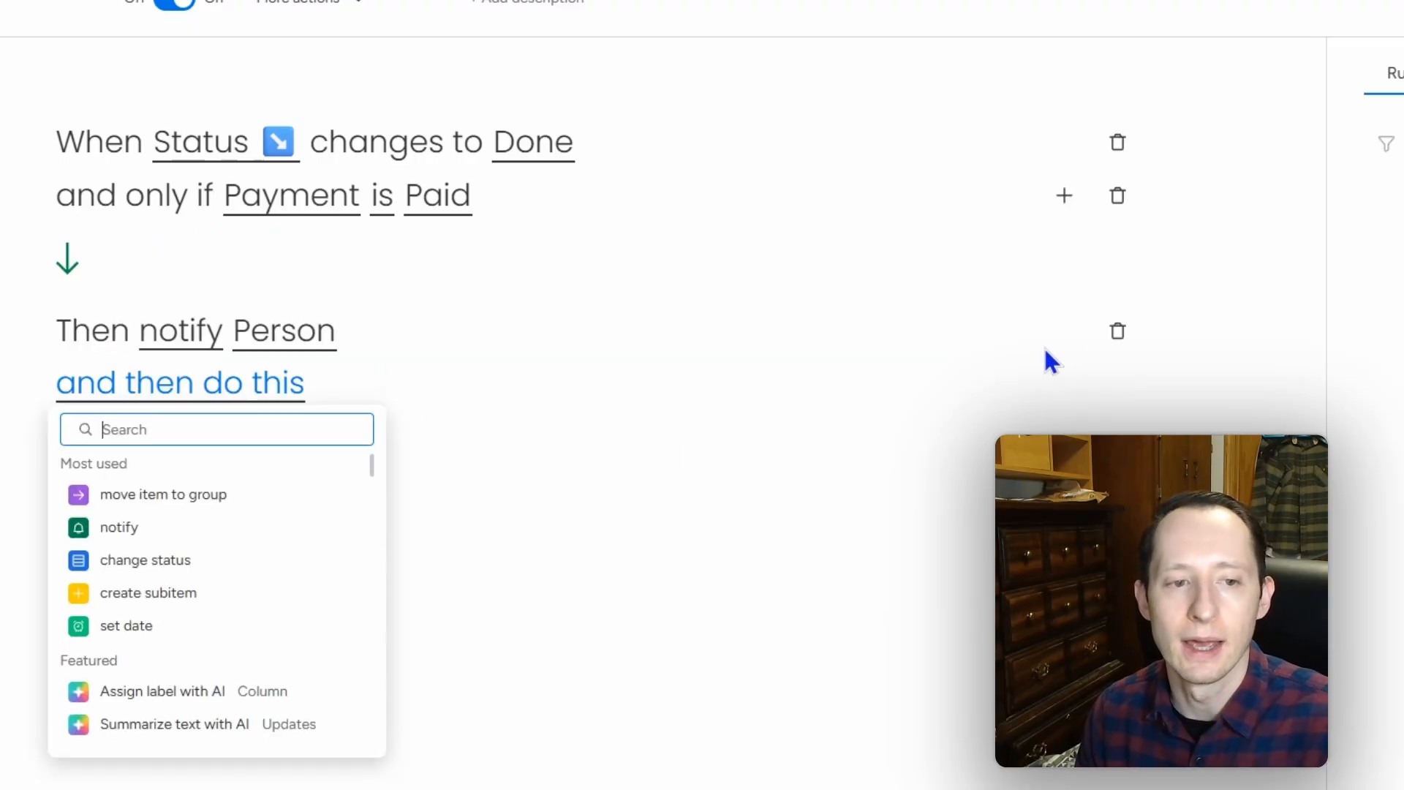
{"action": "left_click", "coordinate": [235, 625]}
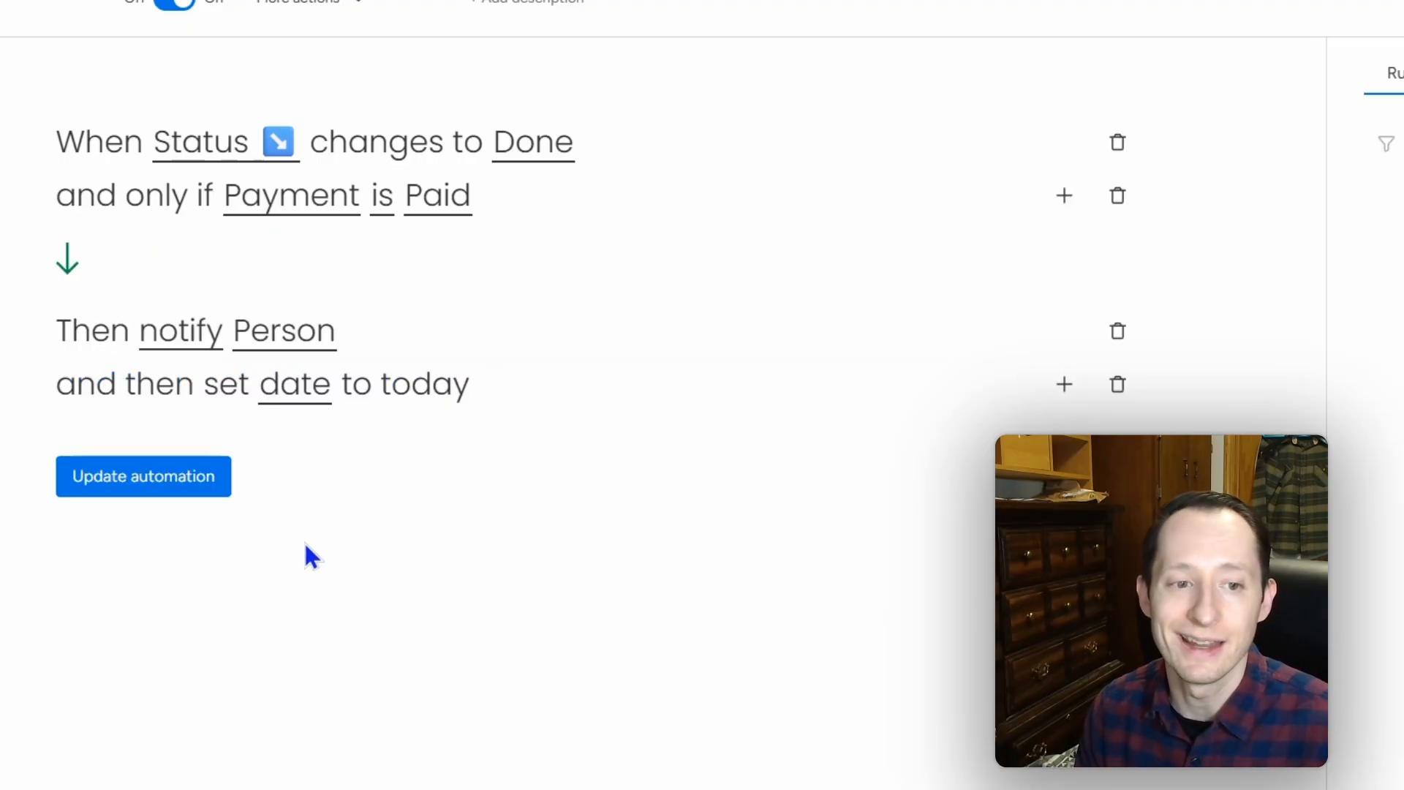
{"action": "left_click", "coordinate": [300, 387]}
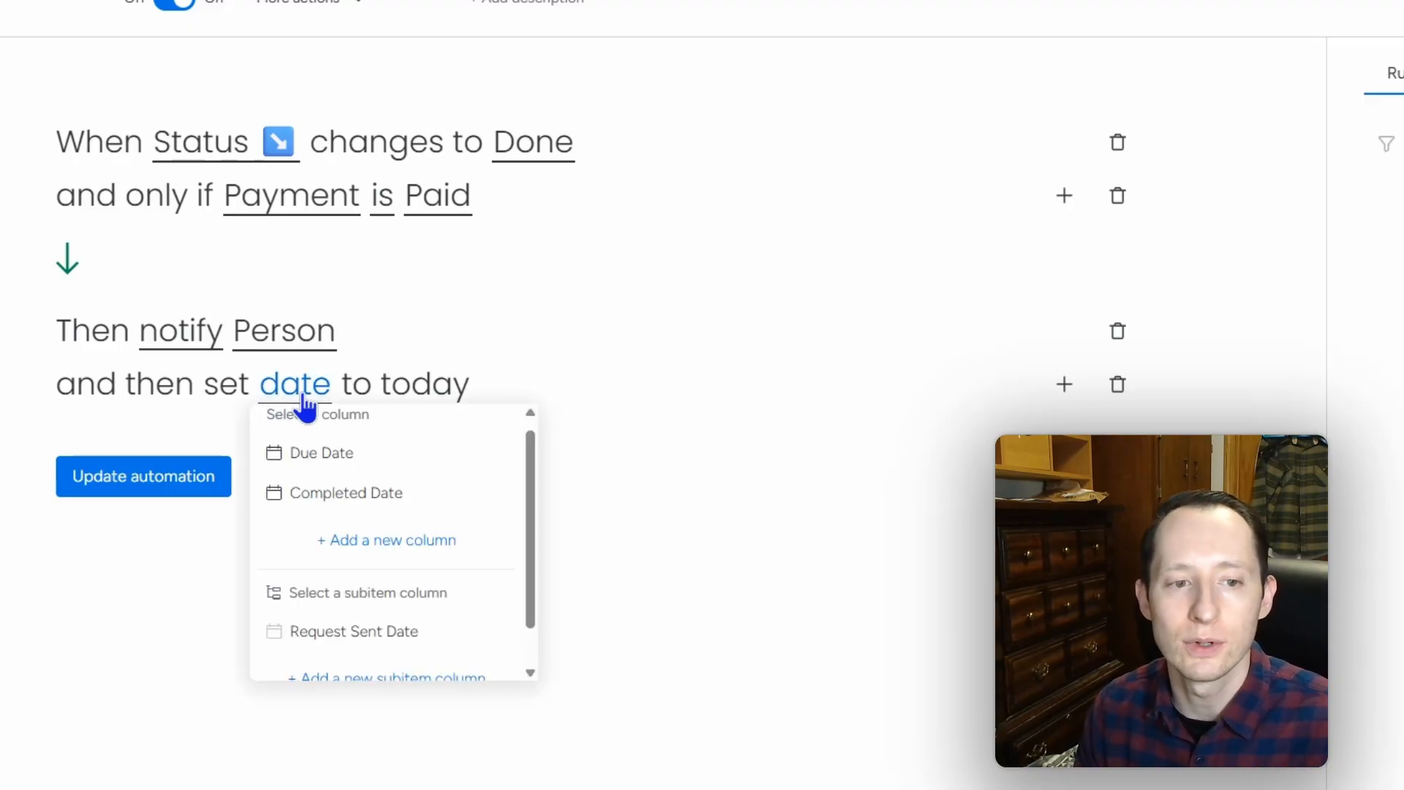
{"action": "left_click", "coordinate": [371, 492]}
{"action": "left_click", "coordinate": [219, 492]}
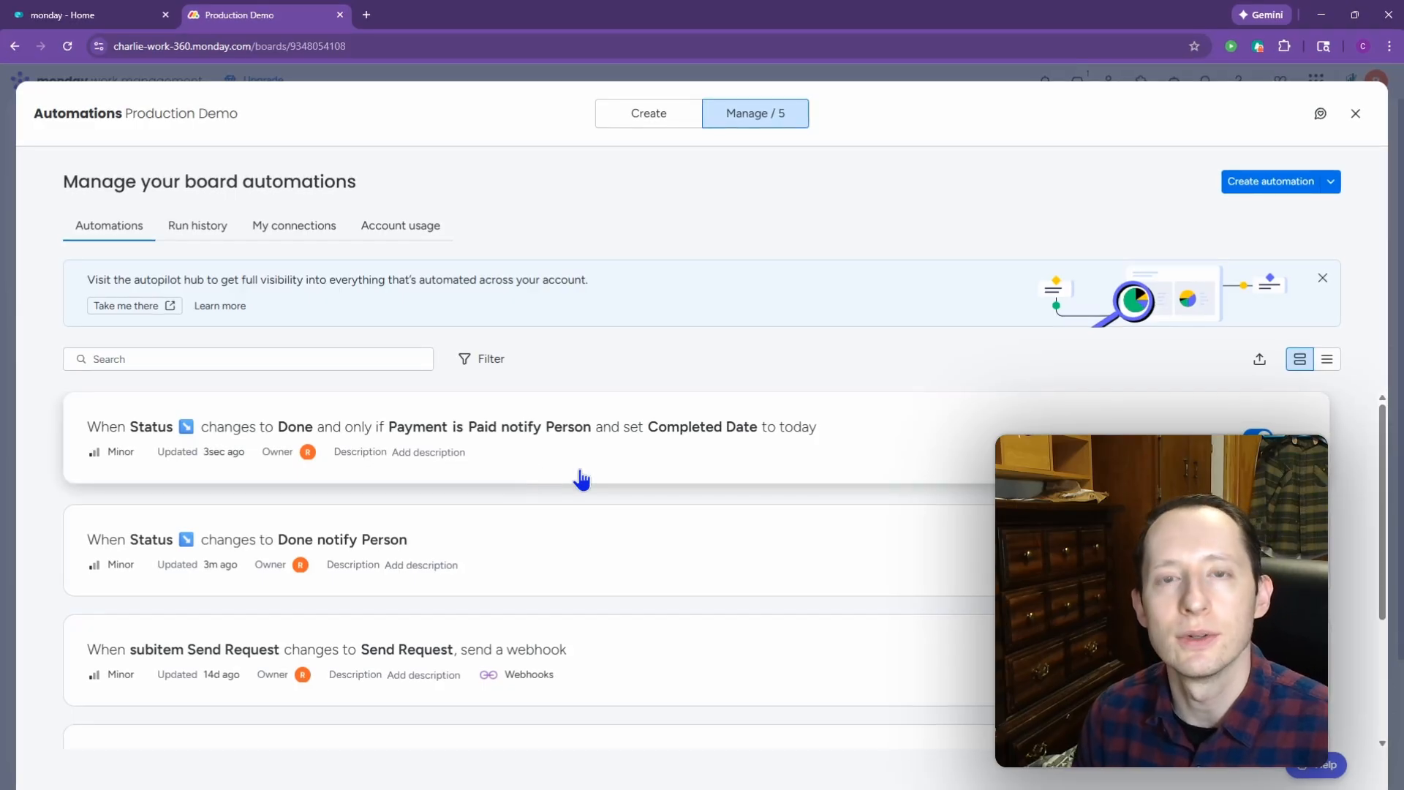
Step: Examine the Productivity automation templates, preview the one that changes an item's status when all its subitems match a status, and leave it
{"action": "left_click", "coordinate": [666, 116]}
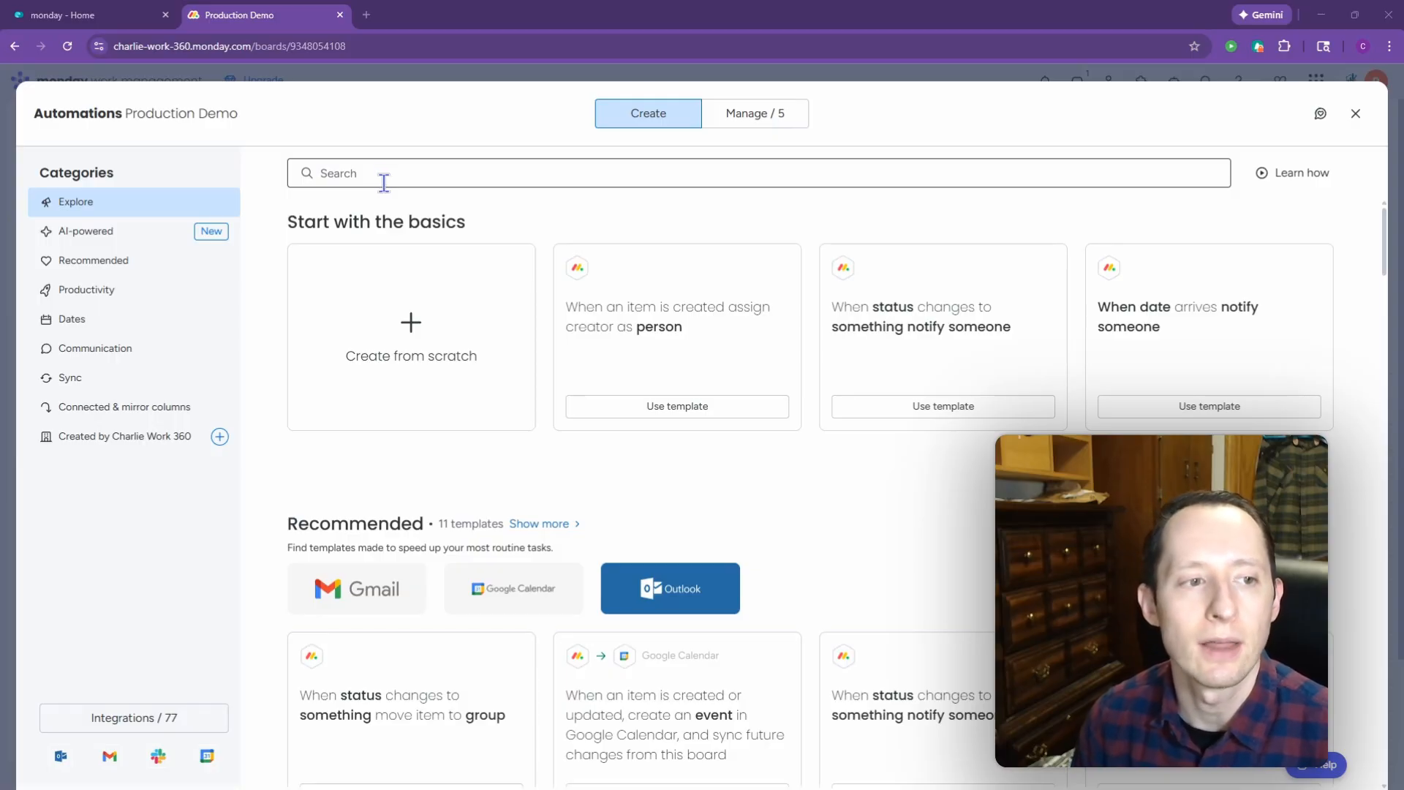
{"action": "left_click", "coordinate": [87, 289]}
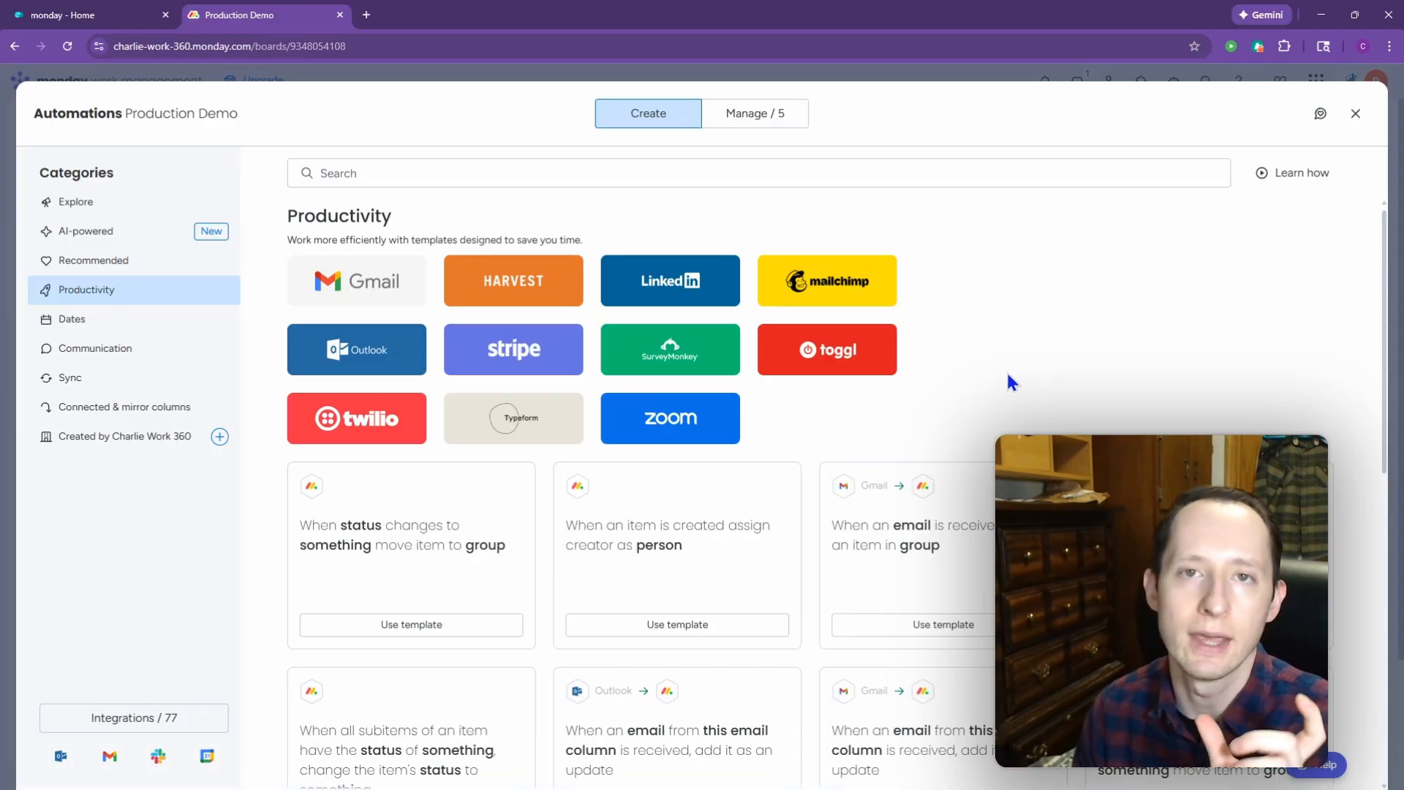
{"action": "scroll", "coordinate": [985, 353], "scroll_direction": "down", "scroll_amount": 2}
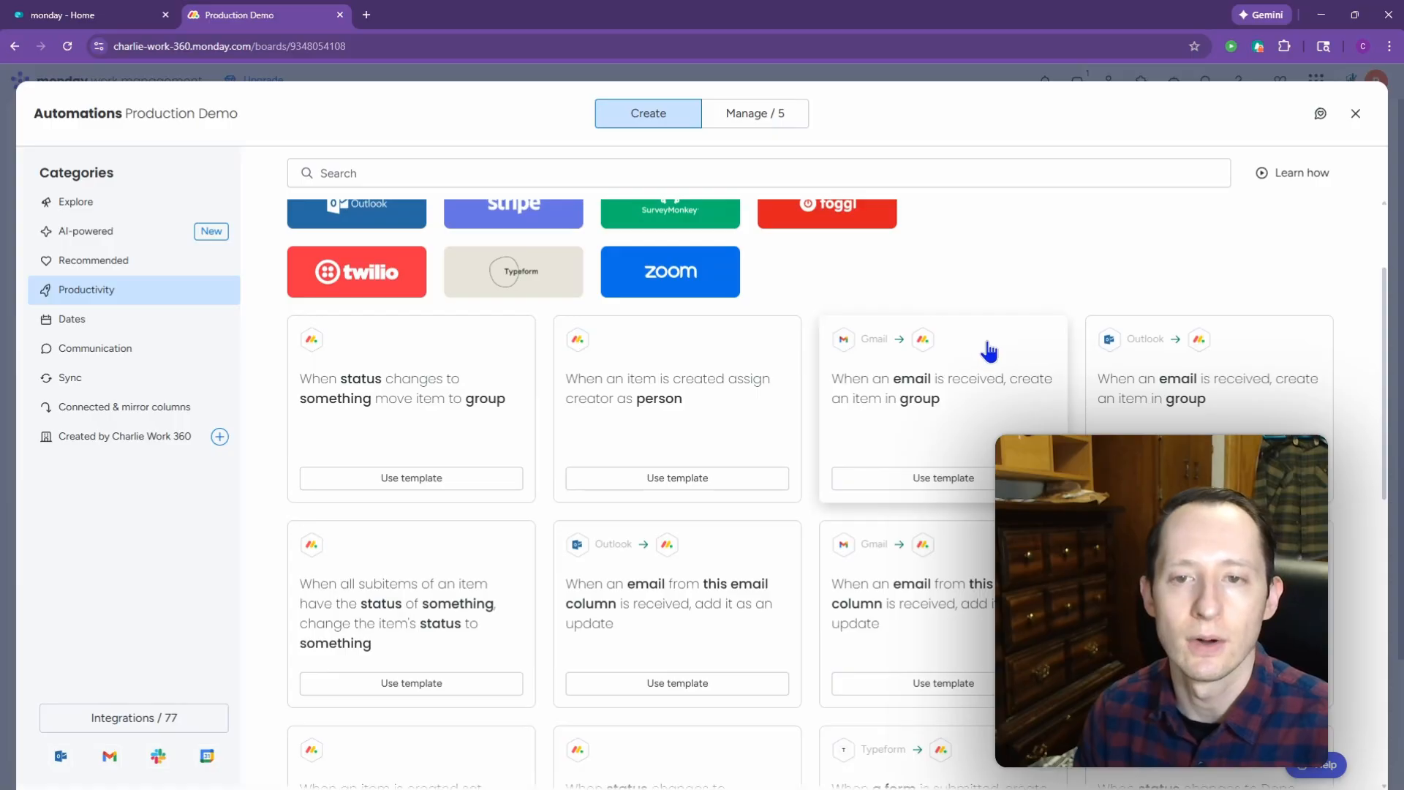
{"action": "scroll", "coordinate": [985, 357], "scroll_direction": "down", "scroll_amount": 1}
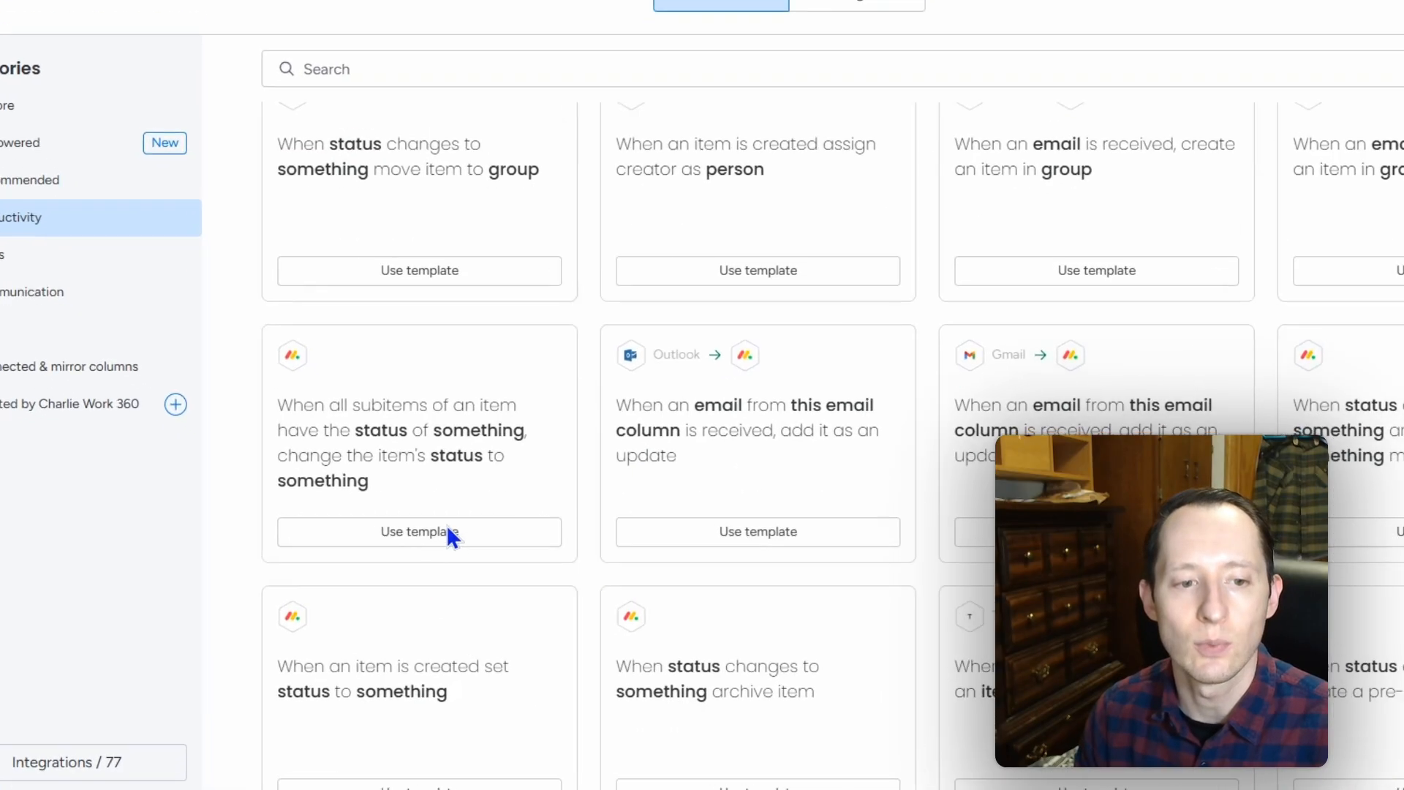
{"action": "left_click", "coordinate": [429, 569]}
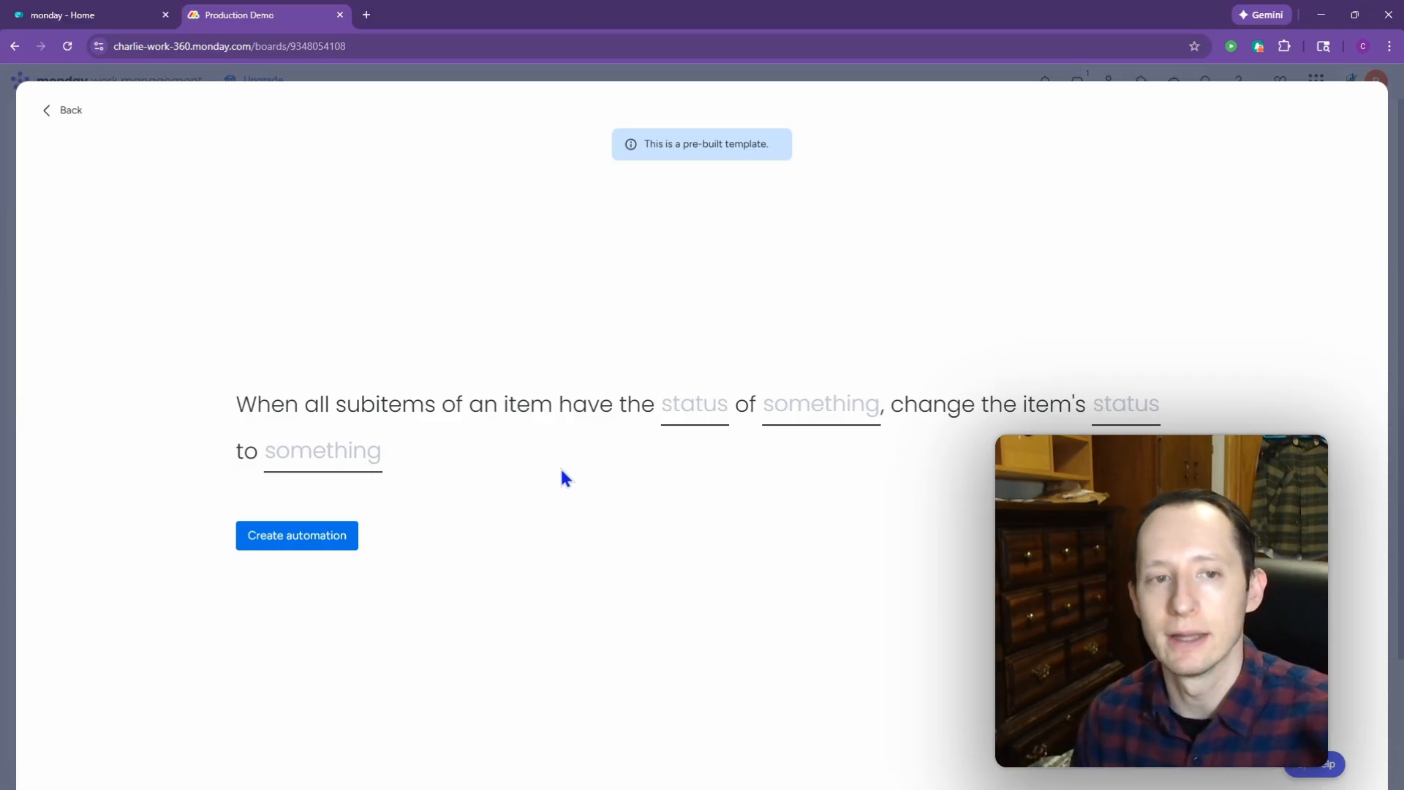
{"action": "left_click", "coordinate": [57, 113]}
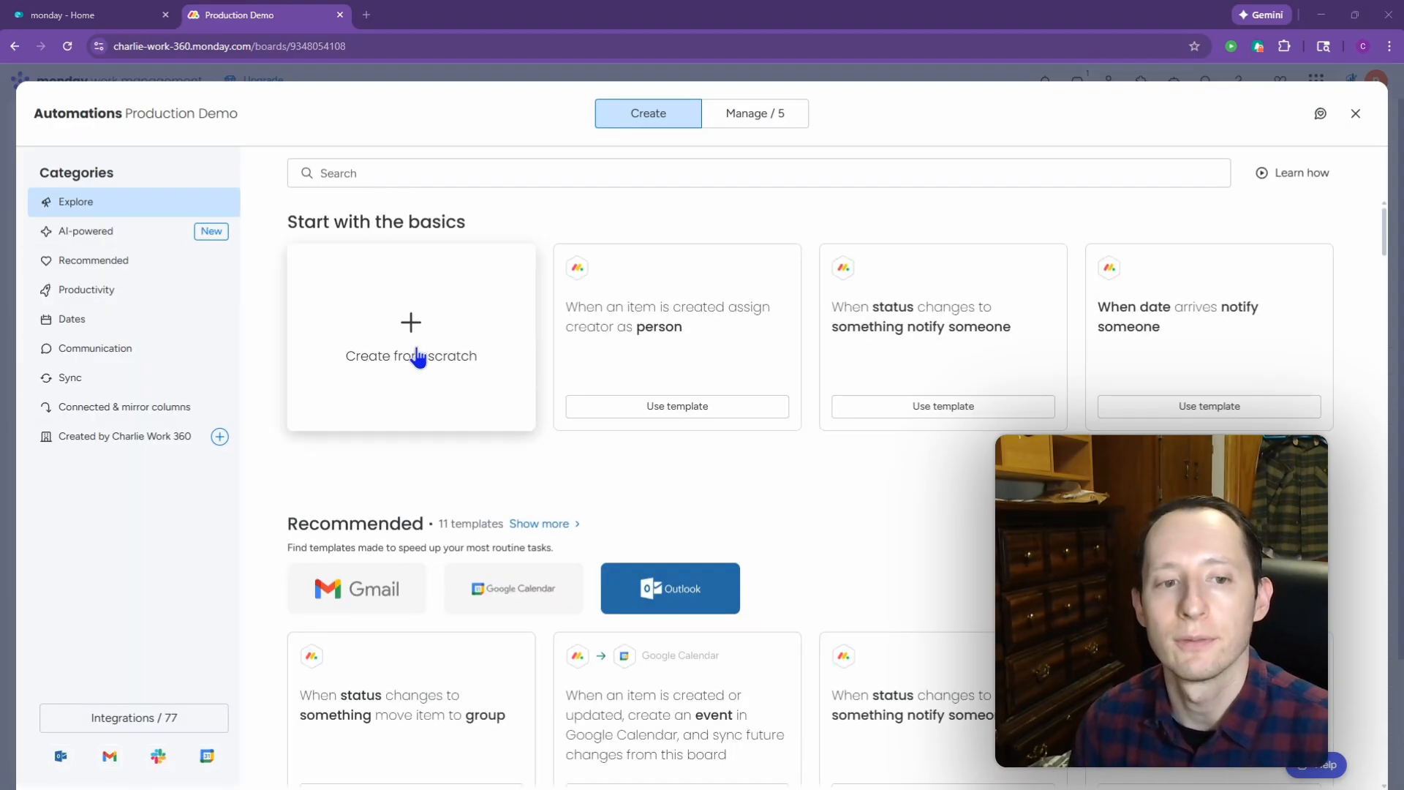
Step: Search the automation templates for "sub items"
{"action": "left_click", "coordinate": [558, 173]}
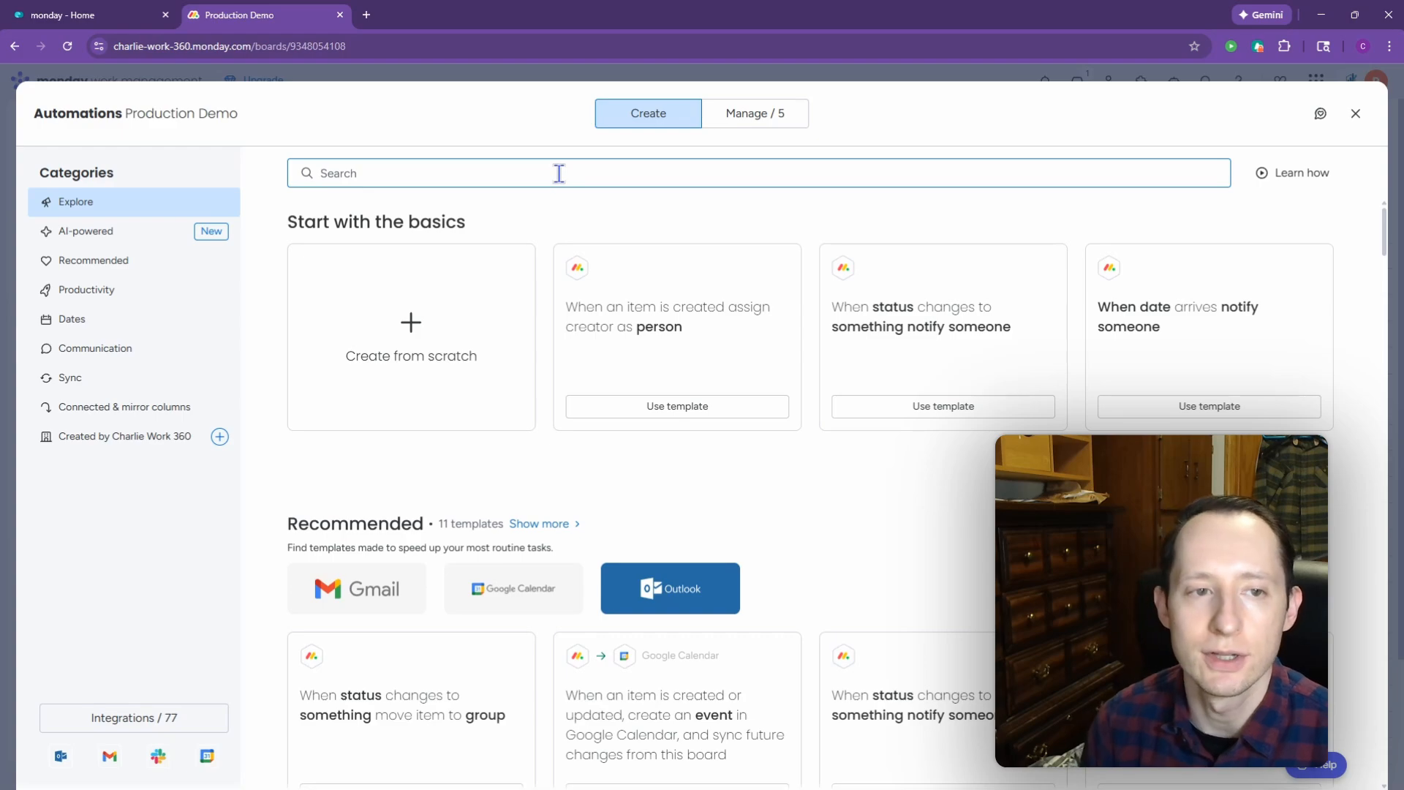
{"action": "type", "text": "sub i"}
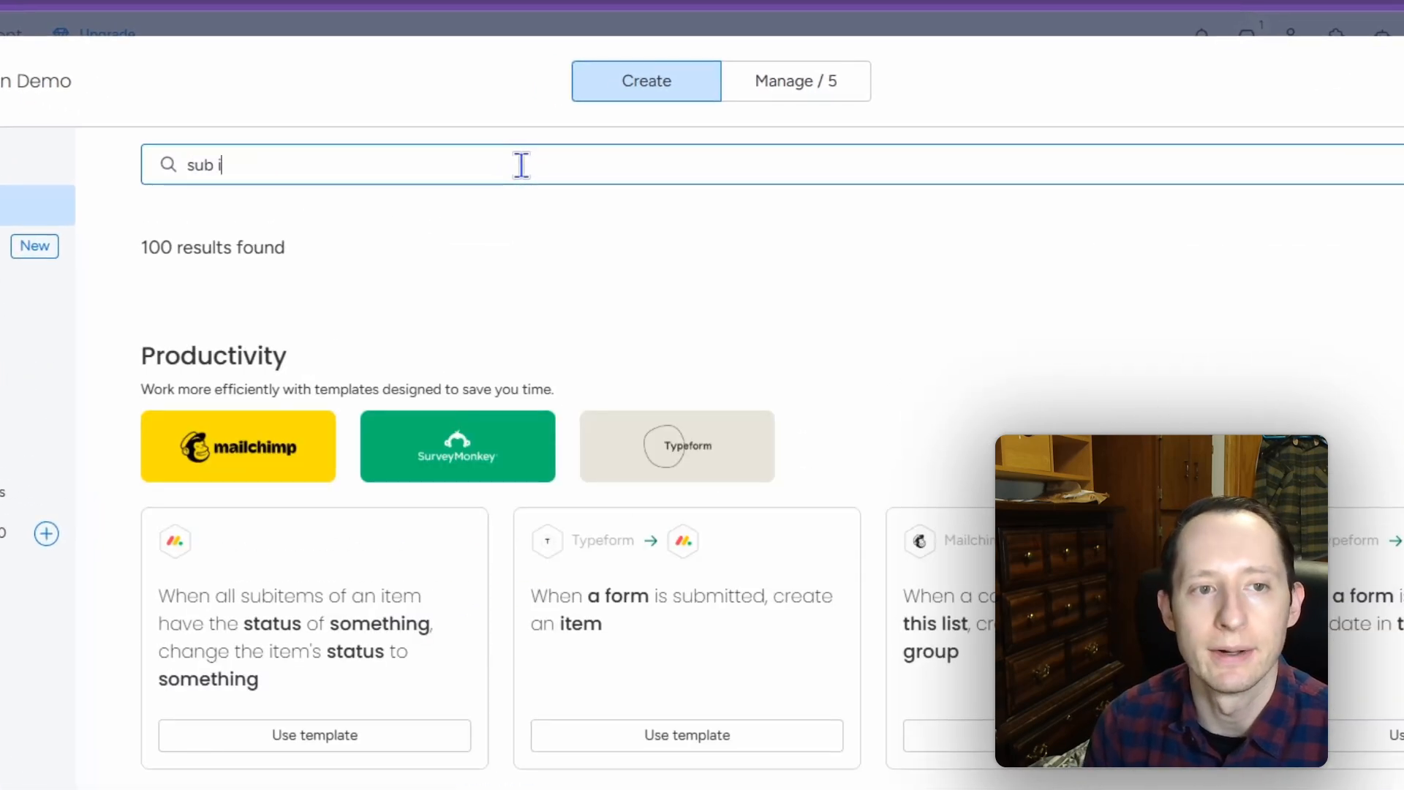
{"action": "type", "text": "tems"}
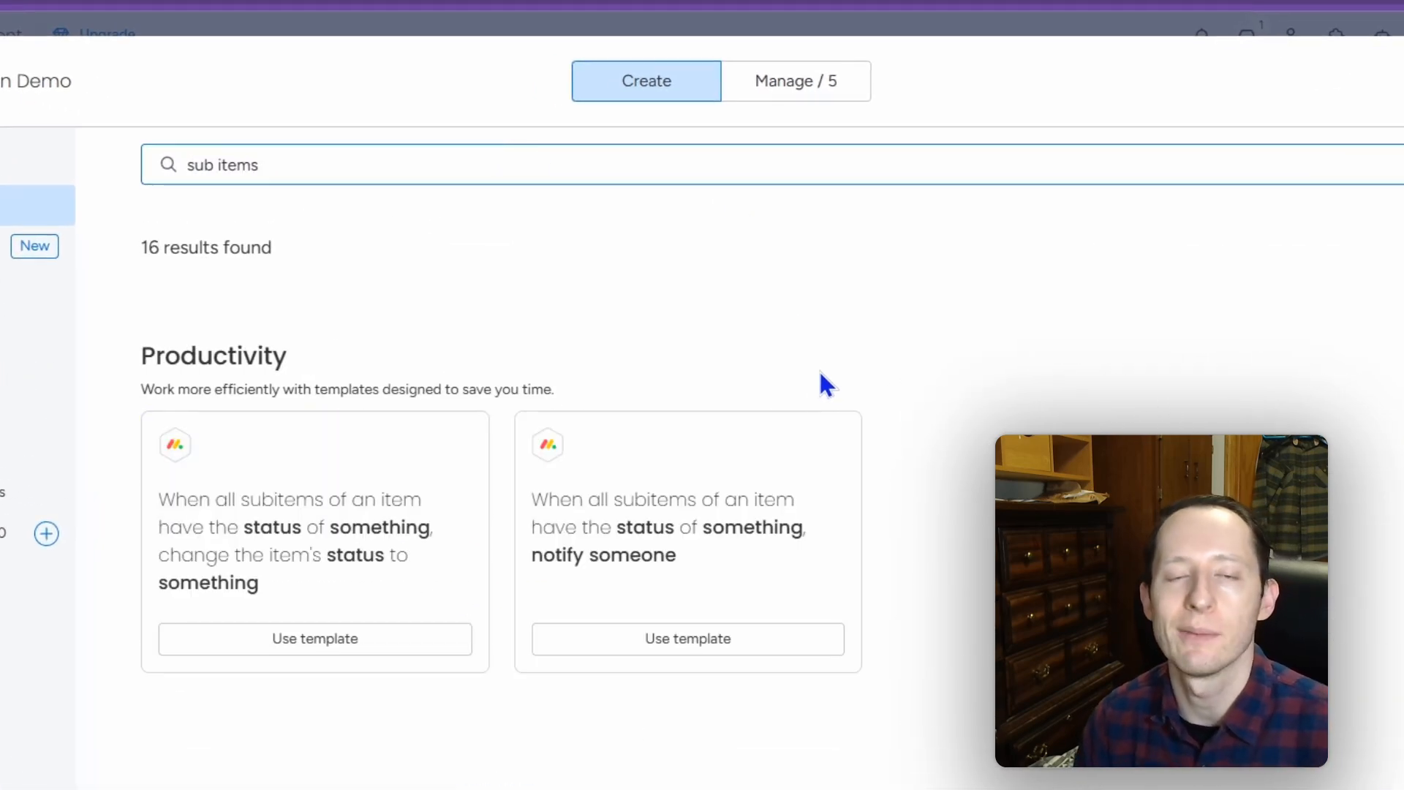
Step: Look through the automation templates and marketplace apps found for "sub items"
{"action": "scroll", "coordinate": [898, 406], "scroll_direction": "down", "scroll_amount": 8}
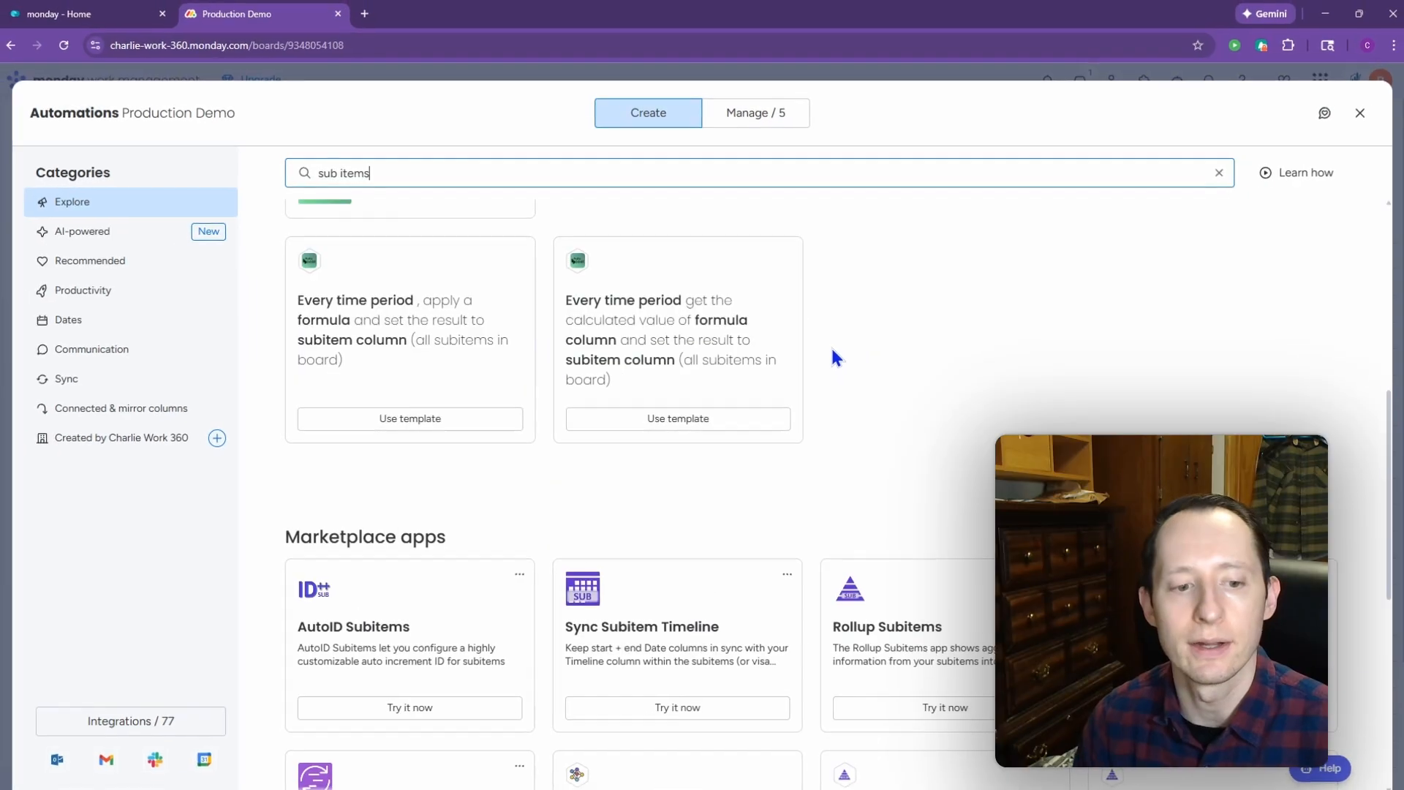
{"action": "scroll", "coordinate": [835, 365], "scroll_direction": "down", "scroll_amount": 3}
{"action": "scroll", "coordinate": [841, 410], "scroll_direction": "up", "scroll_amount": 10}
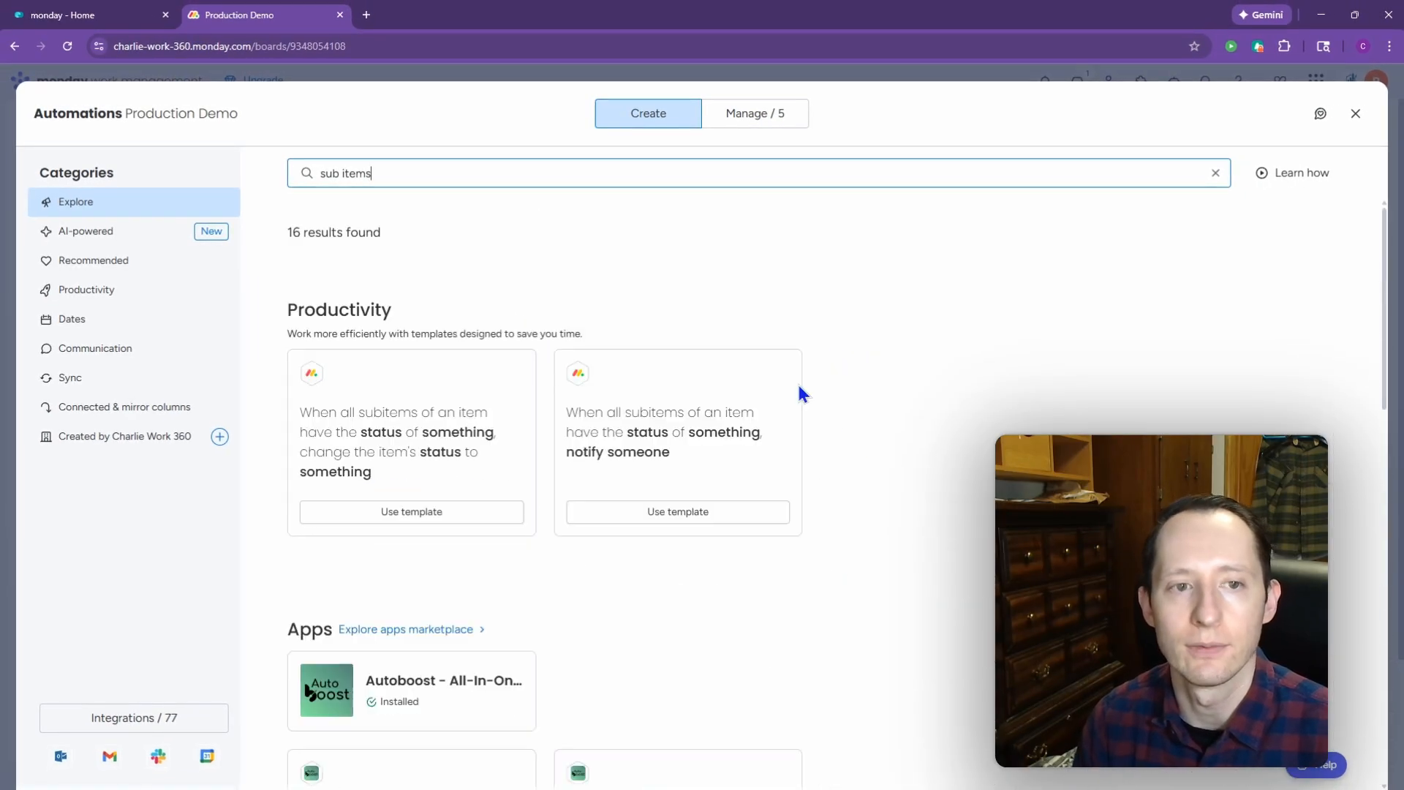
Step: Search the automation templates for "match", preview the one that connects a newly created item to a matching item in another board, and leave it
{"action": "triple_click", "coordinate": [679, 172]}
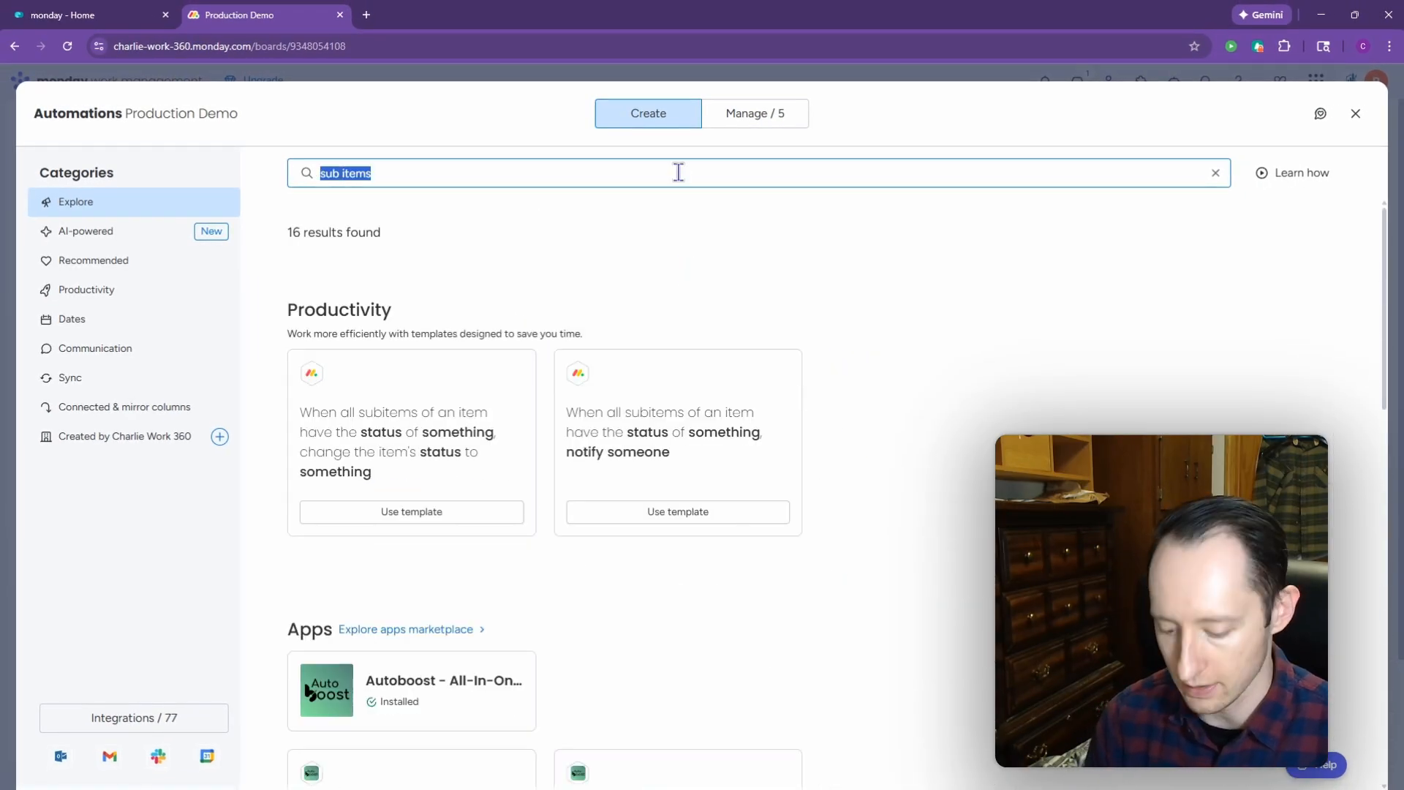
{"action": "type", "text": "match"}
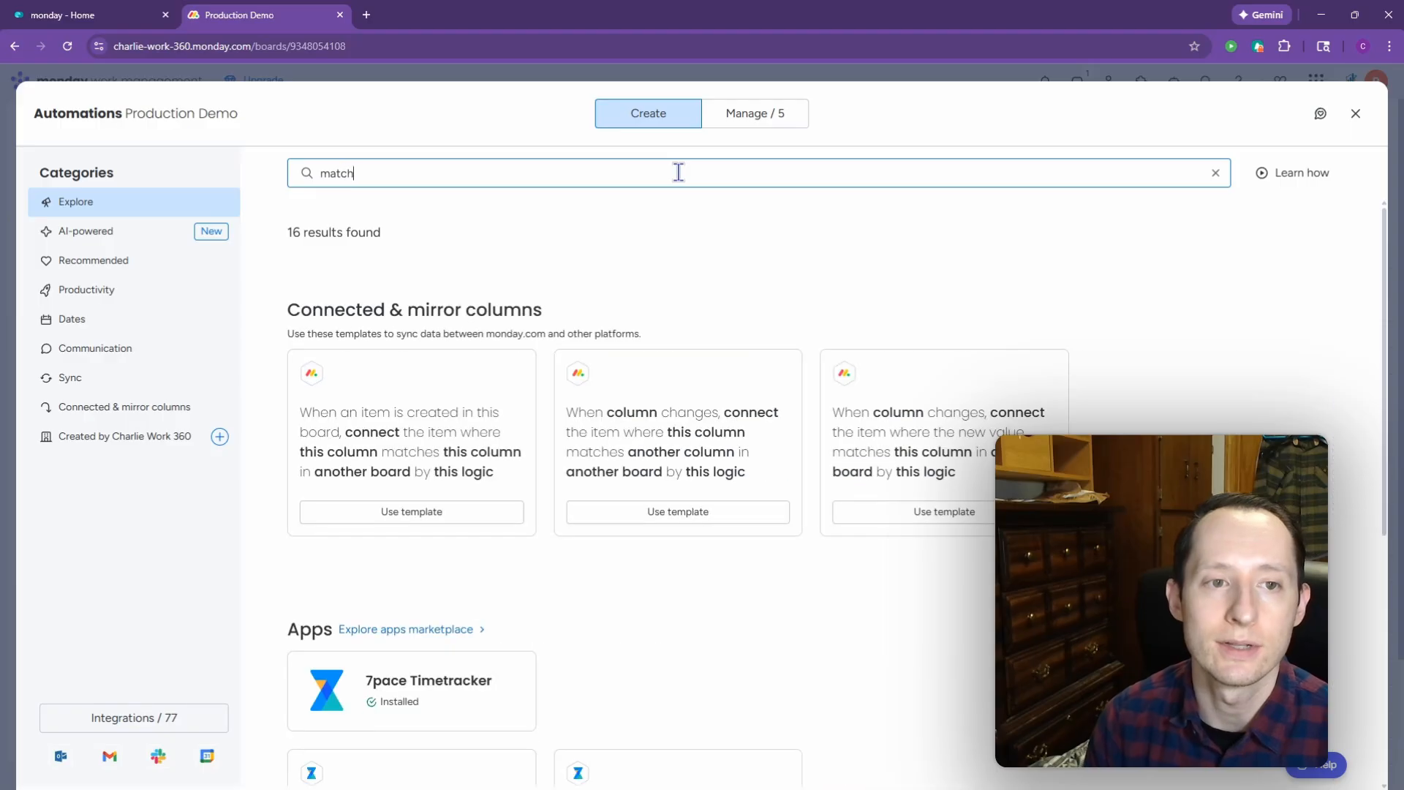
{"action": "left_click", "coordinate": [502, 470]}
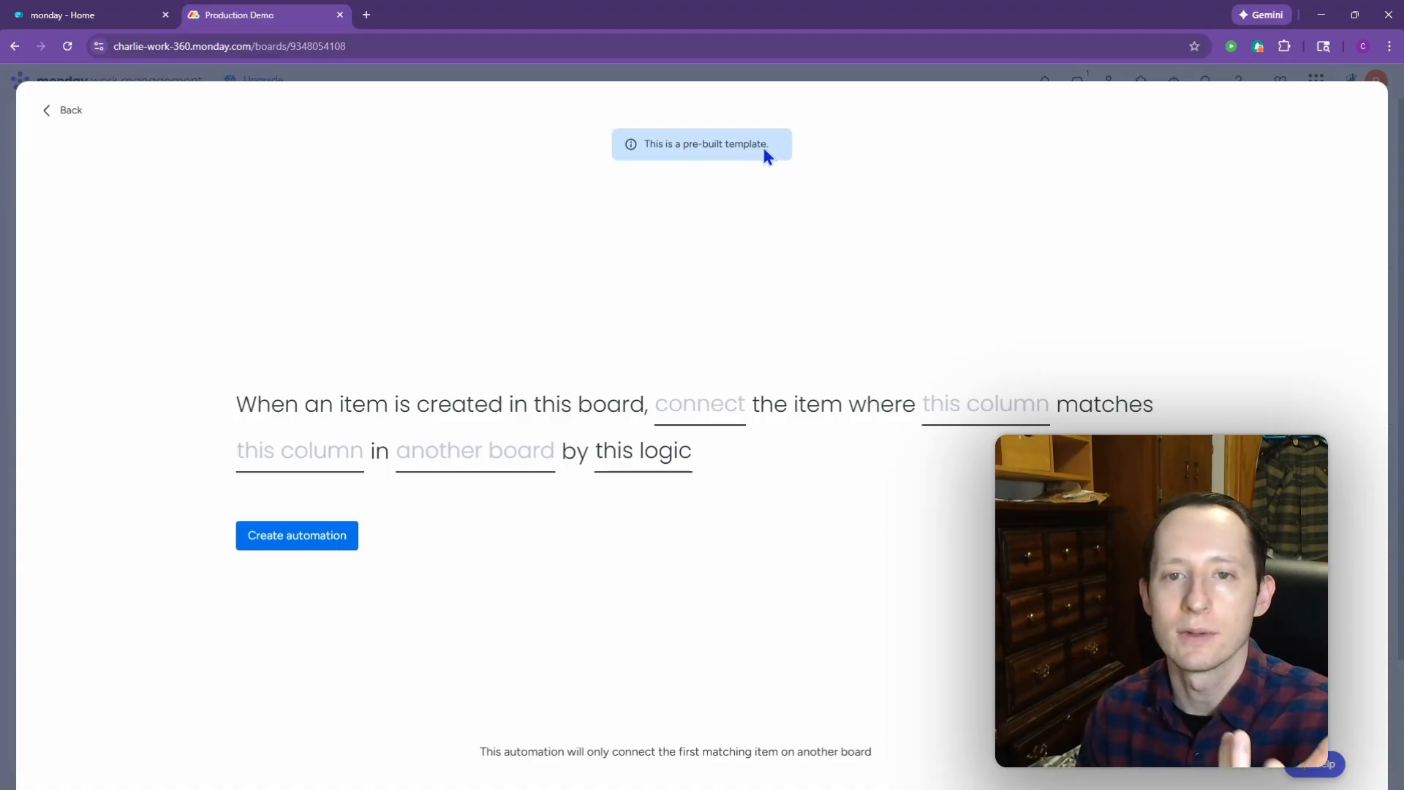
{"action": "left_click", "coordinate": [60, 111]}
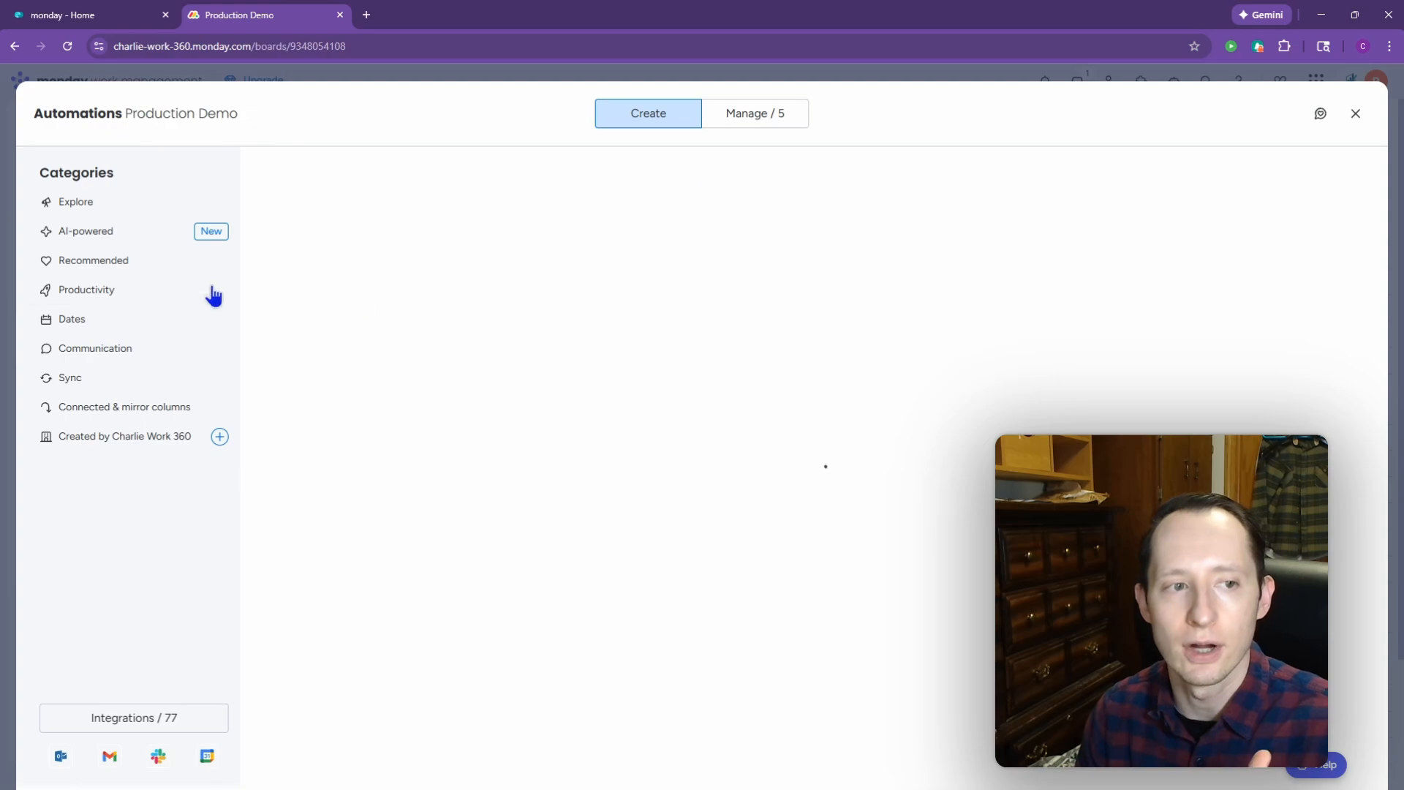
Step: Create a workflow named New Workflow with Main privacy in the current workspace
{"action": "left_click", "coordinate": [100, 289]}
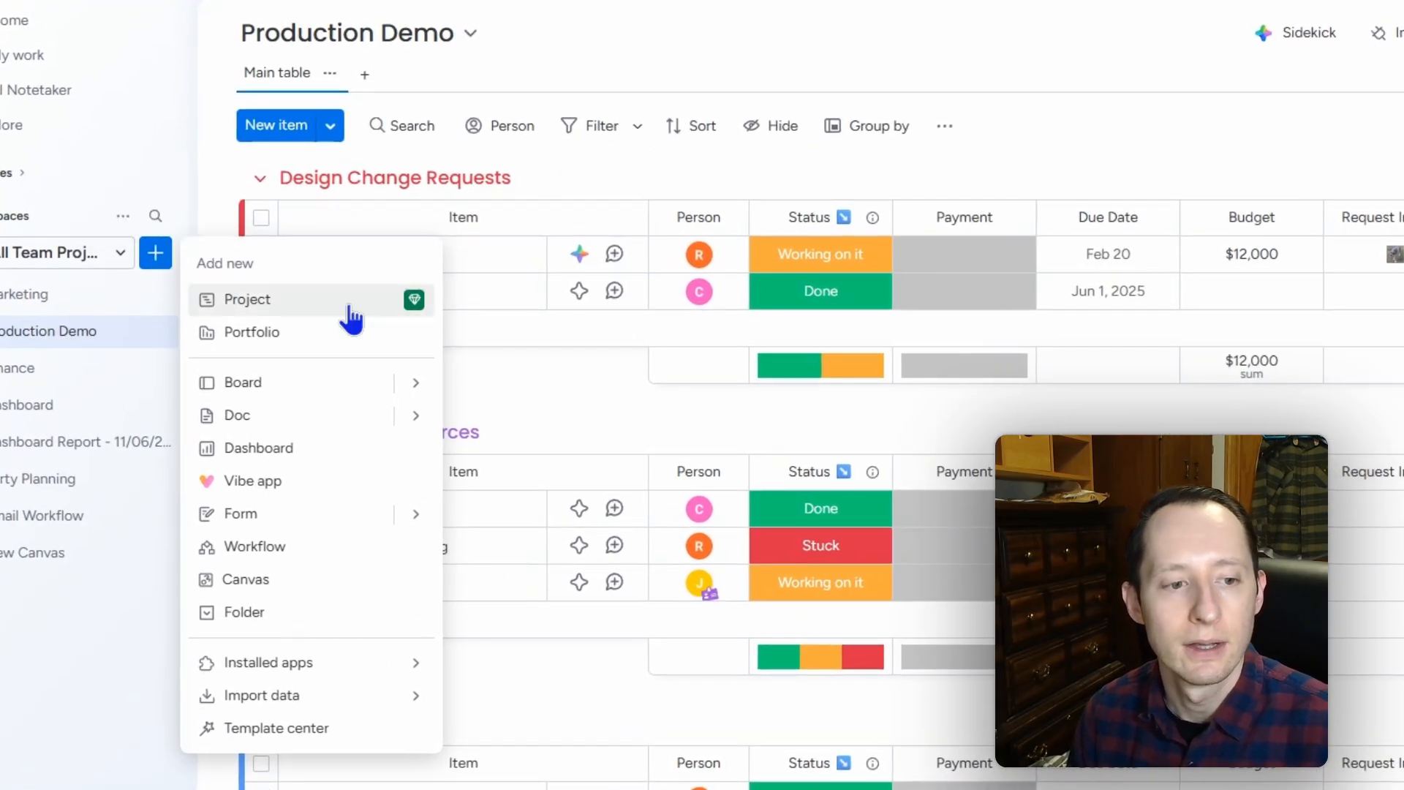
{"action": "left_click", "coordinate": [308, 553]}
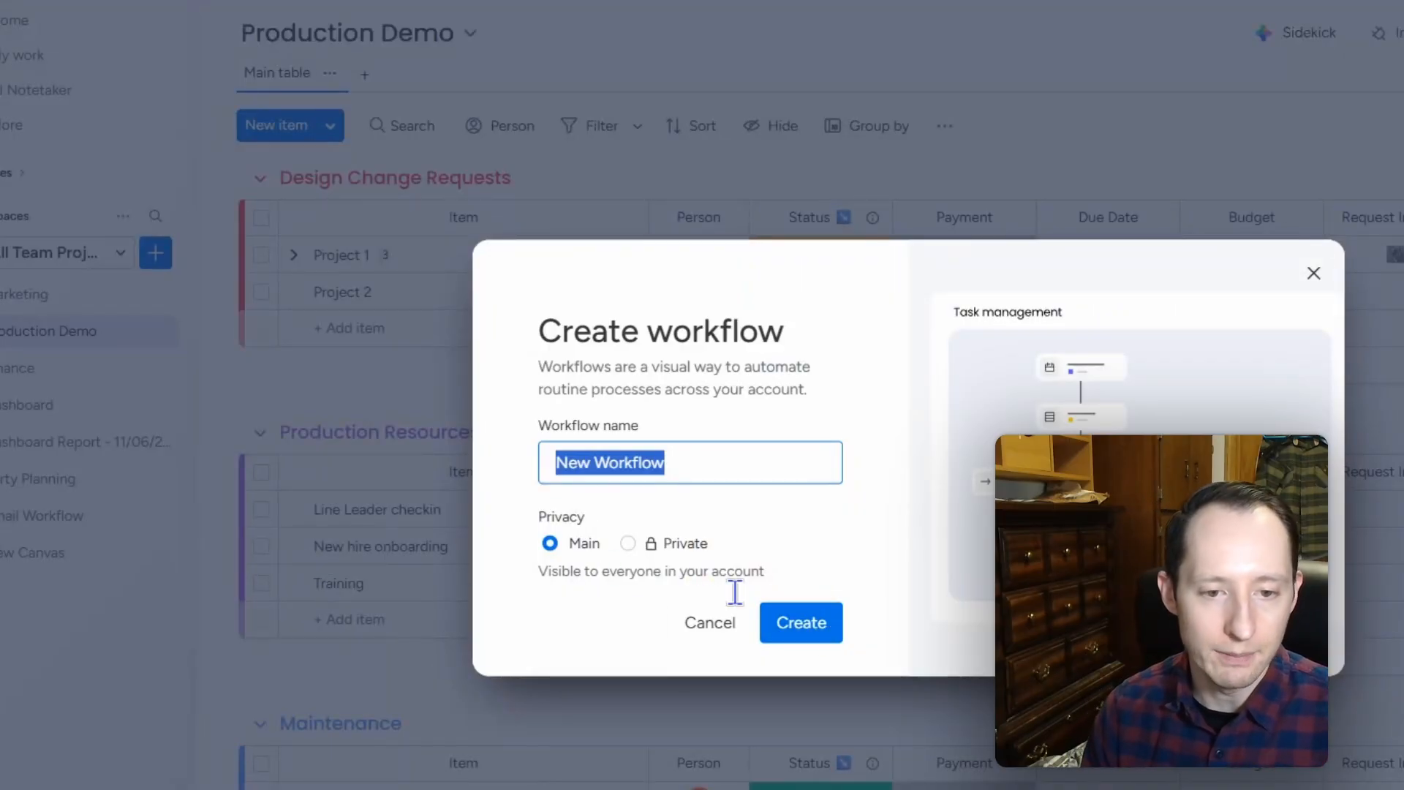
{"action": "left_click", "coordinate": [820, 637]}
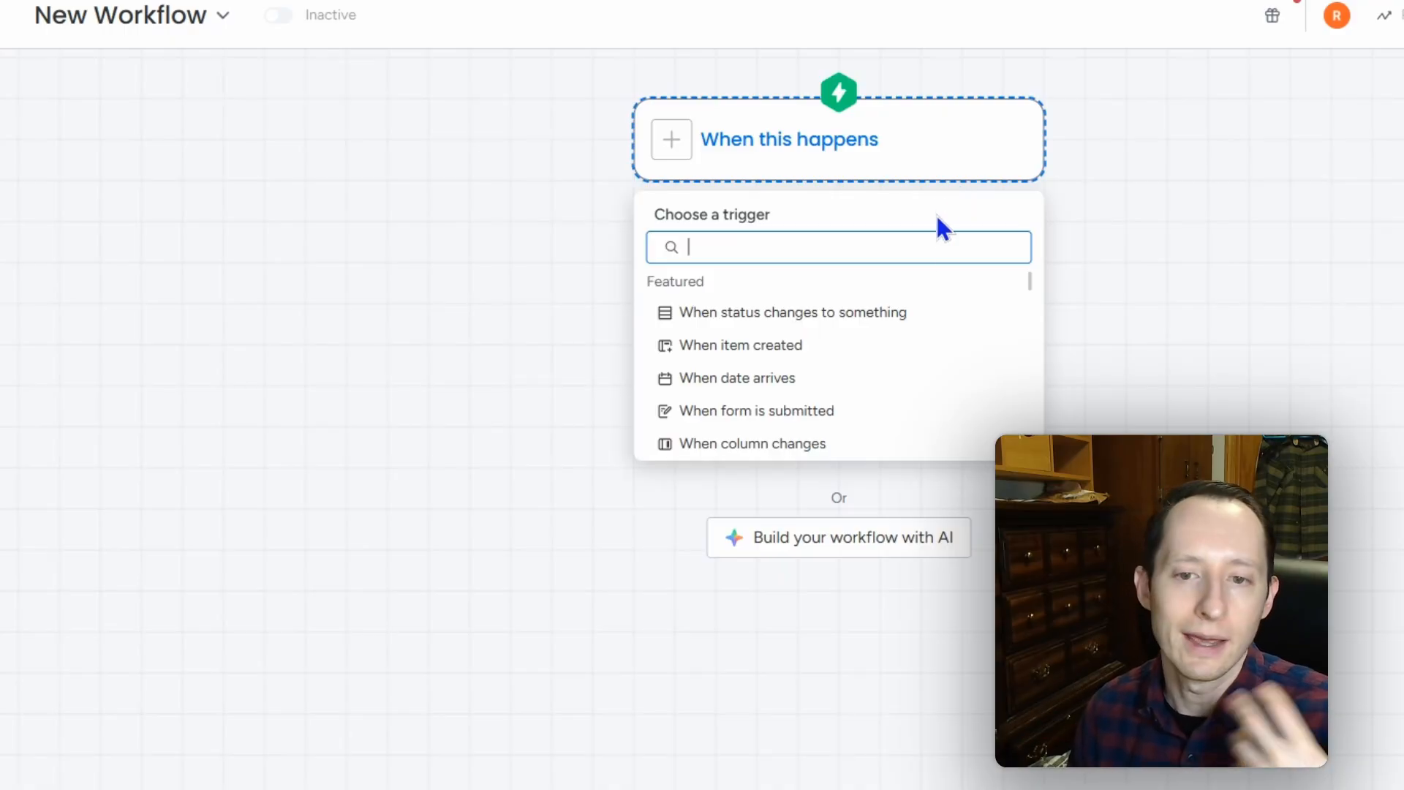
Step: Set the workflow trigger to fire when the Payment column on the Production Demo board changes to Request Payment
{"action": "left_click", "coordinate": [934, 314]}
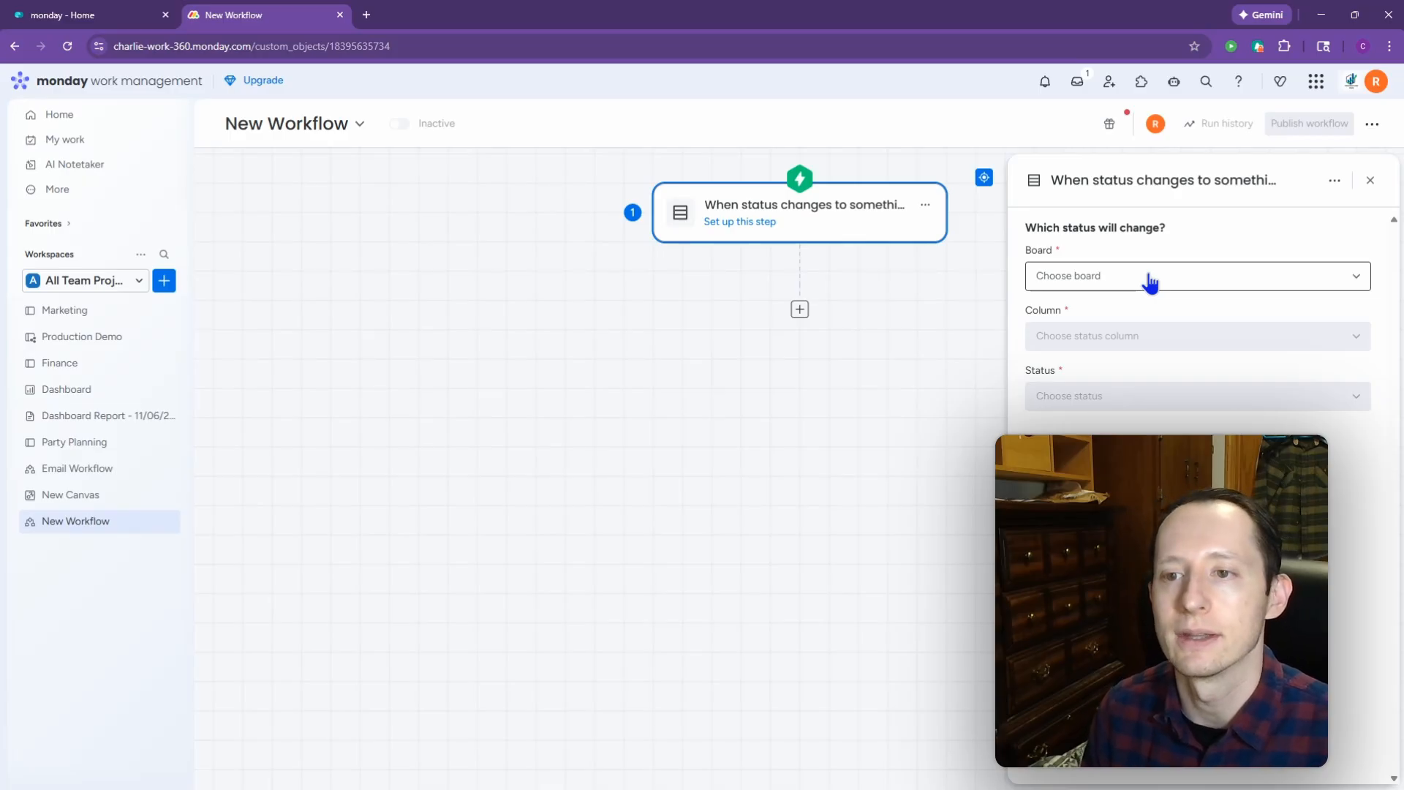
{"action": "left_click", "coordinate": [1149, 281]}
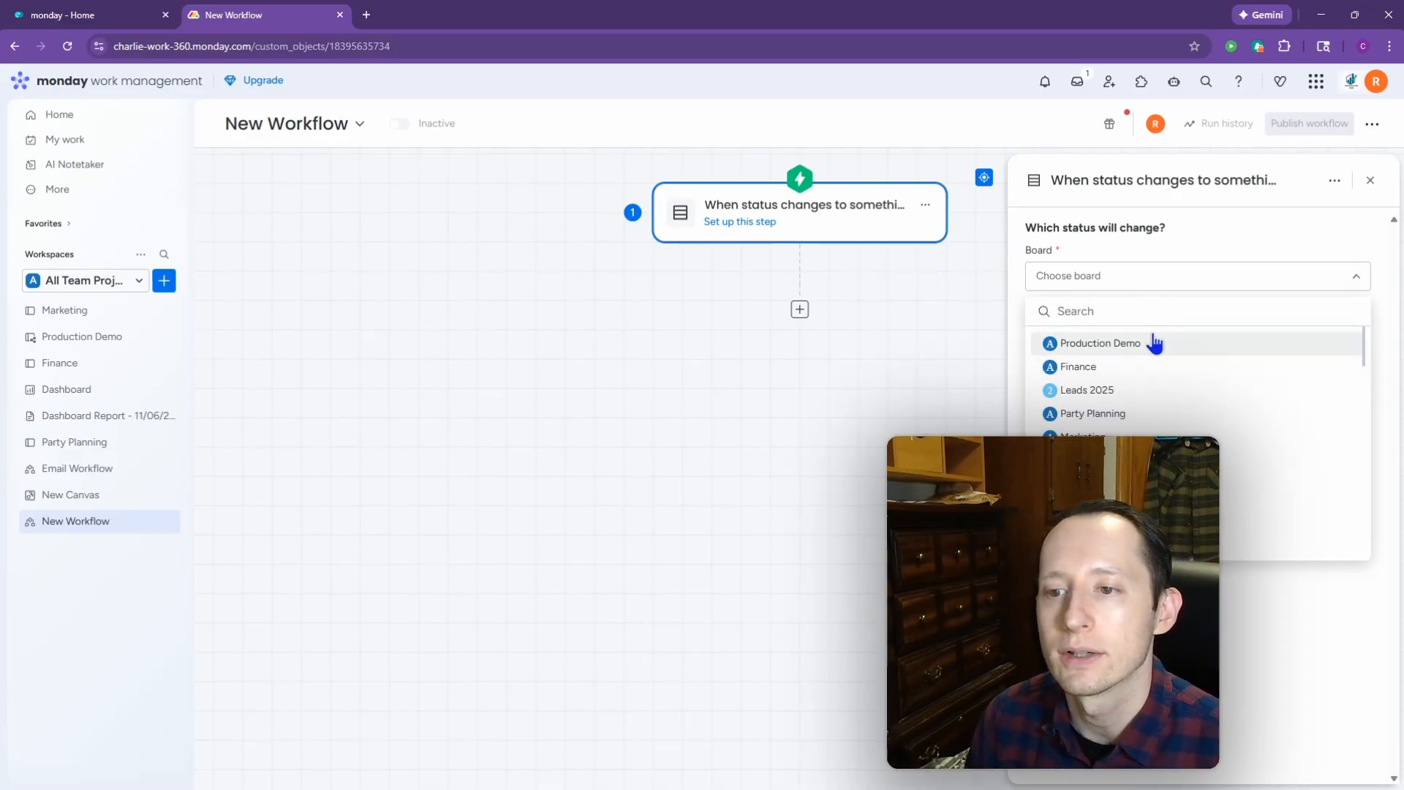
{"action": "left_click", "coordinate": [1153, 344]}
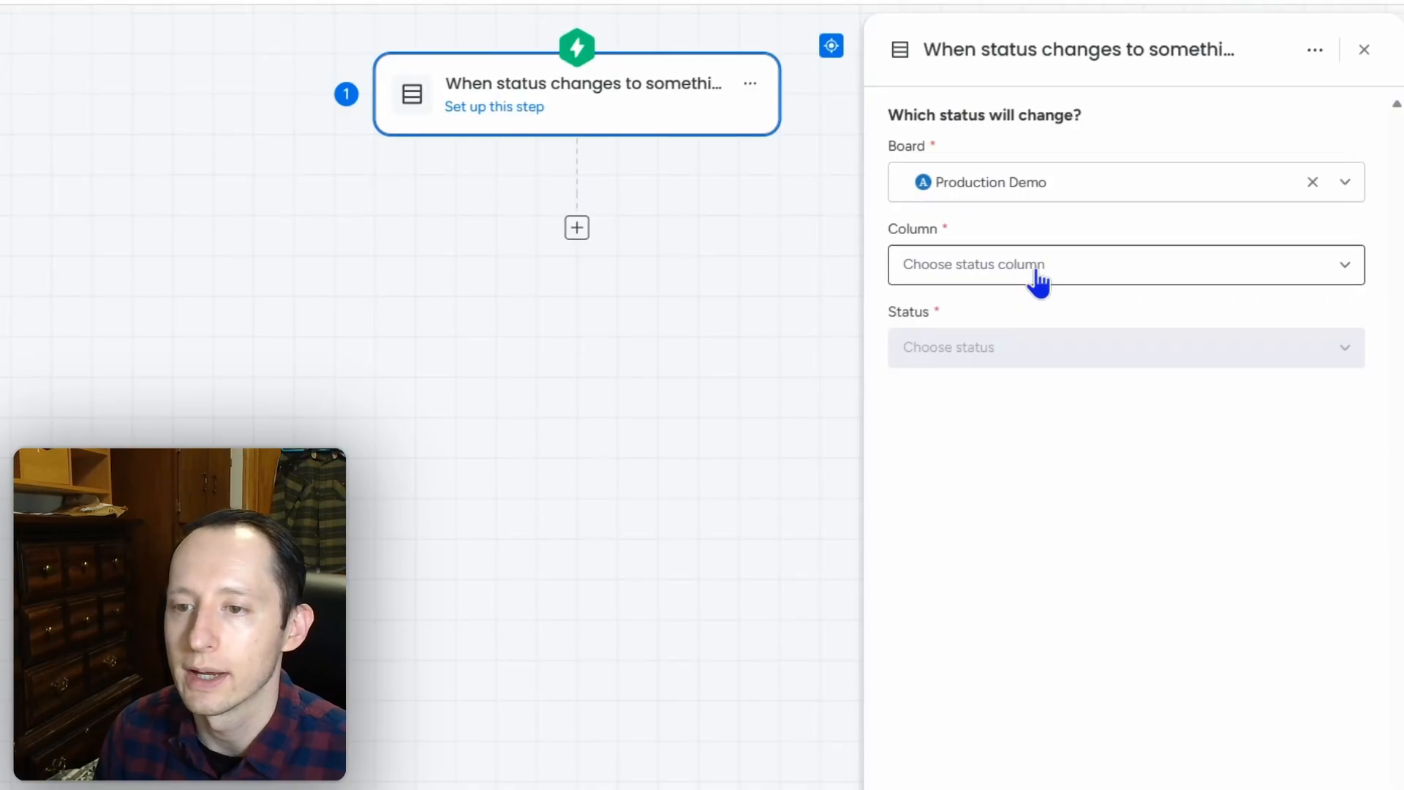
{"action": "left_click", "coordinate": [1025, 276]}
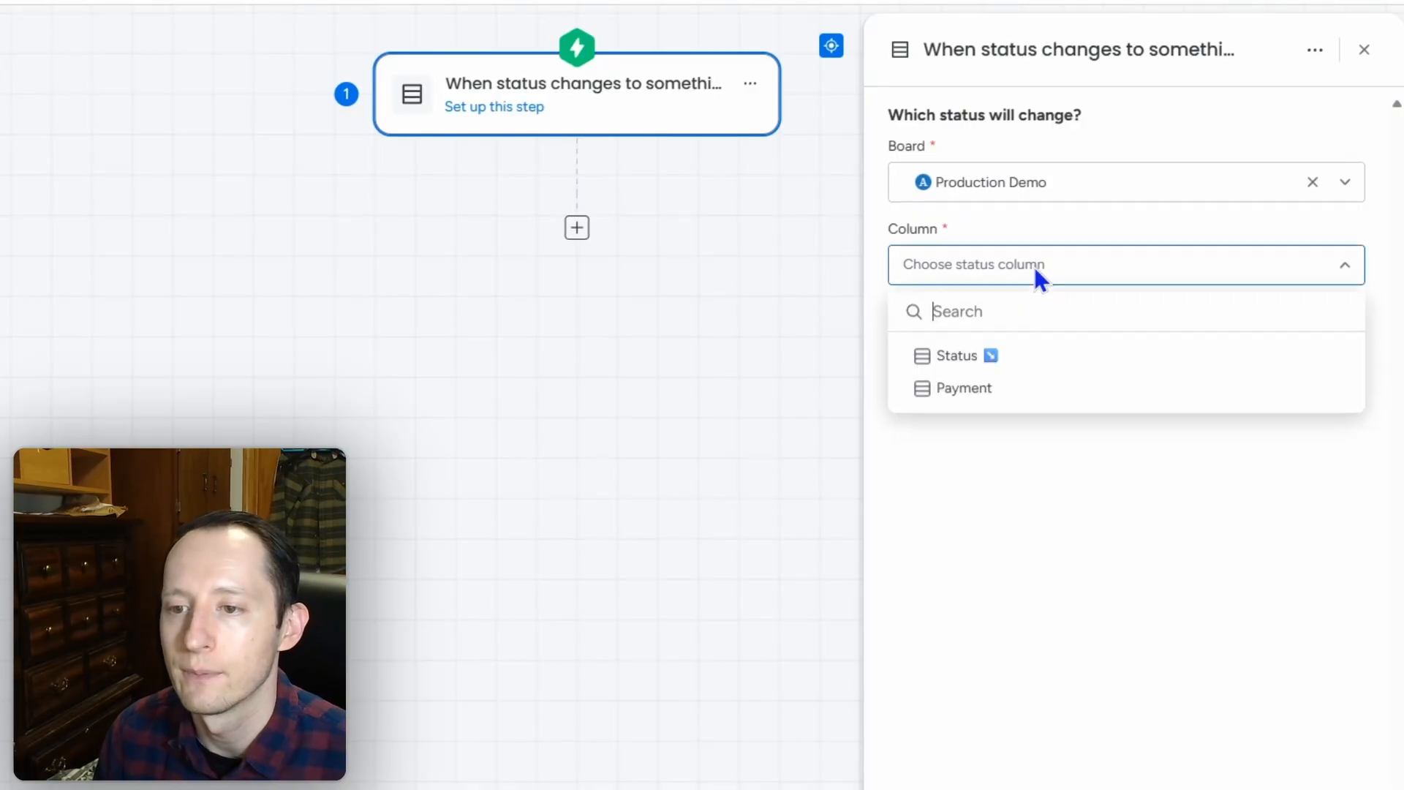
{"action": "left_click", "coordinate": [1074, 391]}
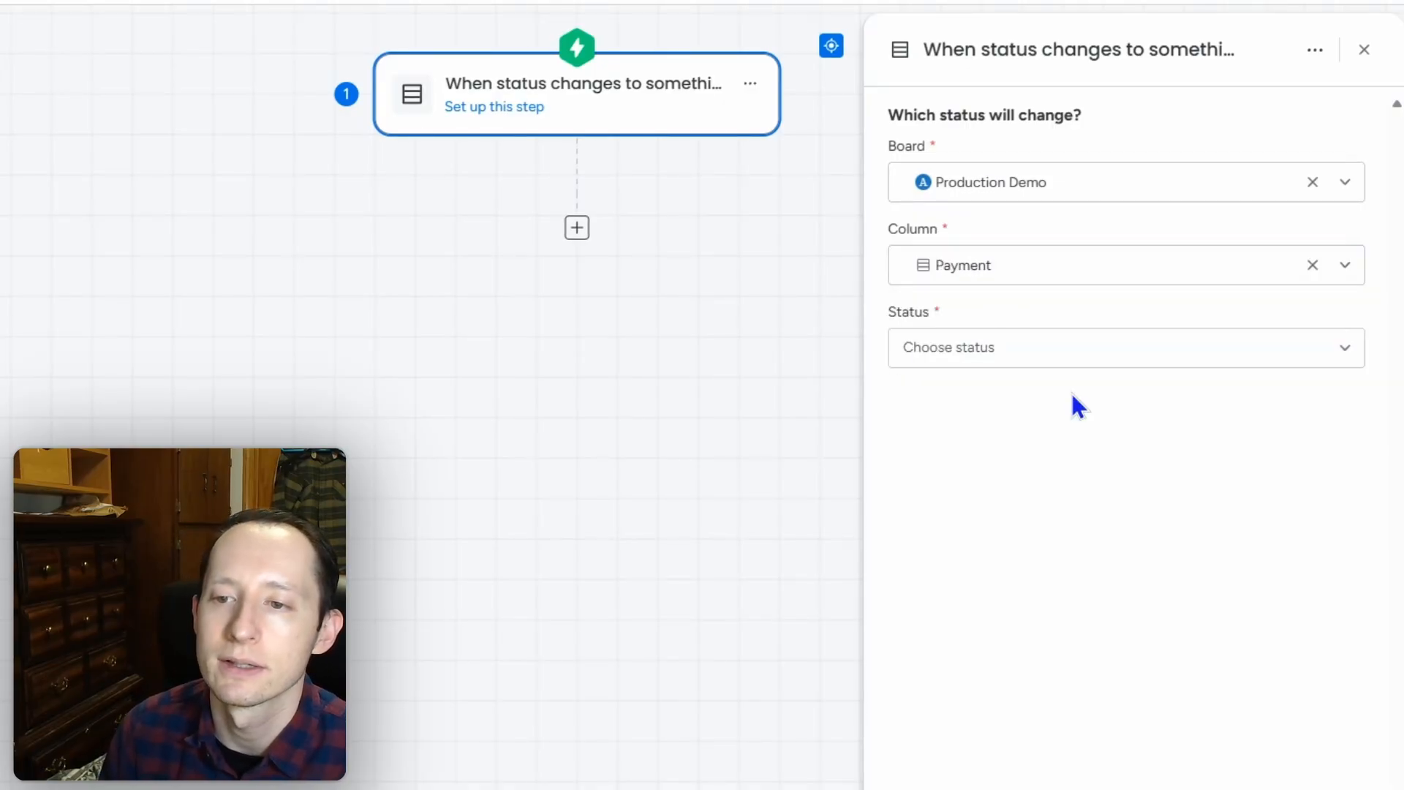
{"action": "left_click", "coordinate": [1087, 359]}
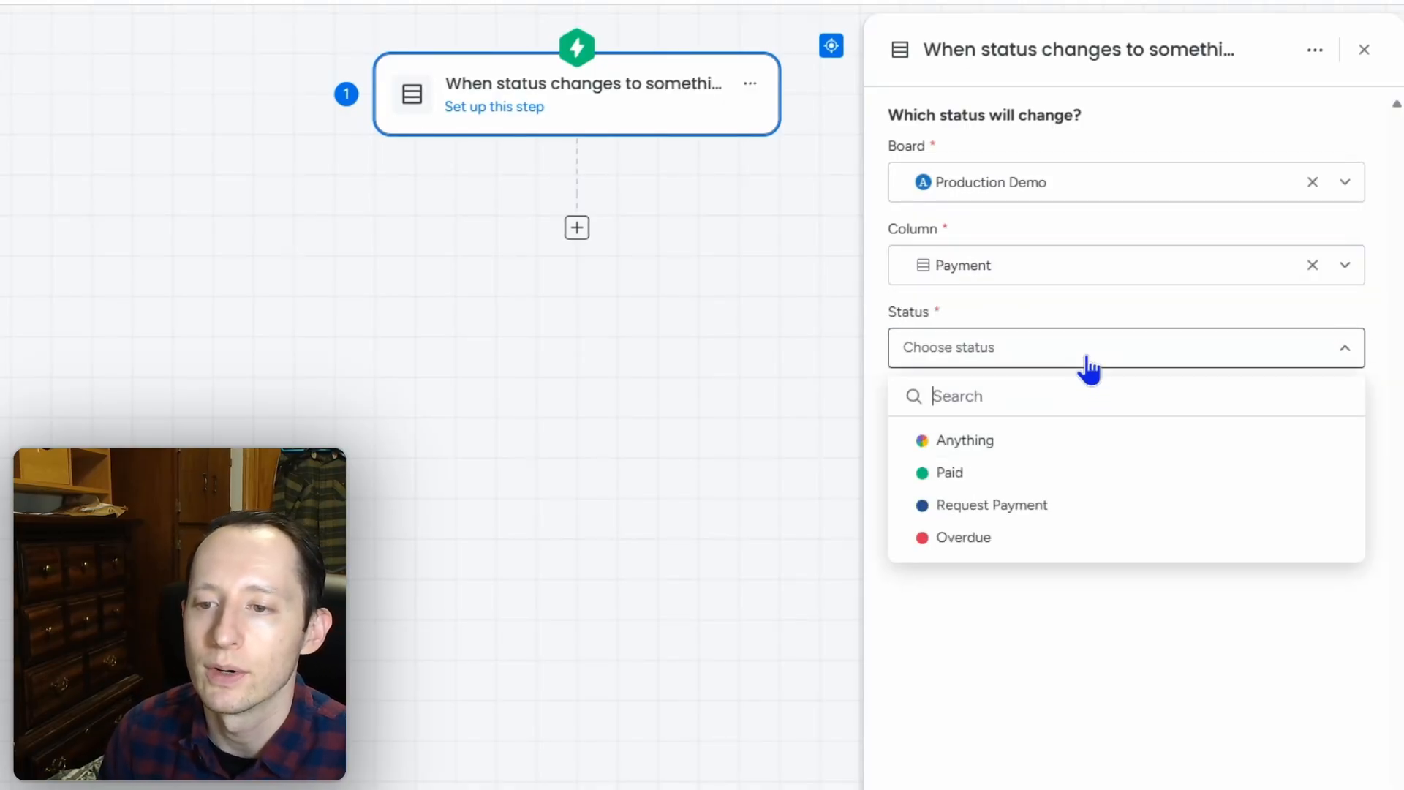
{"action": "left_click", "coordinate": [1095, 509]}
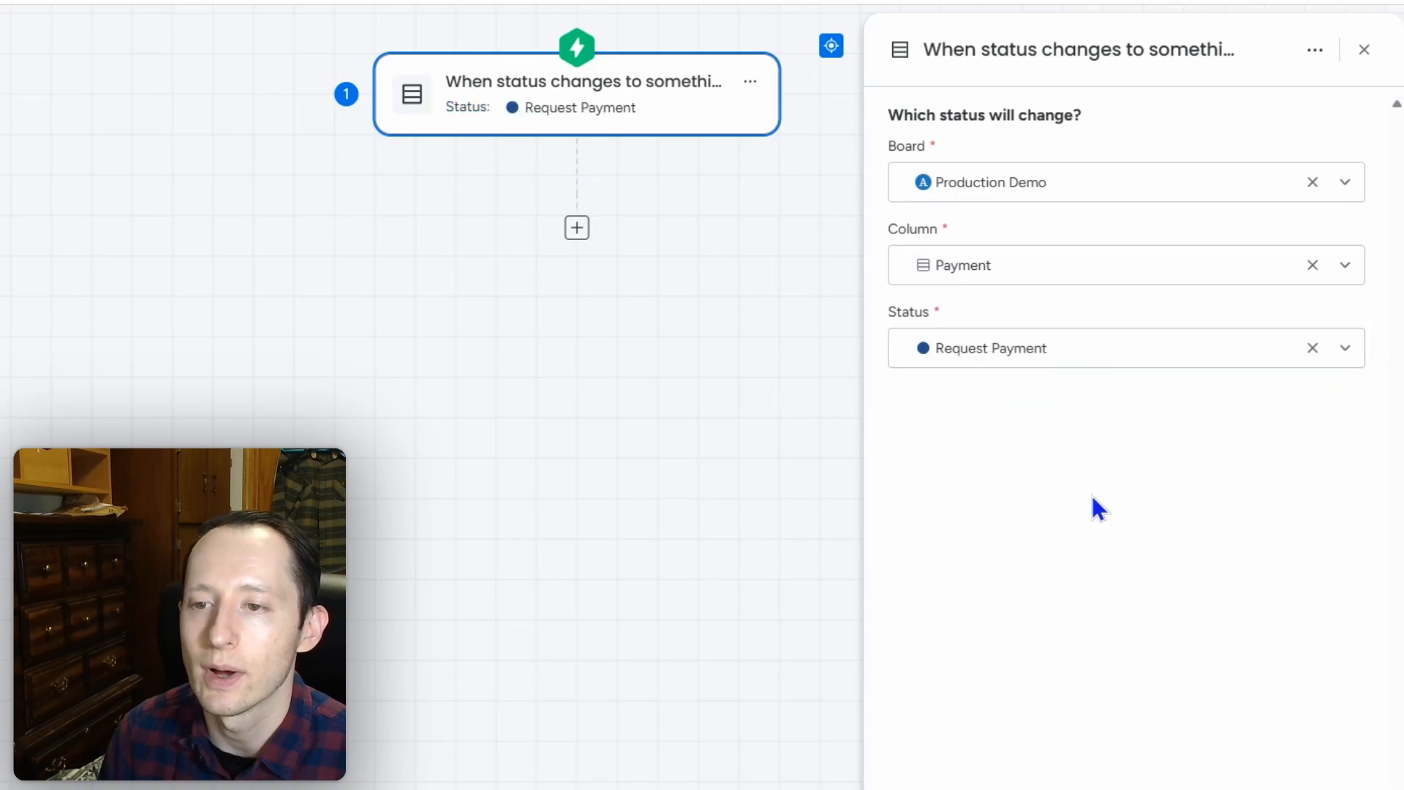
Step: Add a Create item action after the trigger, targeting the Vendor Payments group of the Finance board
{"action": "left_click", "coordinate": [577, 228]}
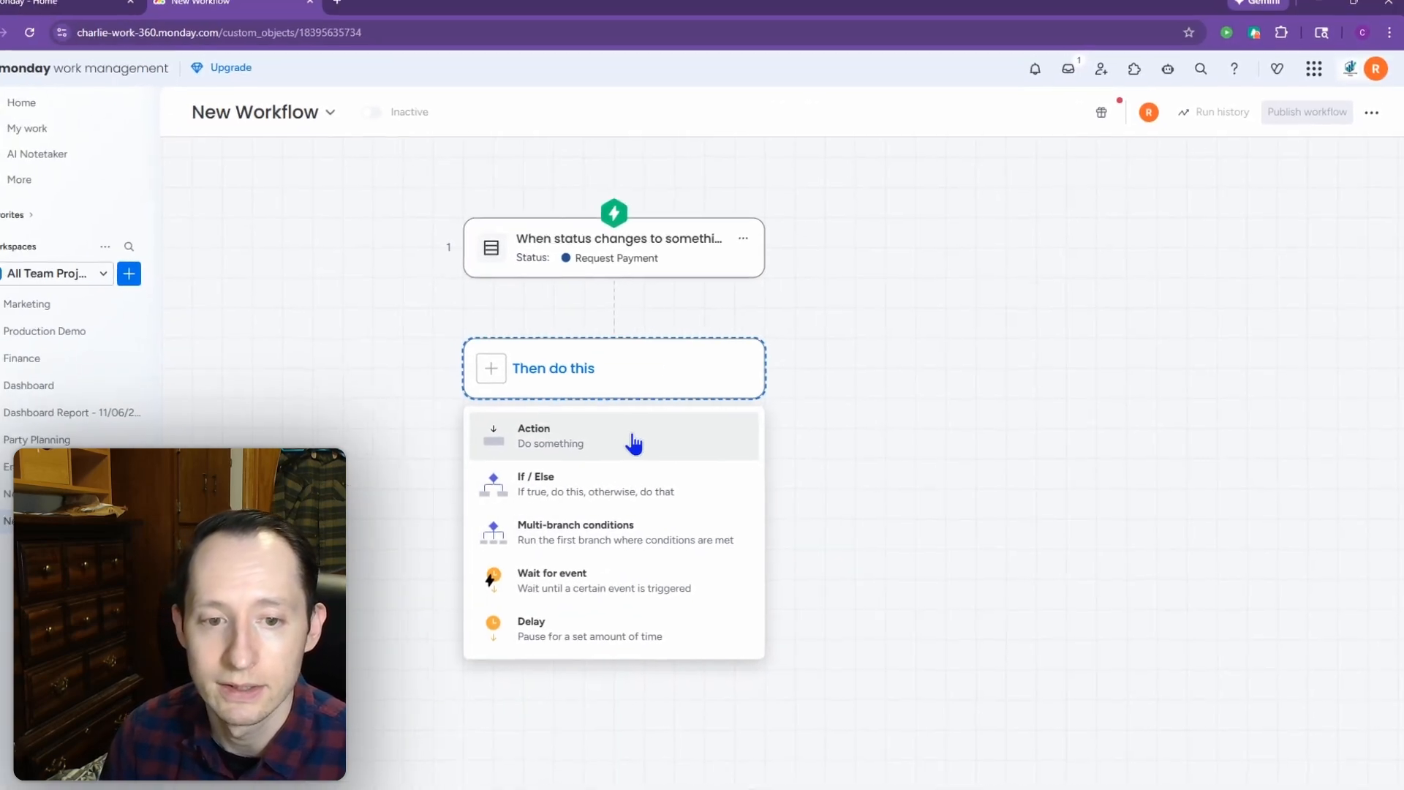
{"action": "left_click", "coordinate": [599, 352]}
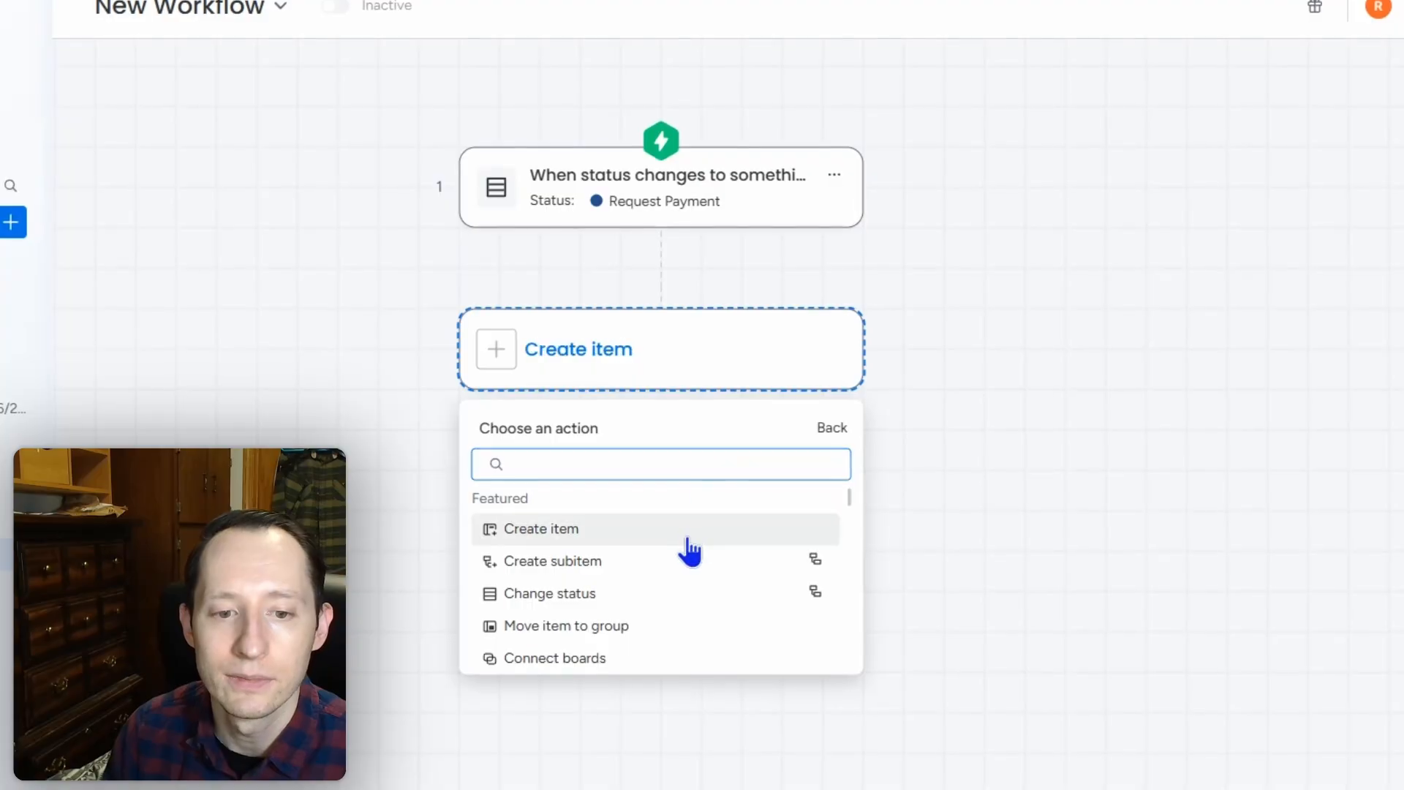
{"action": "left_click", "coordinate": [653, 504]}
{"action": "left_click", "coordinate": [1352, 216]}
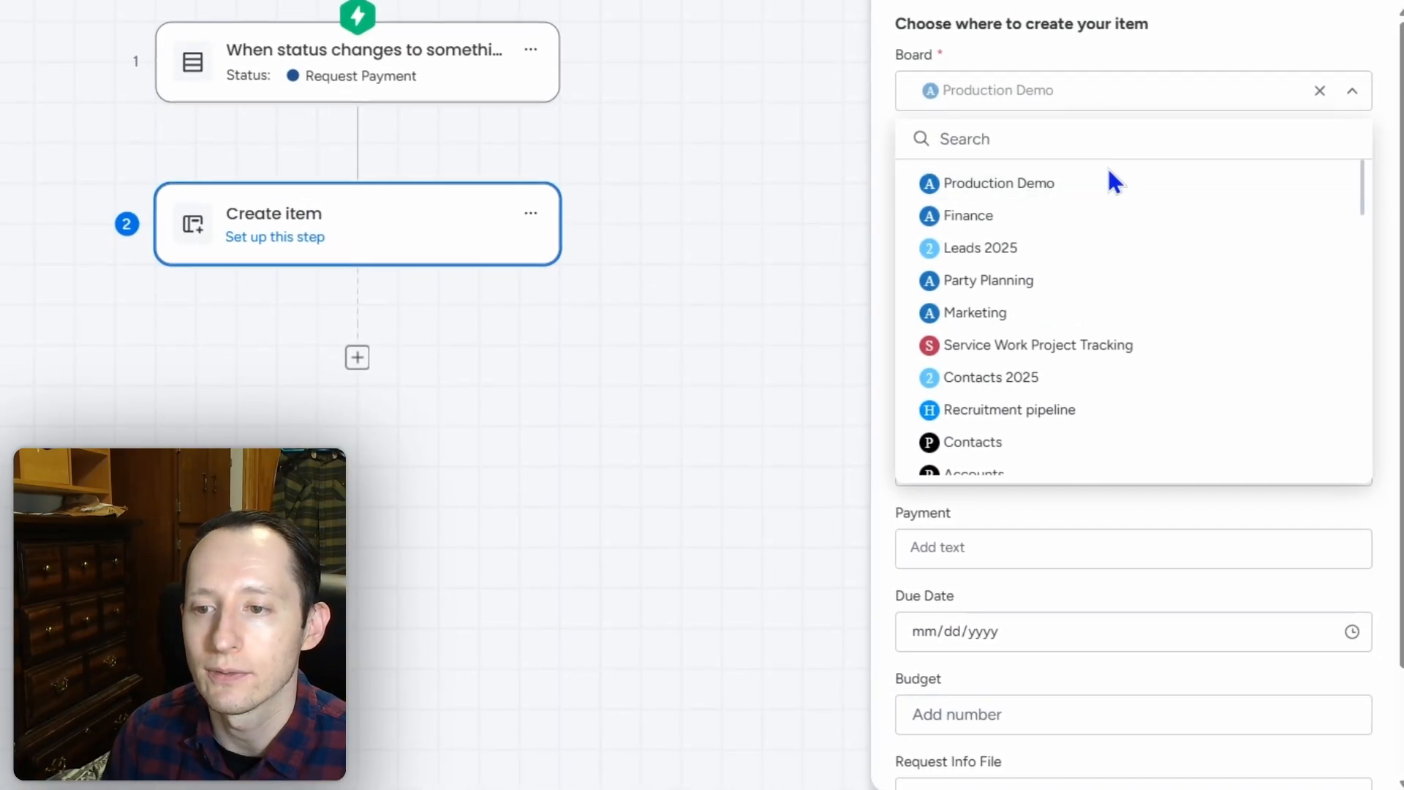
{"action": "left_click", "coordinate": [1095, 216]}
{"action": "left_click", "coordinate": [1097, 189]}
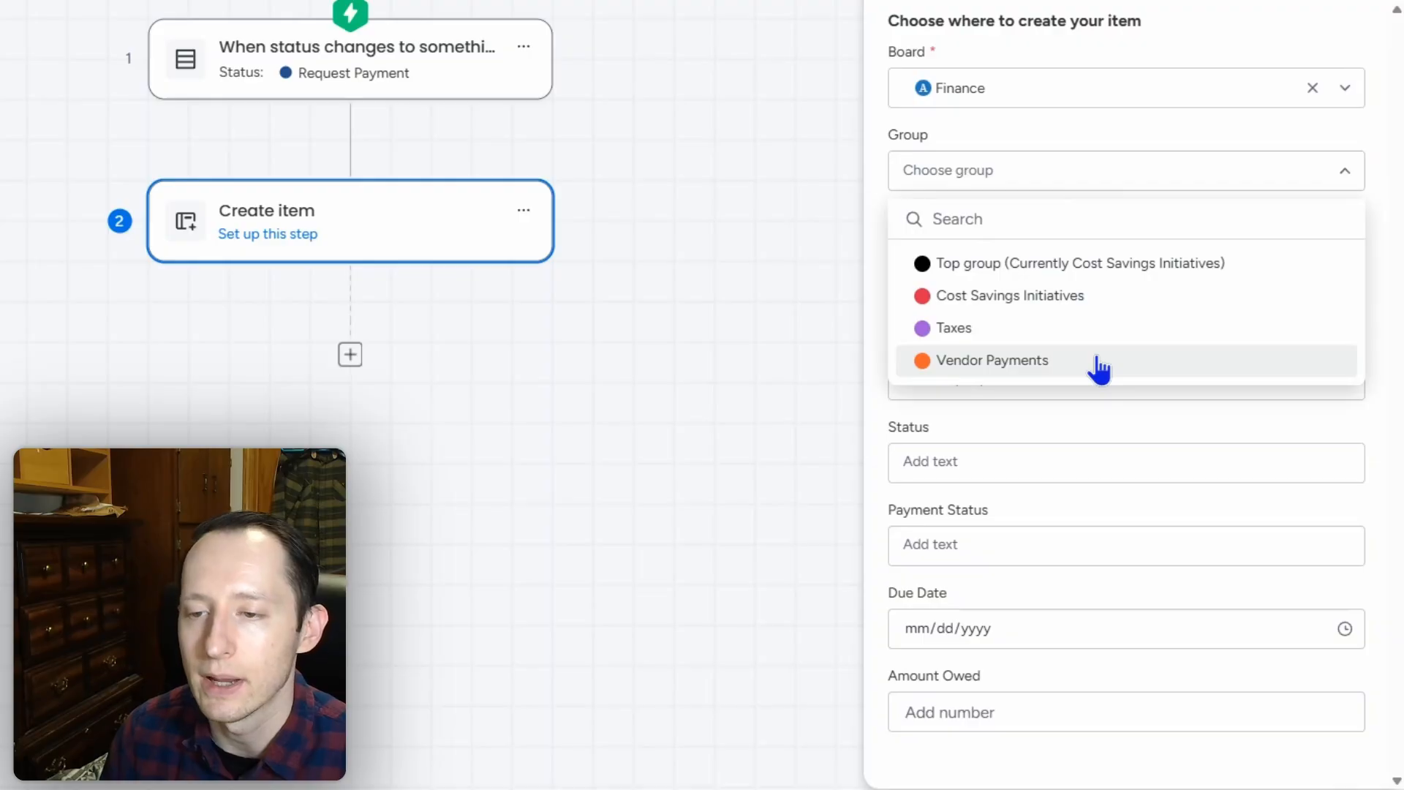
{"action": "left_click", "coordinate": [1099, 369]}
Step: Use the Item ID from step 1 as the created item's name and assign a team member as its person
{"action": "left_click", "coordinate": [1070, 290]}
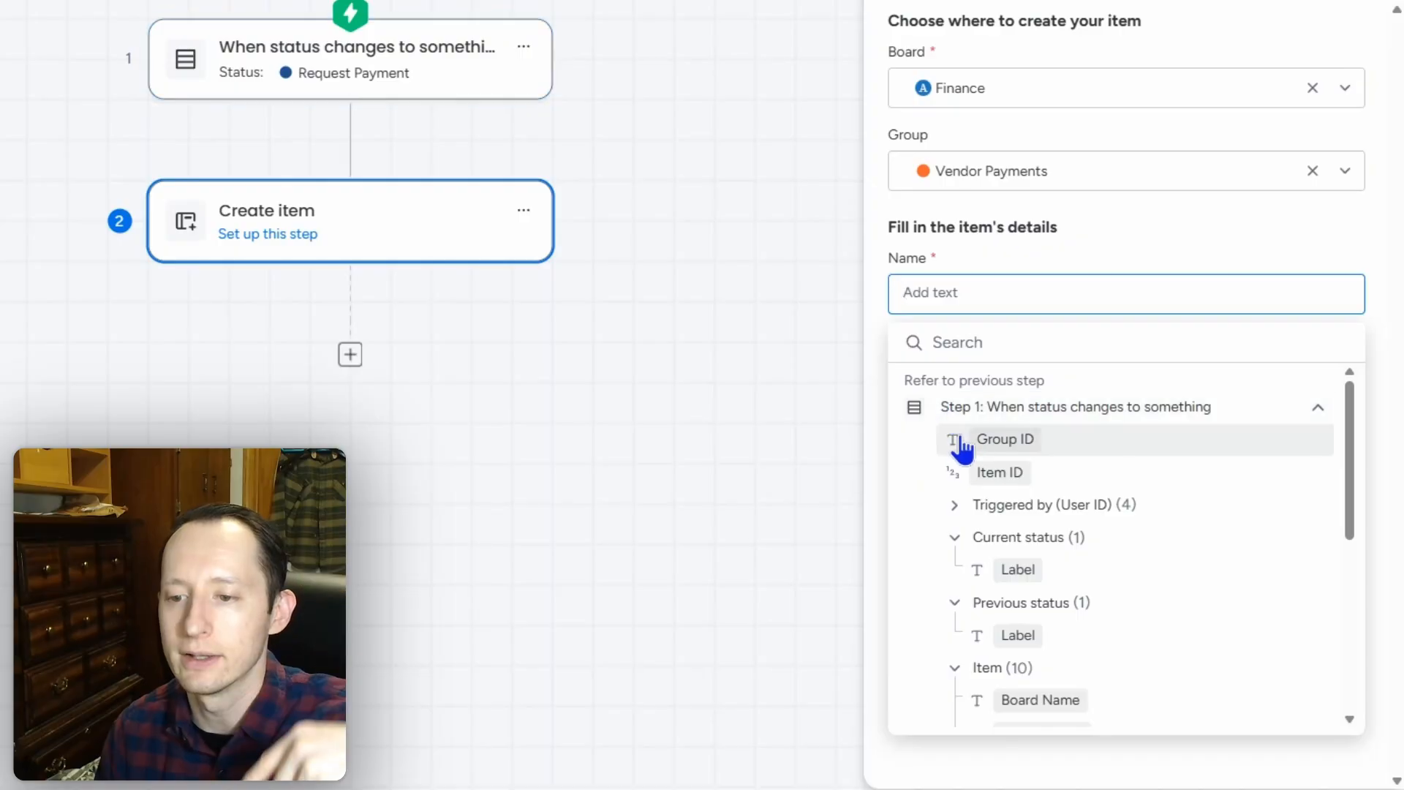
{"action": "left_click", "coordinate": [1005, 475]}
{"action": "left_click", "coordinate": [1094, 227]}
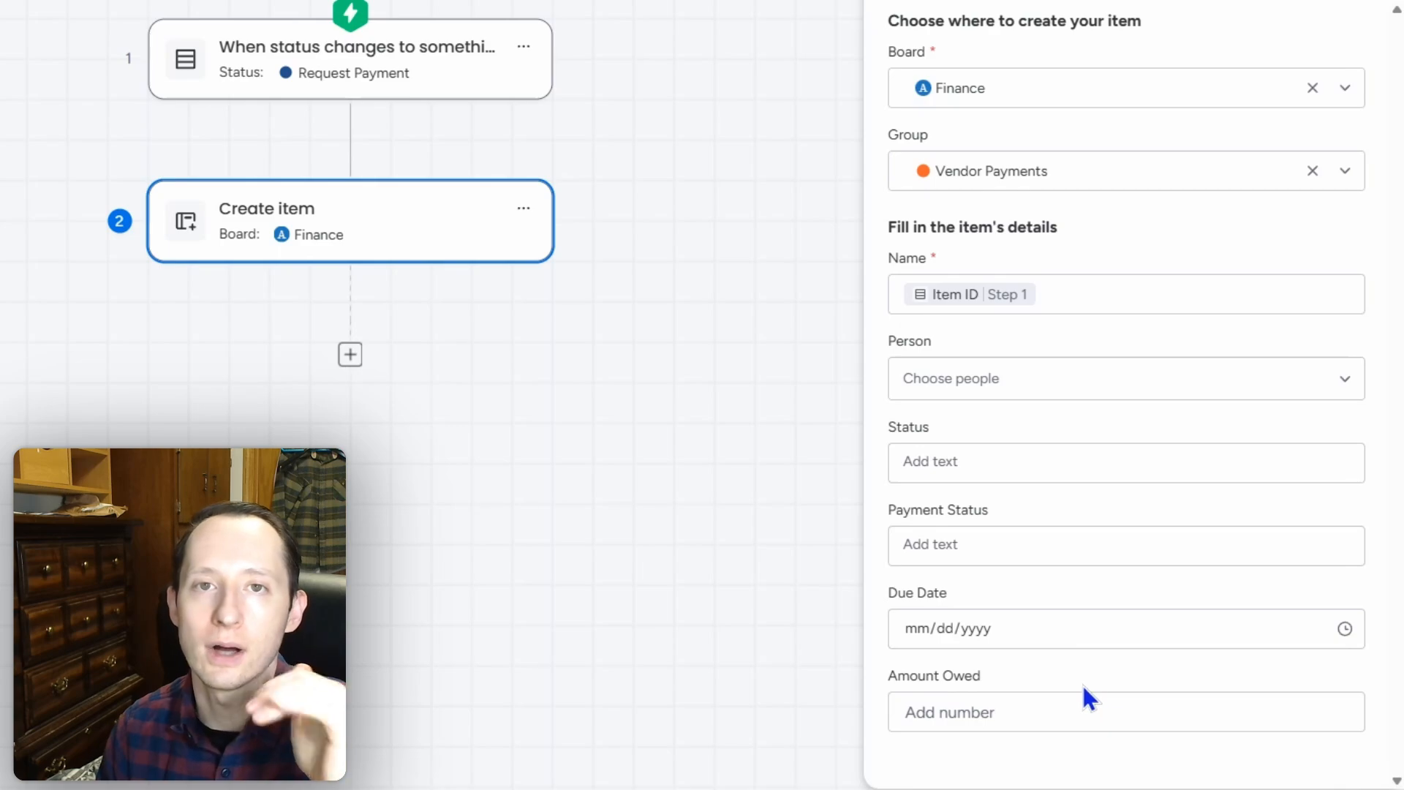
{"action": "left_click", "coordinate": [1057, 397]}
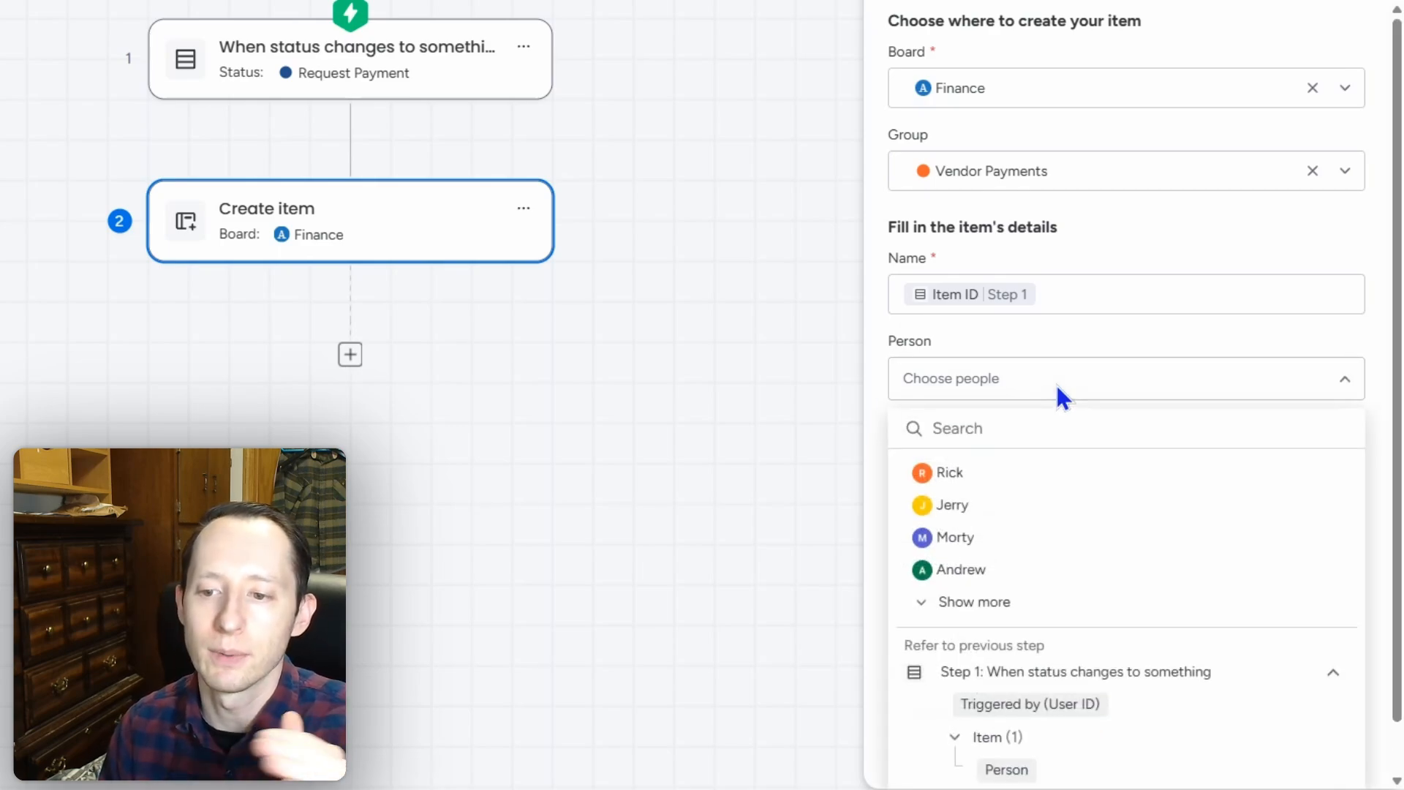
{"action": "left_click", "coordinate": [1052, 474]}
{"action": "left_click", "coordinate": [1068, 322]}
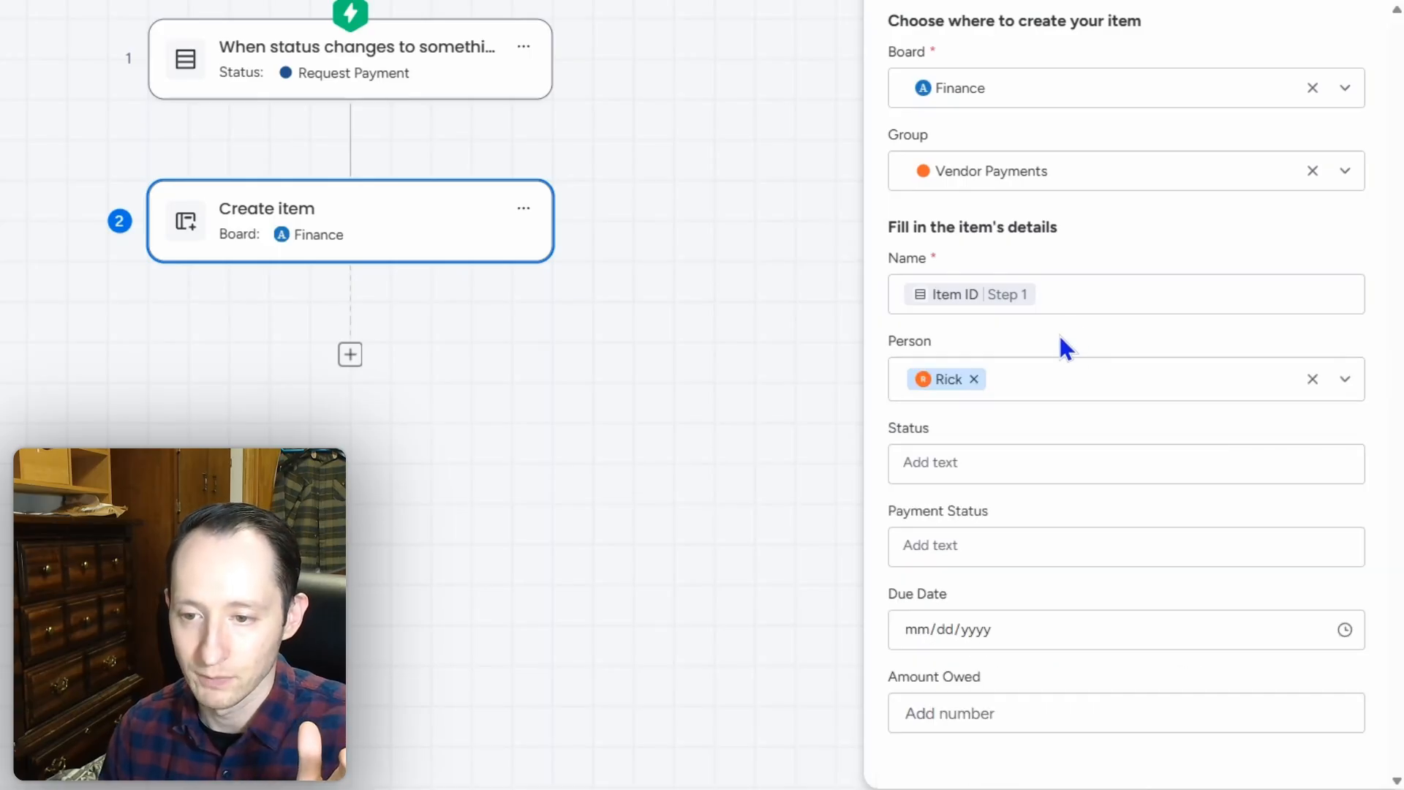
Step: Set the created item's Status to Working on it and its Payment Status to Payment Requested
{"action": "left_click", "coordinate": [1056, 476]}
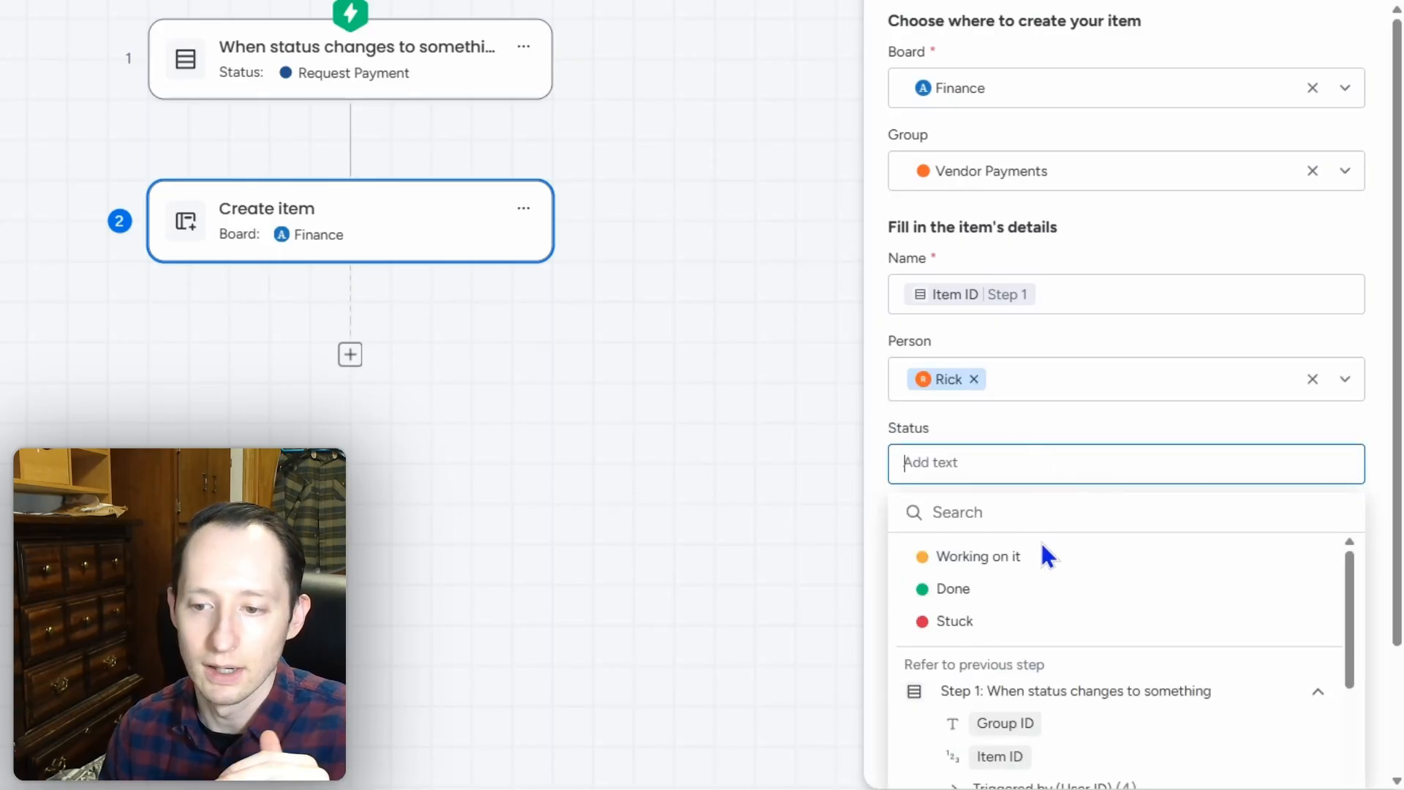
{"action": "left_click", "coordinate": [1045, 556]}
{"action": "left_click", "coordinate": [1116, 274]}
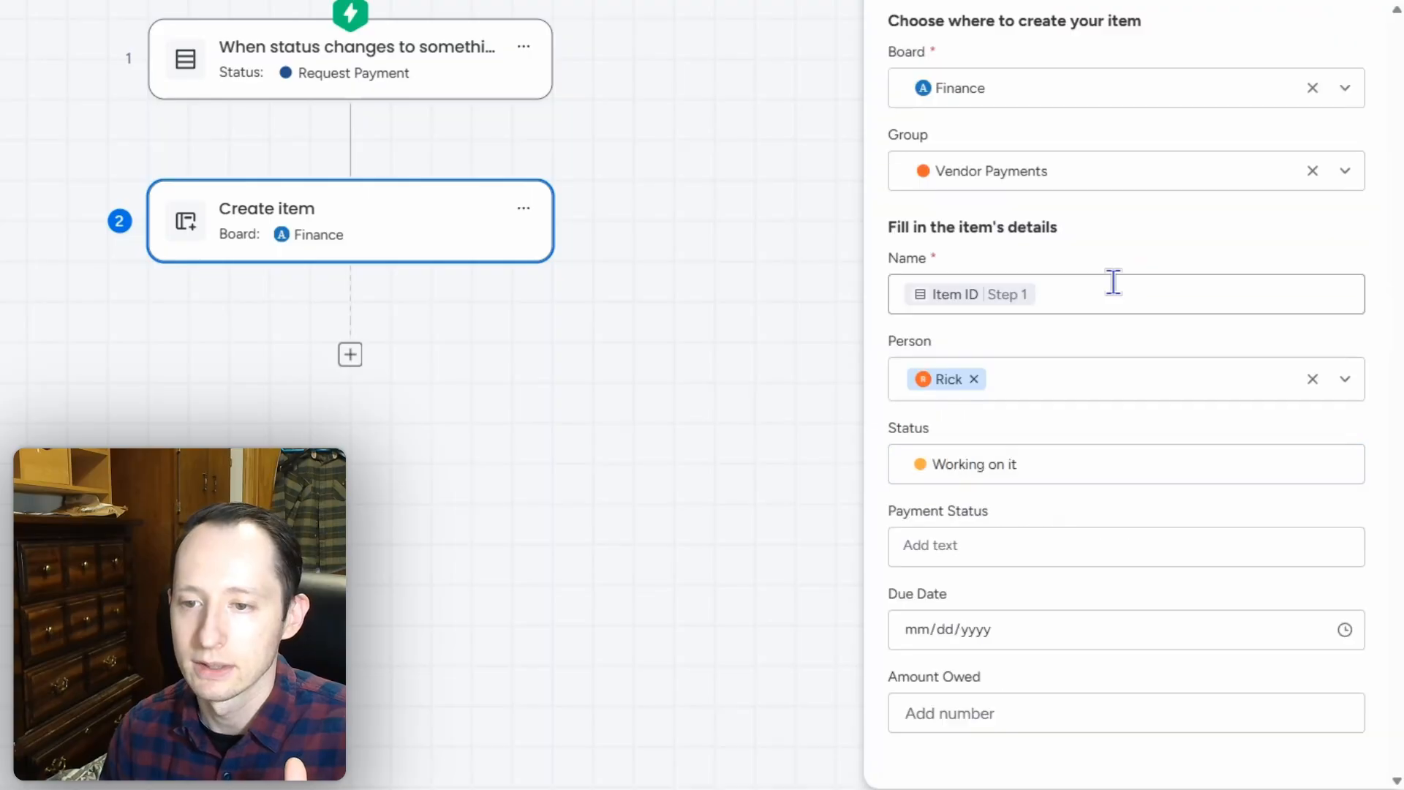
{"action": "left_click", "coordinate": [1111, 547]}
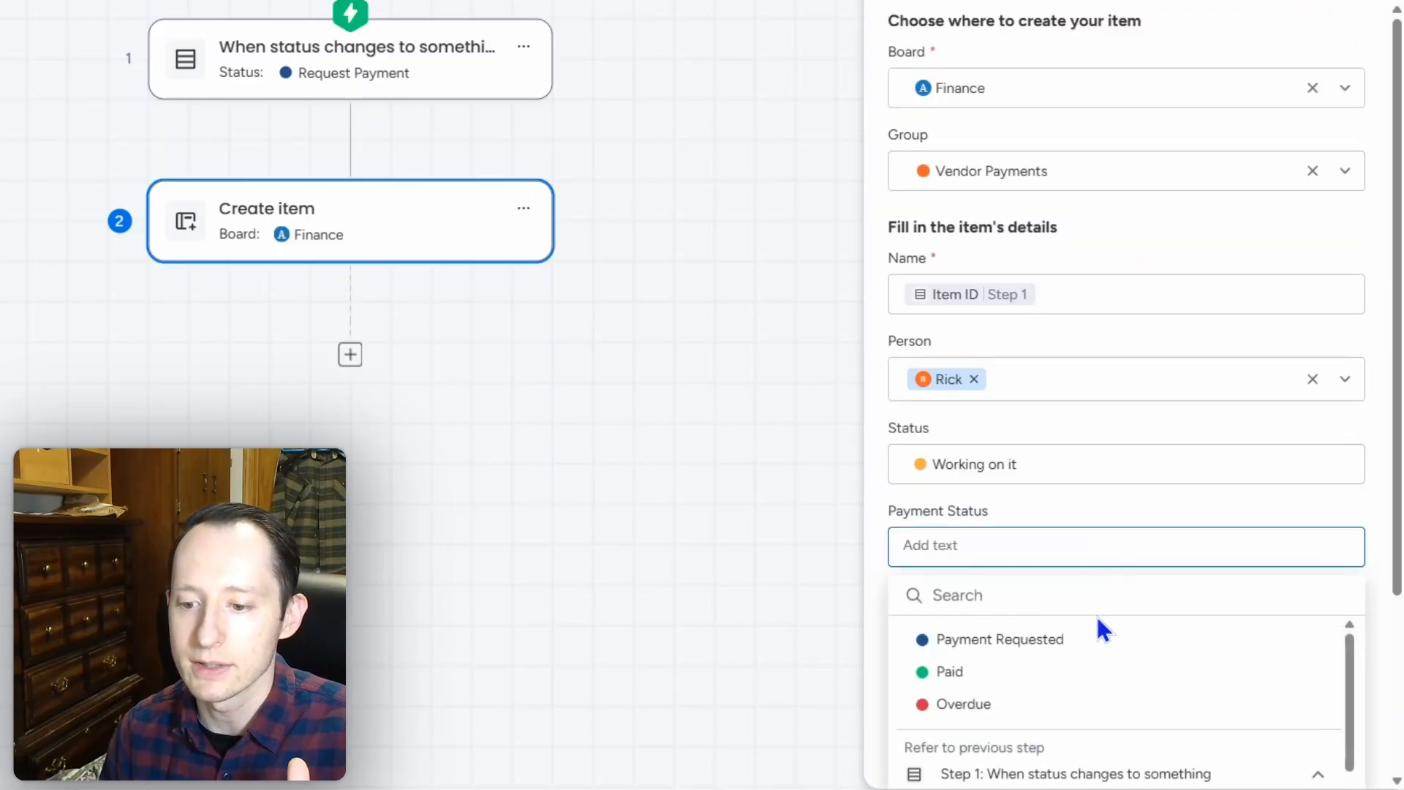
{"action": "scroll", "coordinate": [1053, 476], "scroll_direction": "down", "scroll_amount": 2}
{"action": "scroll", "coordinate": [1066, 511], "scroll_direction": "up", "scroll_amount": 2}
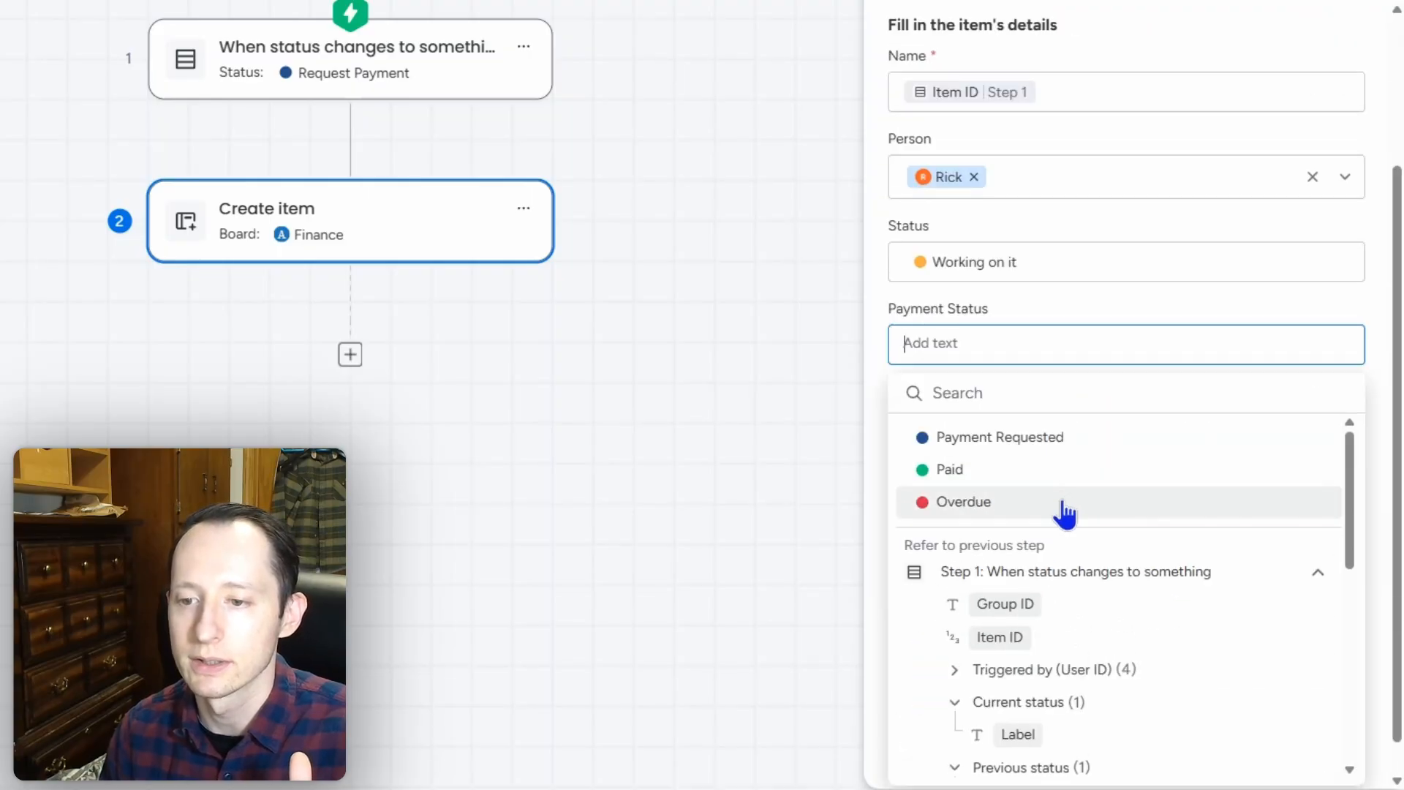
{"action": "left_click", "coordinate": [1065, 438]}
{"action": "left_click", "coordinate": [1086, 247]}
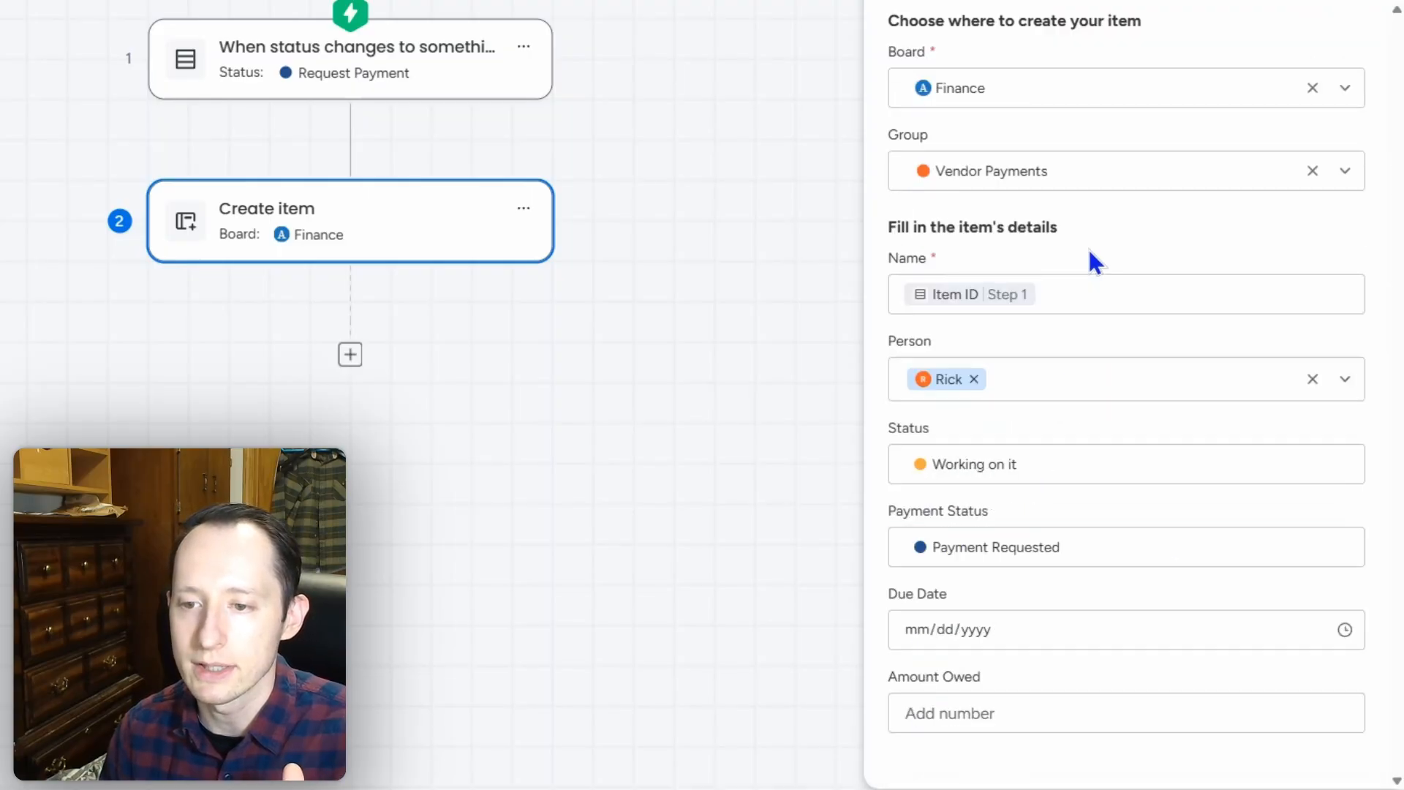
Step: Fill the created item's Due Date from the Due Date of the step 1 item
{"action": "left_click", "coordinate": [1108, 636]}
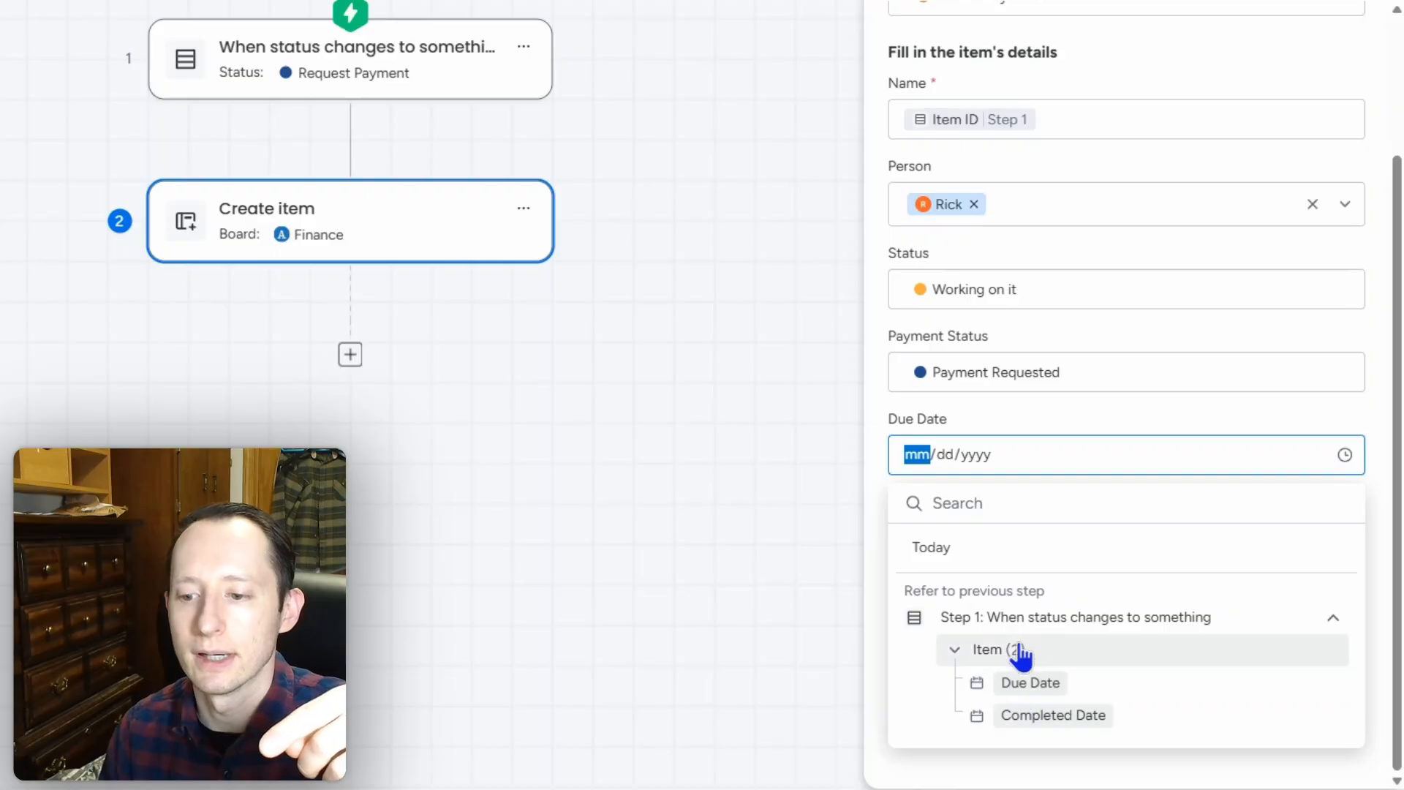
{"action": "left_click", "coordinate": [1029, 683]}
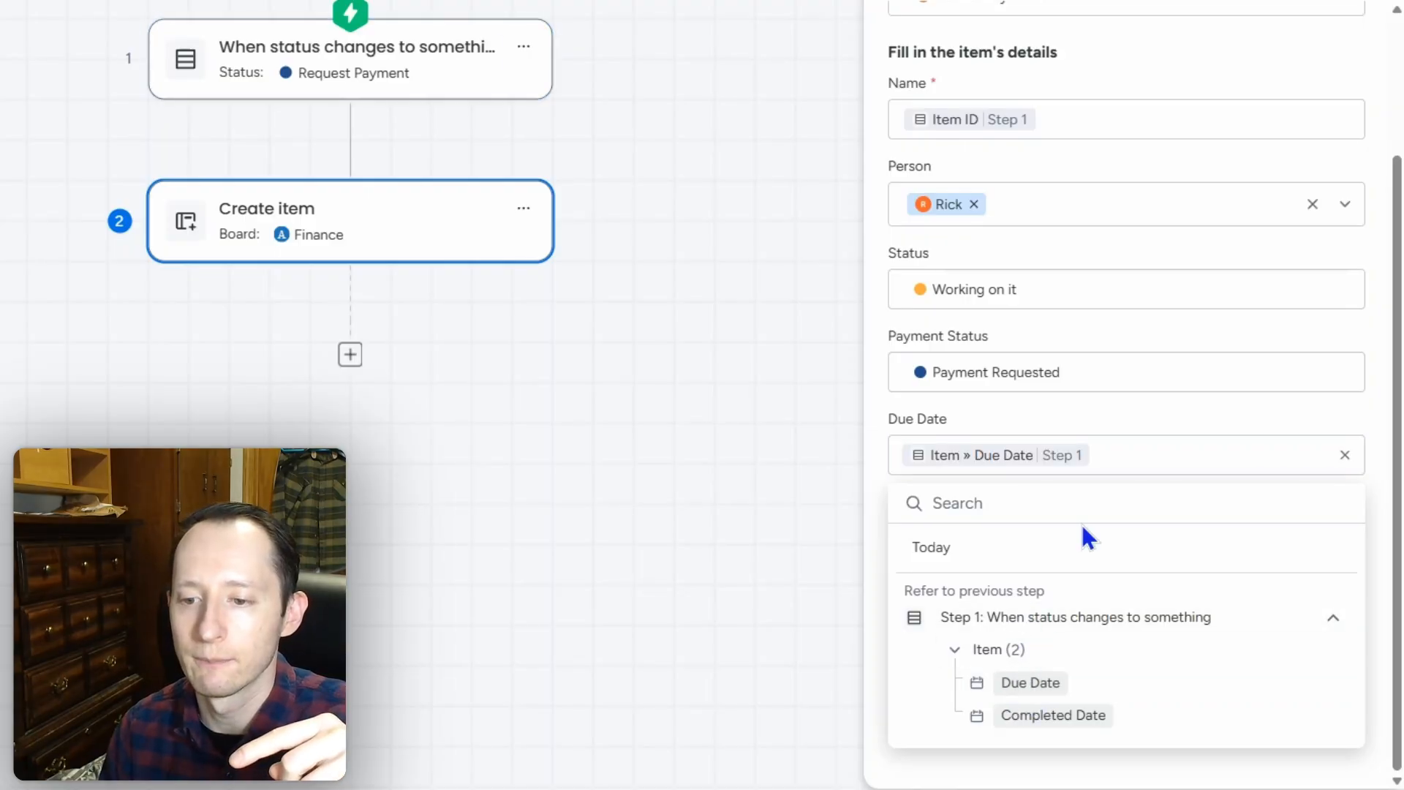
{"action": "left_click", "coordinate": [1134, 421]}
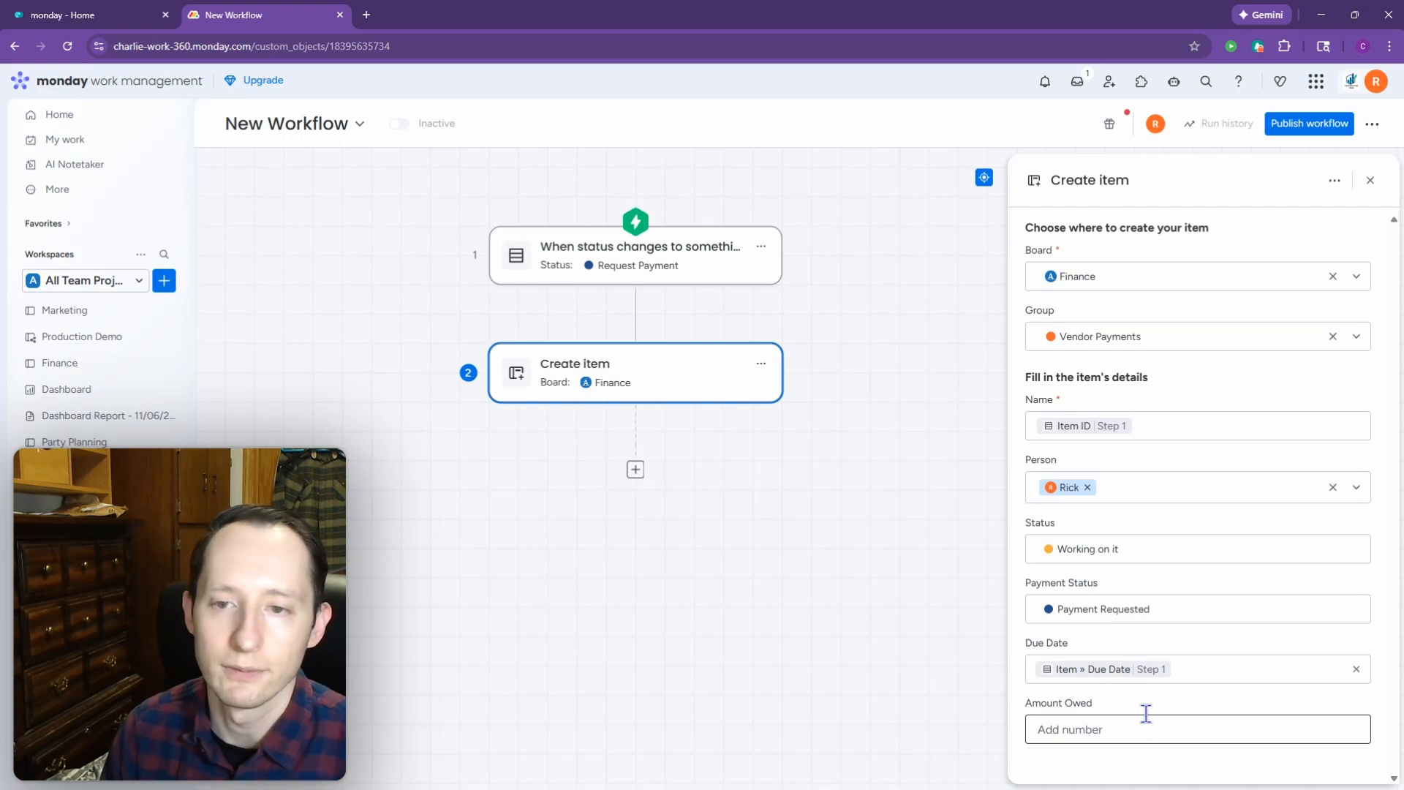
Step: Close the Create item settings, publish the workflow, and go to the Production Demo board
{"action": "left_click", "coordinate": [1370, 181]}
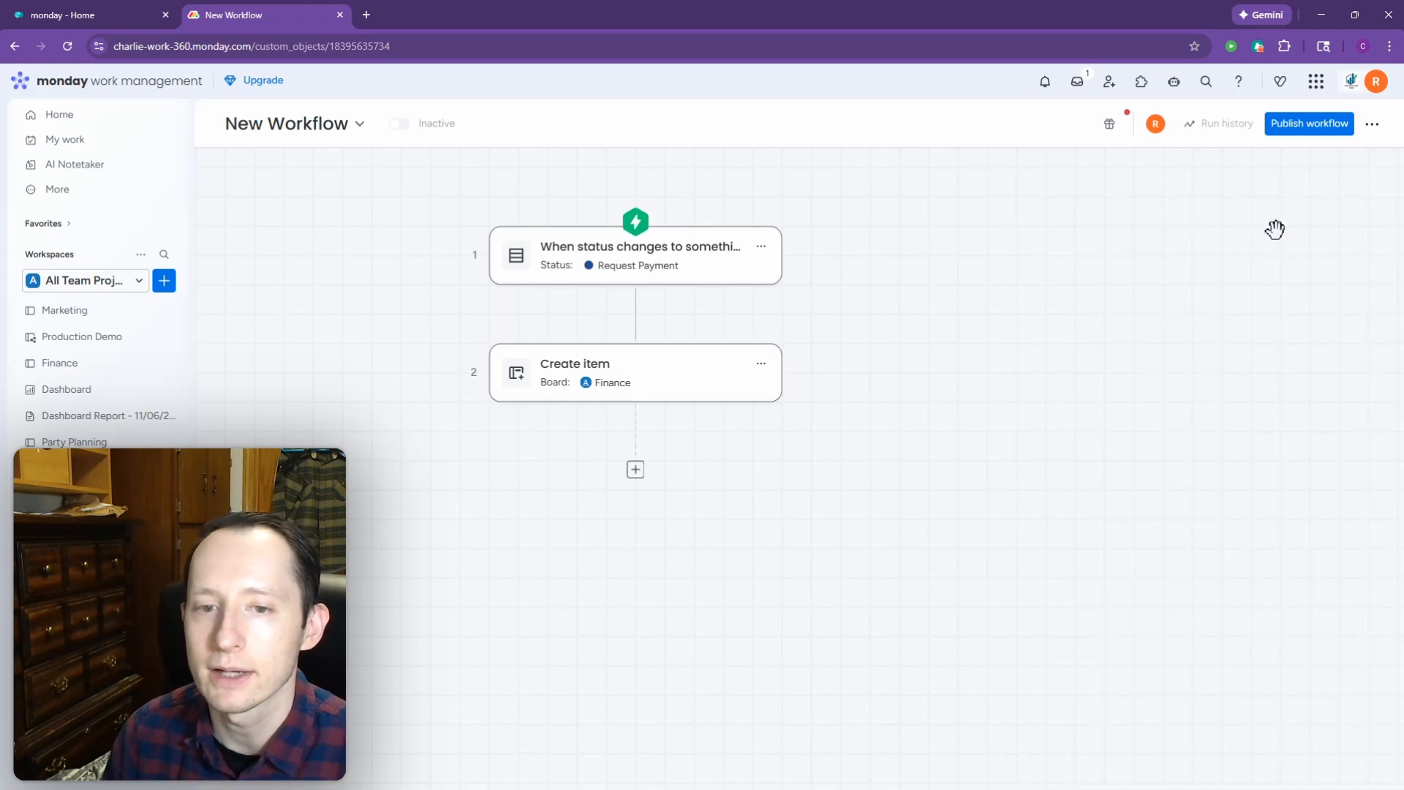
{"action": "left_click", "coordinate": [1296, 126]}
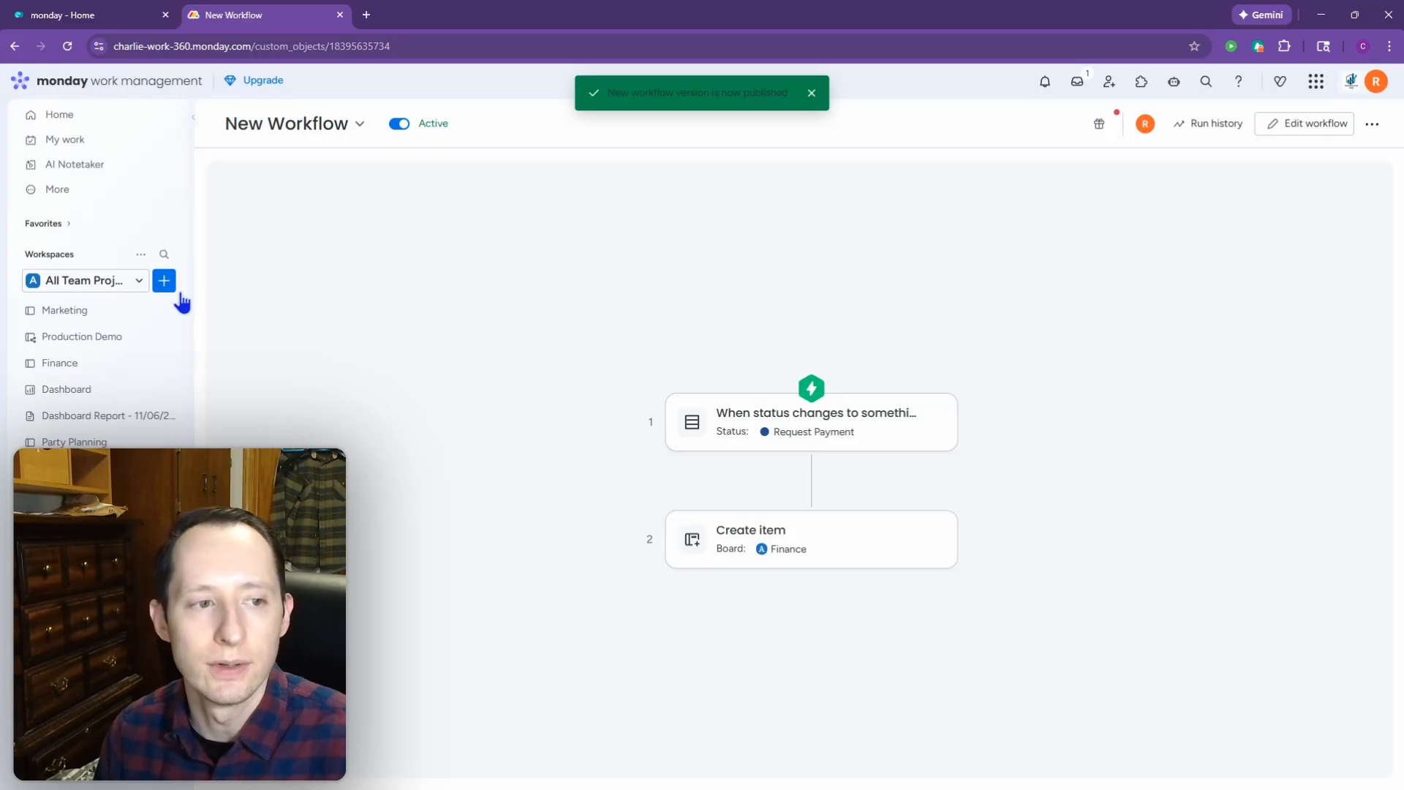
{"action": "left_click", "coordinate": [125, 337]}
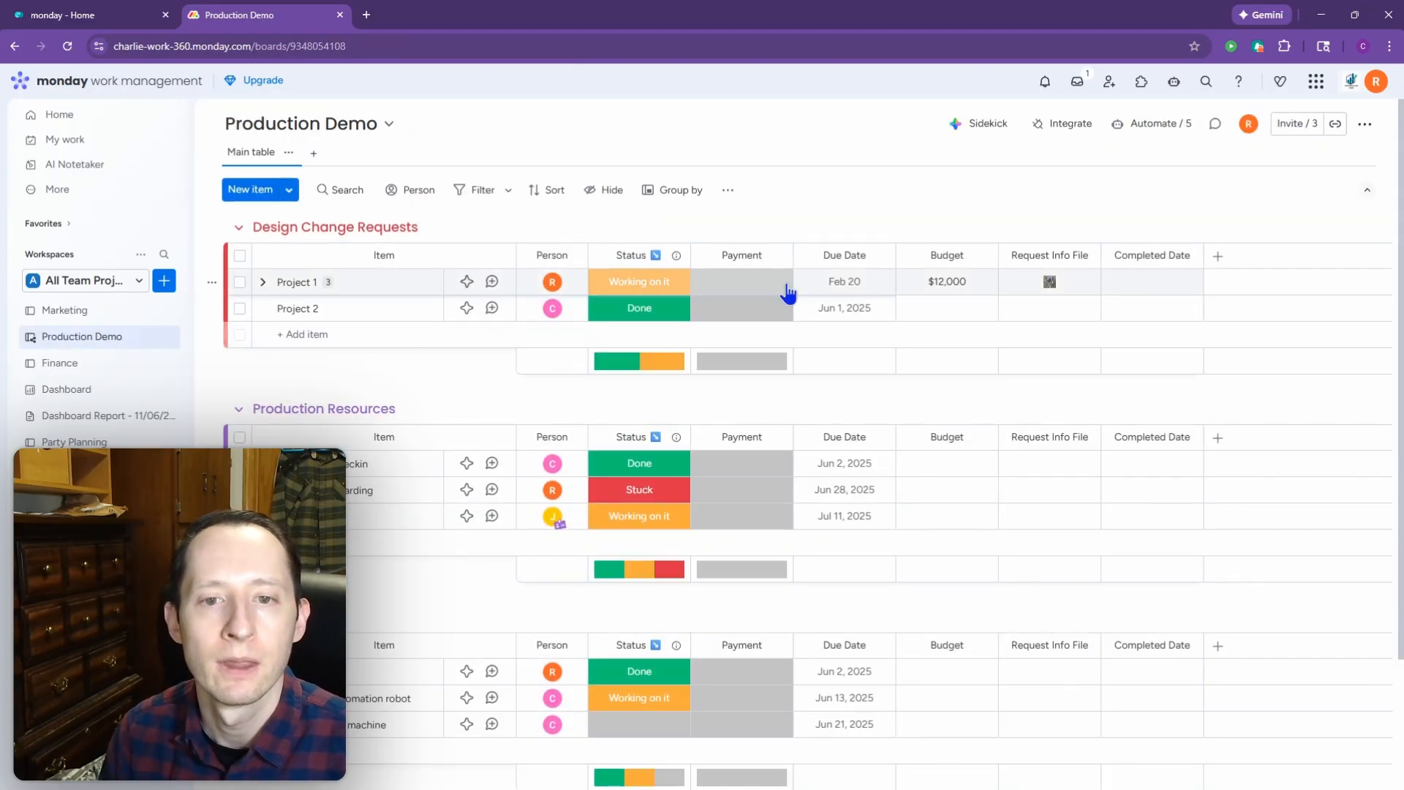
Step: Set Project 1's Payment to Request Payment and open the Finance board to check the item created by the workflow
{"action": "left_click", "coordinate": [754, 283]}
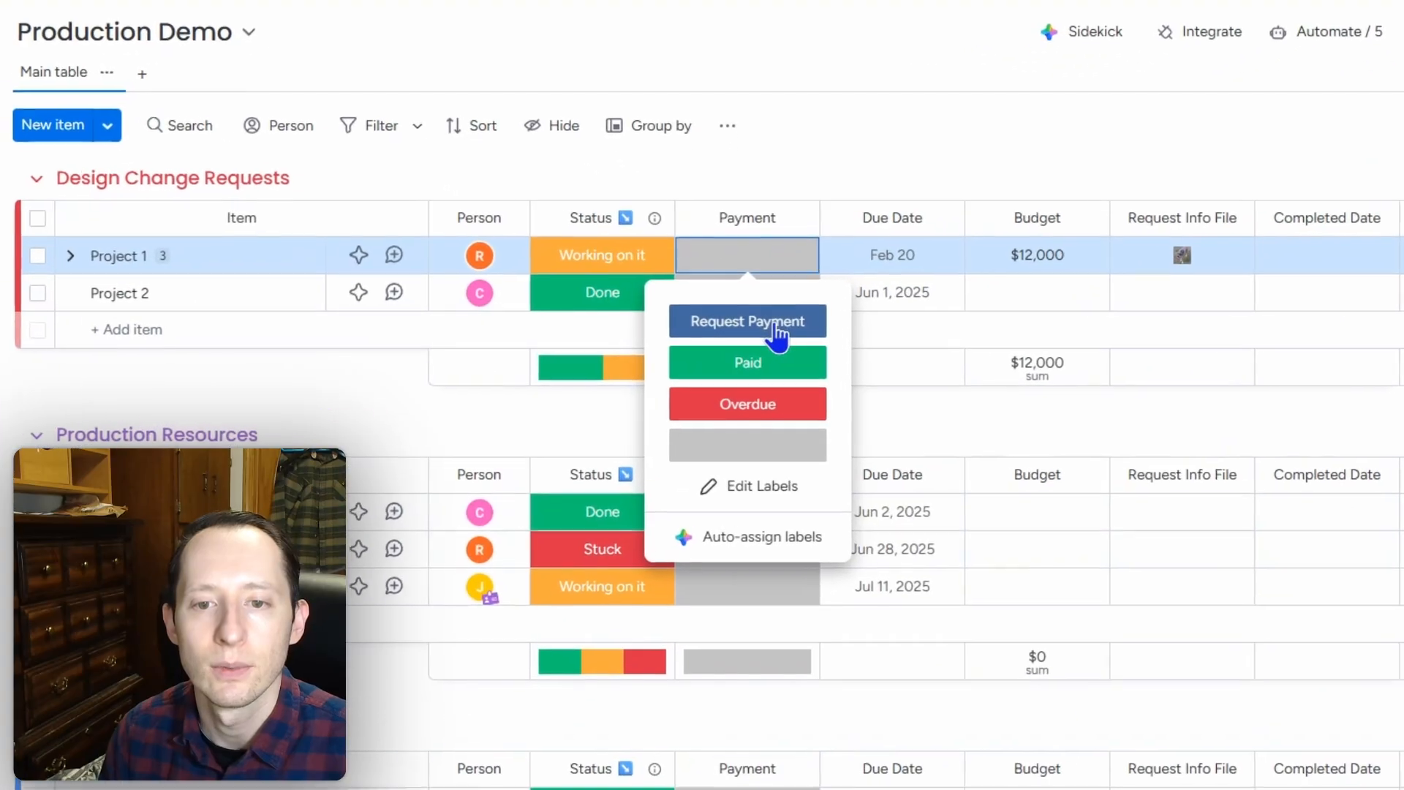
{"action": "left_click", "coordinate": [753, 322]}
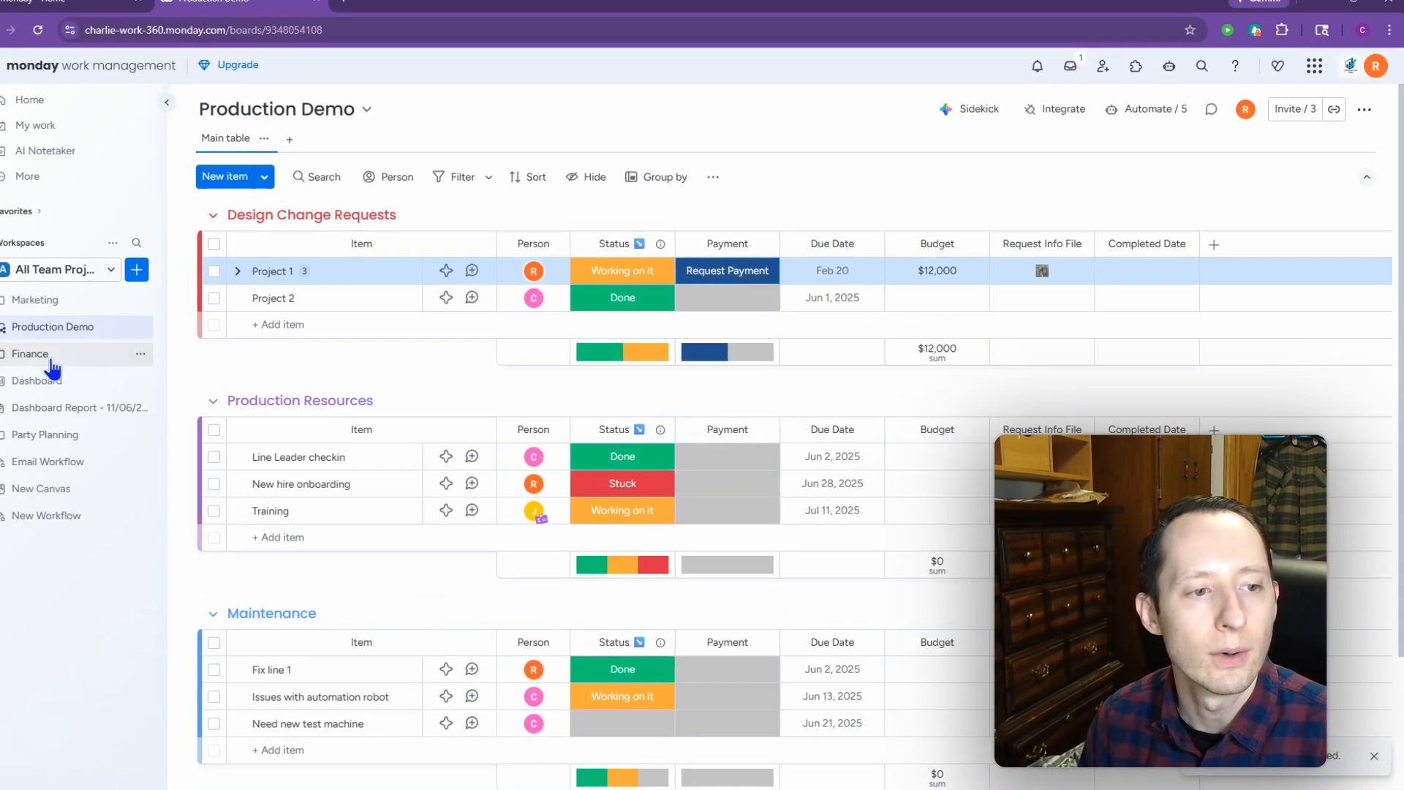
{"action": "left_click", "coordinate": [52, 362]}
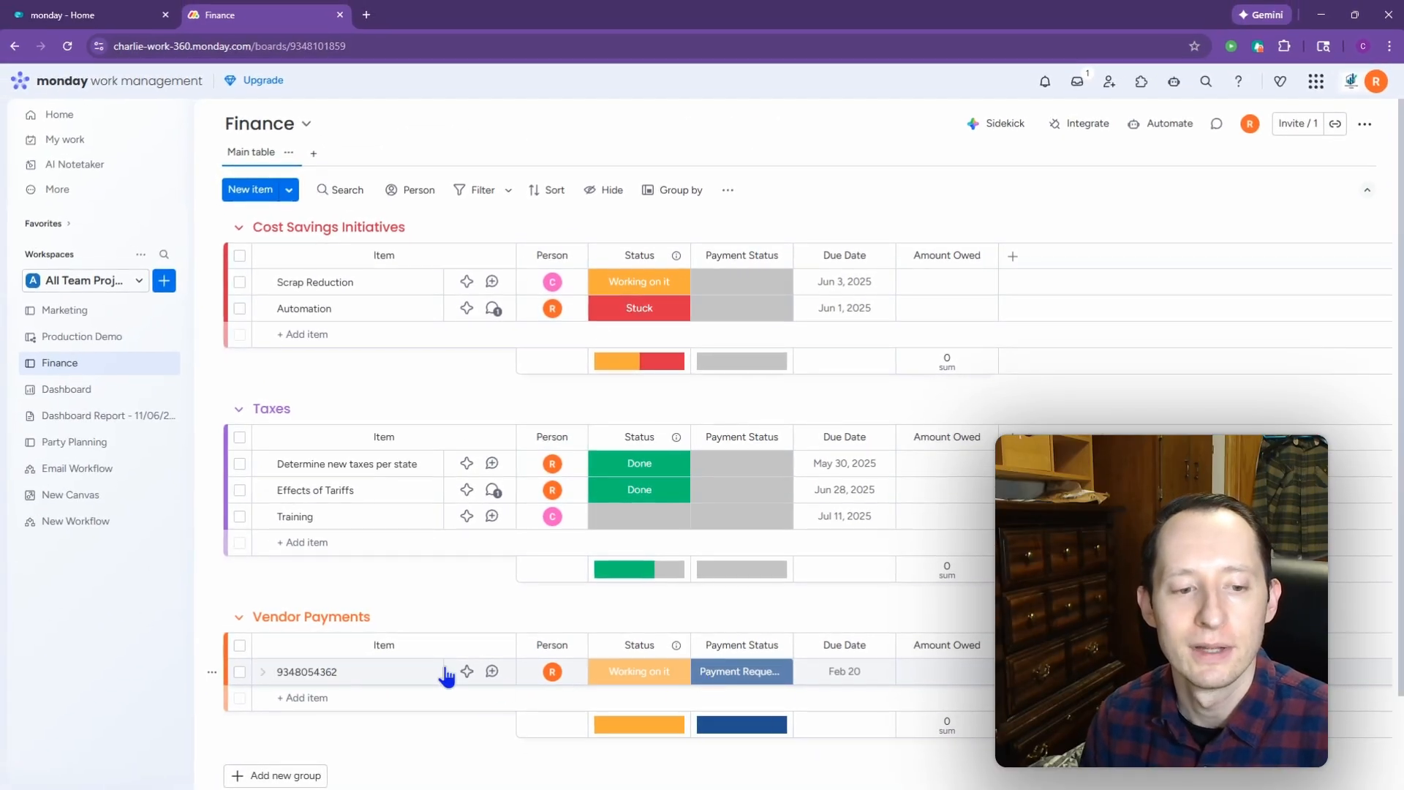
Step: Return to New Workflow, start editing it, and open the settings of its Create item step
{"action": "left_click", "coordinate": [68, 338]}
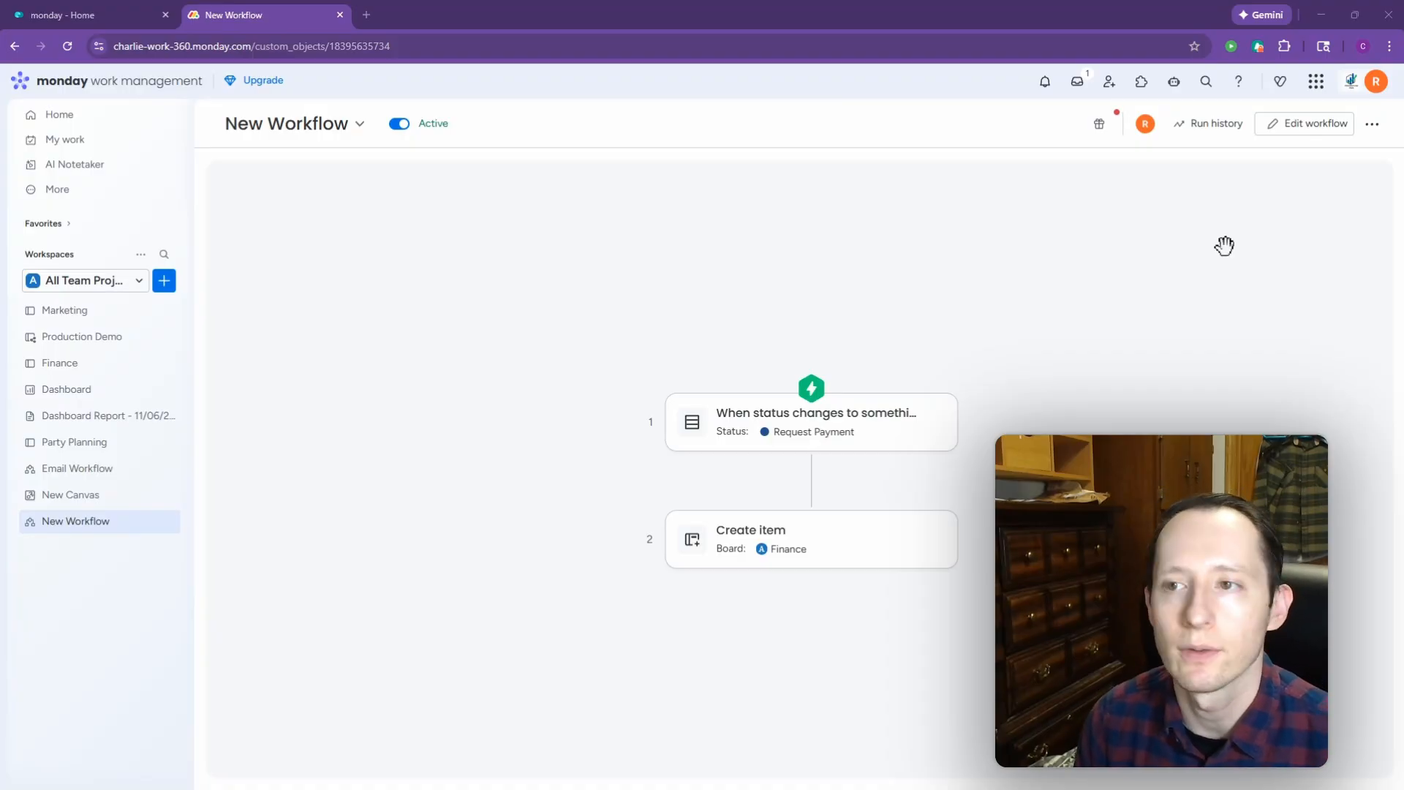
{"action": "left_click", "coordinate": [1309, 124]}
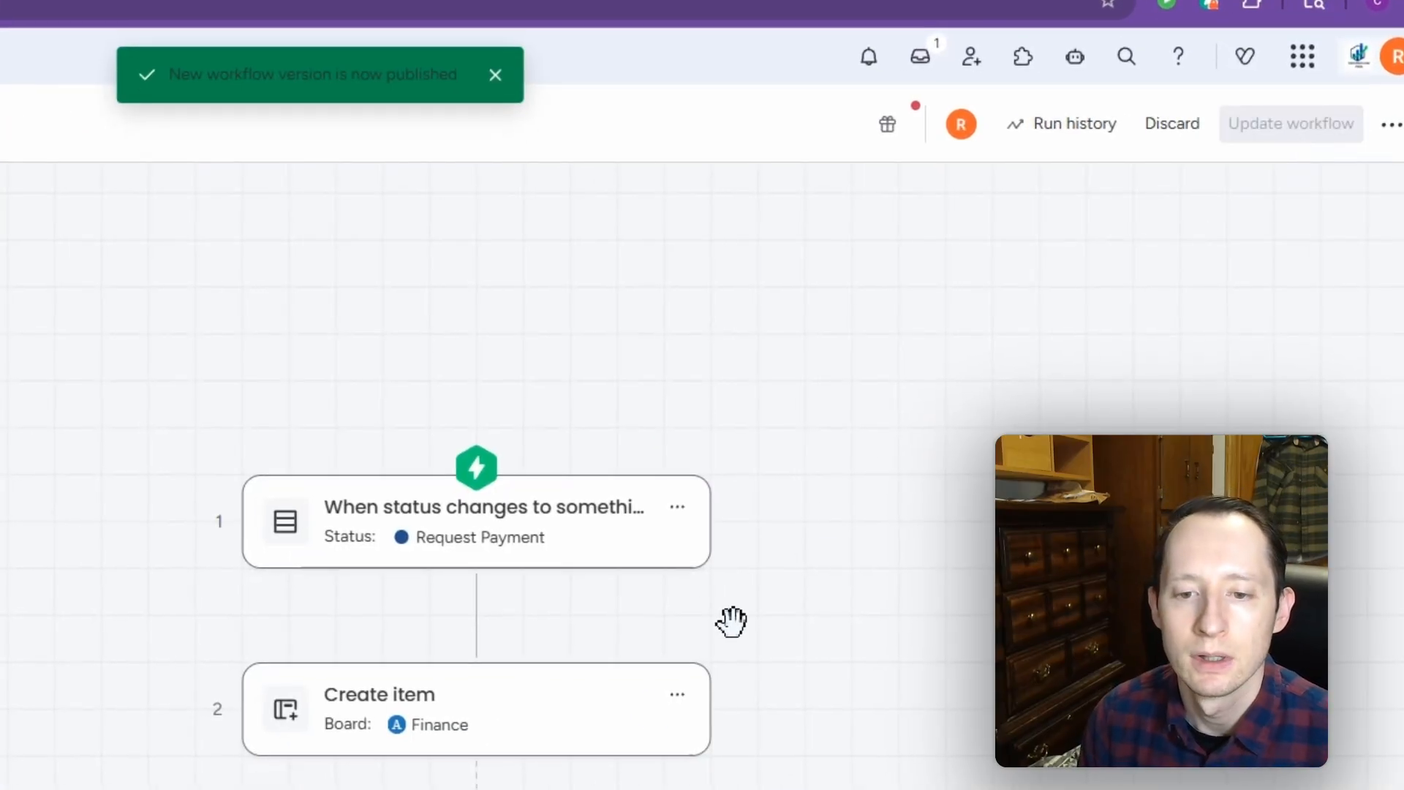
{"action": "left_click", "coordinate": [618, 717]}
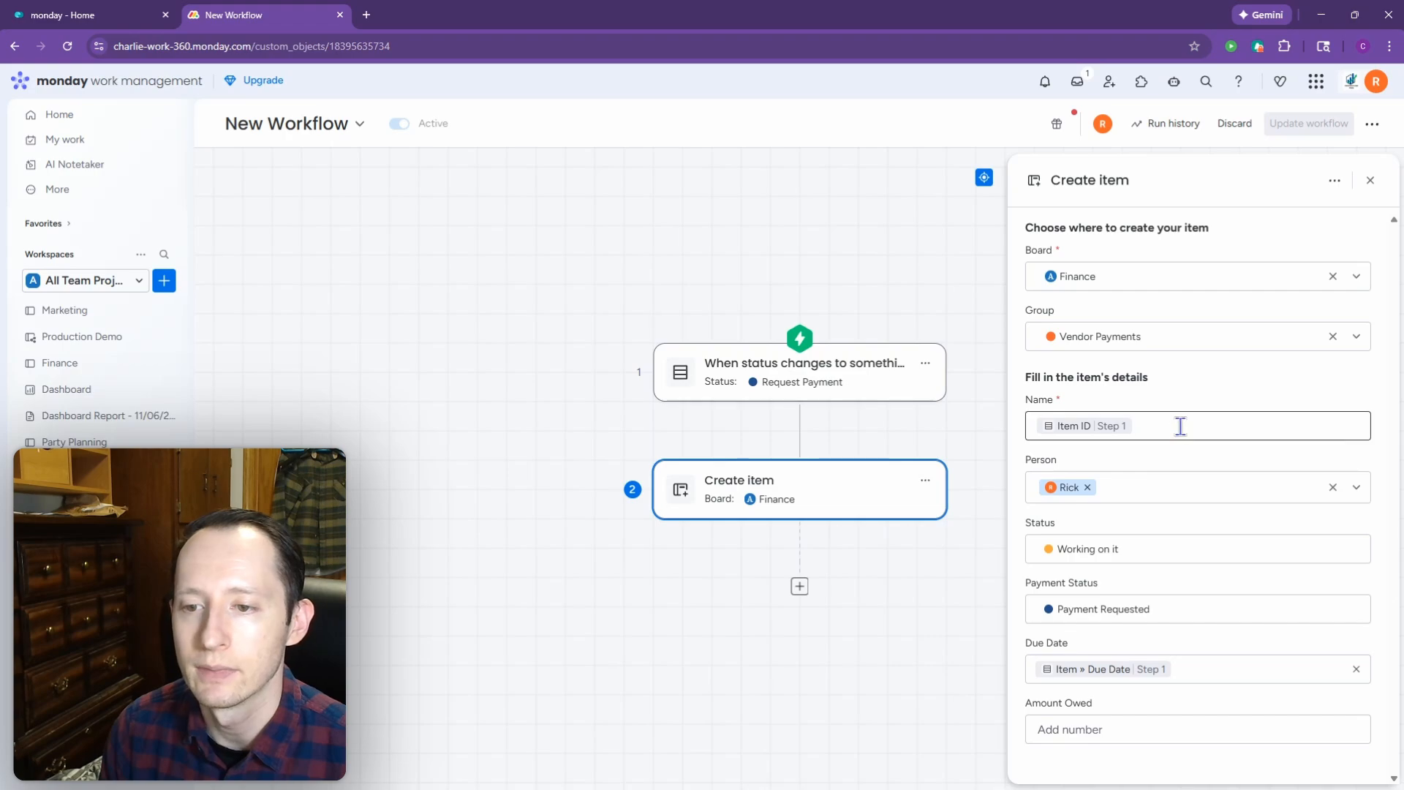
Step: Replace the Item ID in the created item's Name with the step 1 item's Name and close the settings
{"action": "left_click", "coordinate": [1180, 426]}
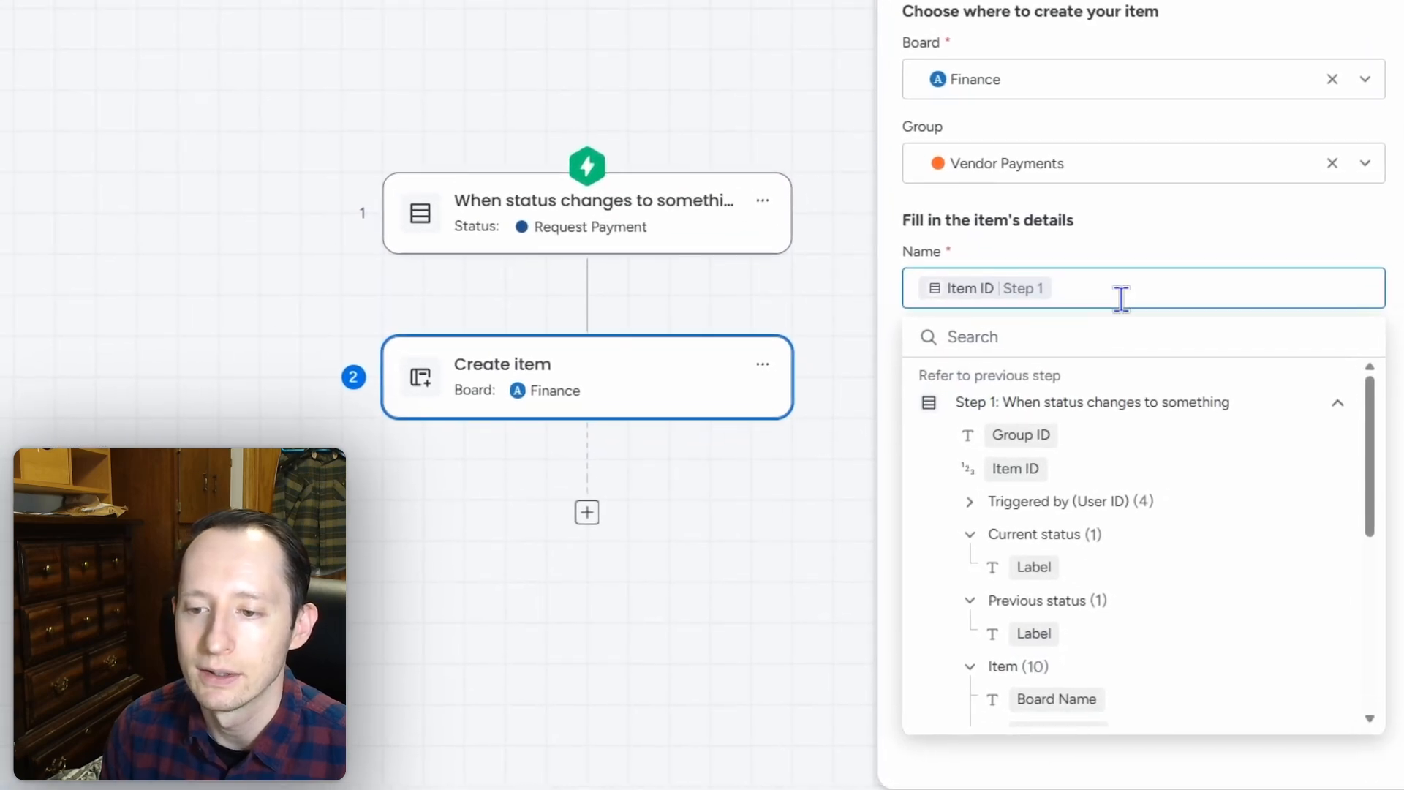
{"action": "left_click_drag", "start_coordinate": [1371, 440], "coordinate": [1366, 546]}
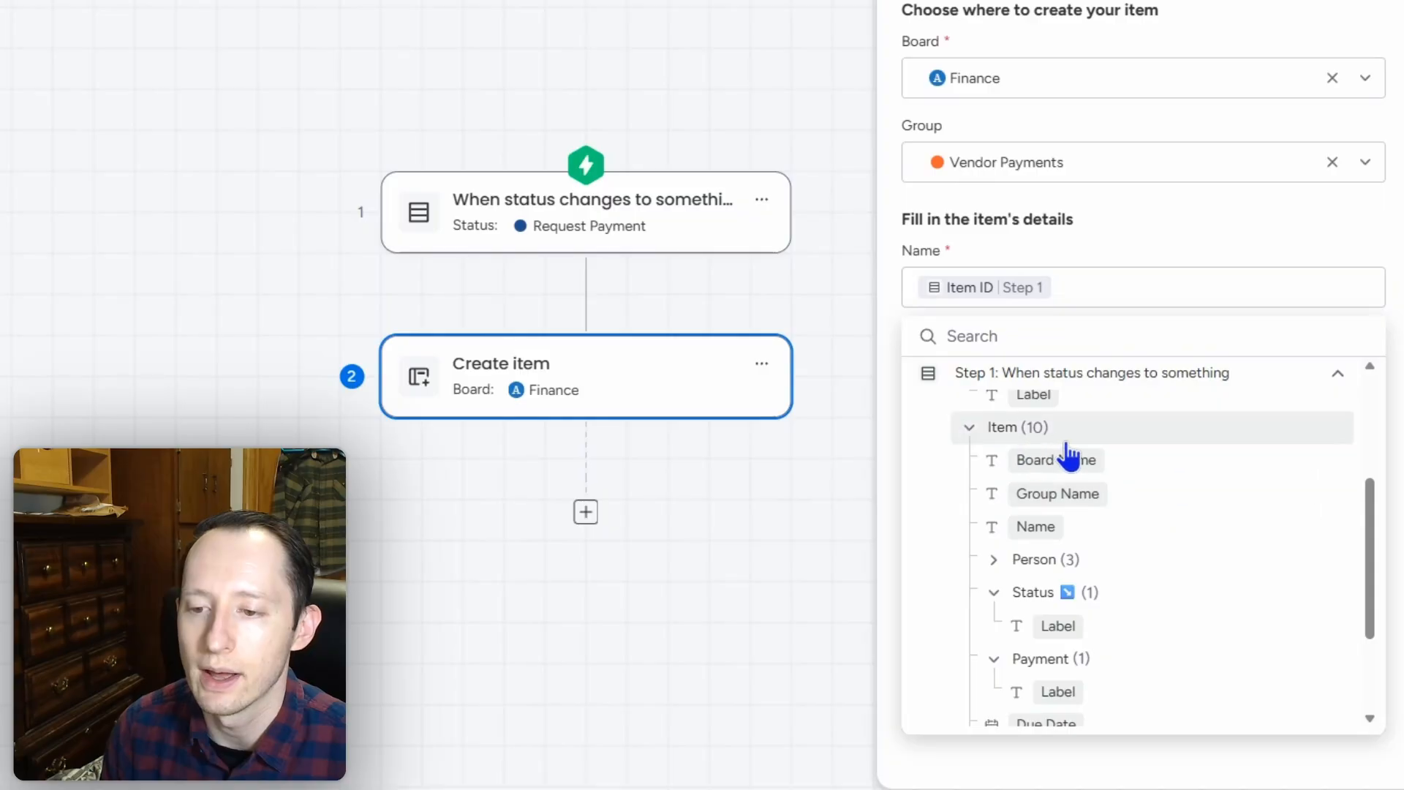
{"action": "left_click", "coordinate": [1054, 528]}
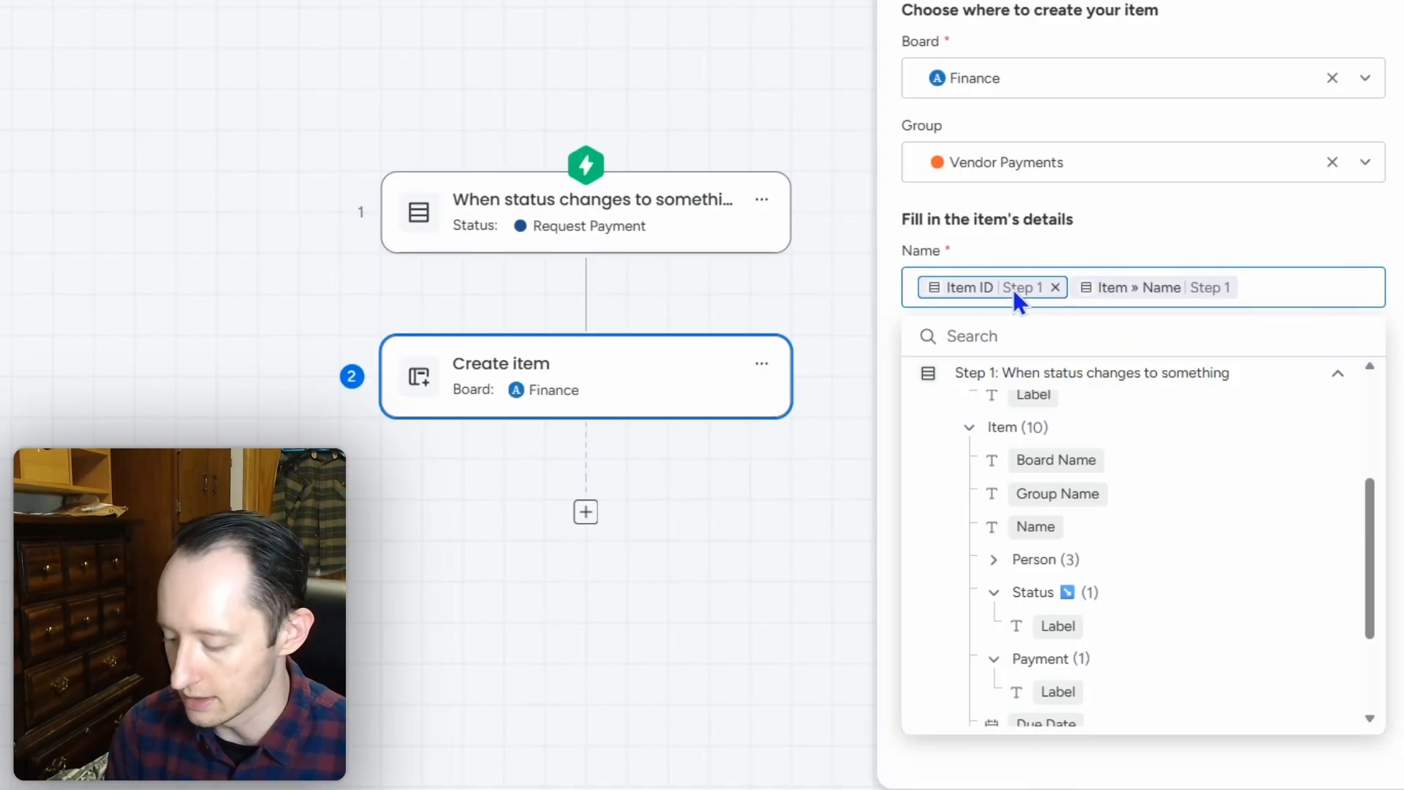
{"action": "left_click", "coordinate": [1053, 286]}
{"action": "left_click", "coordinate": [1151, 230]}
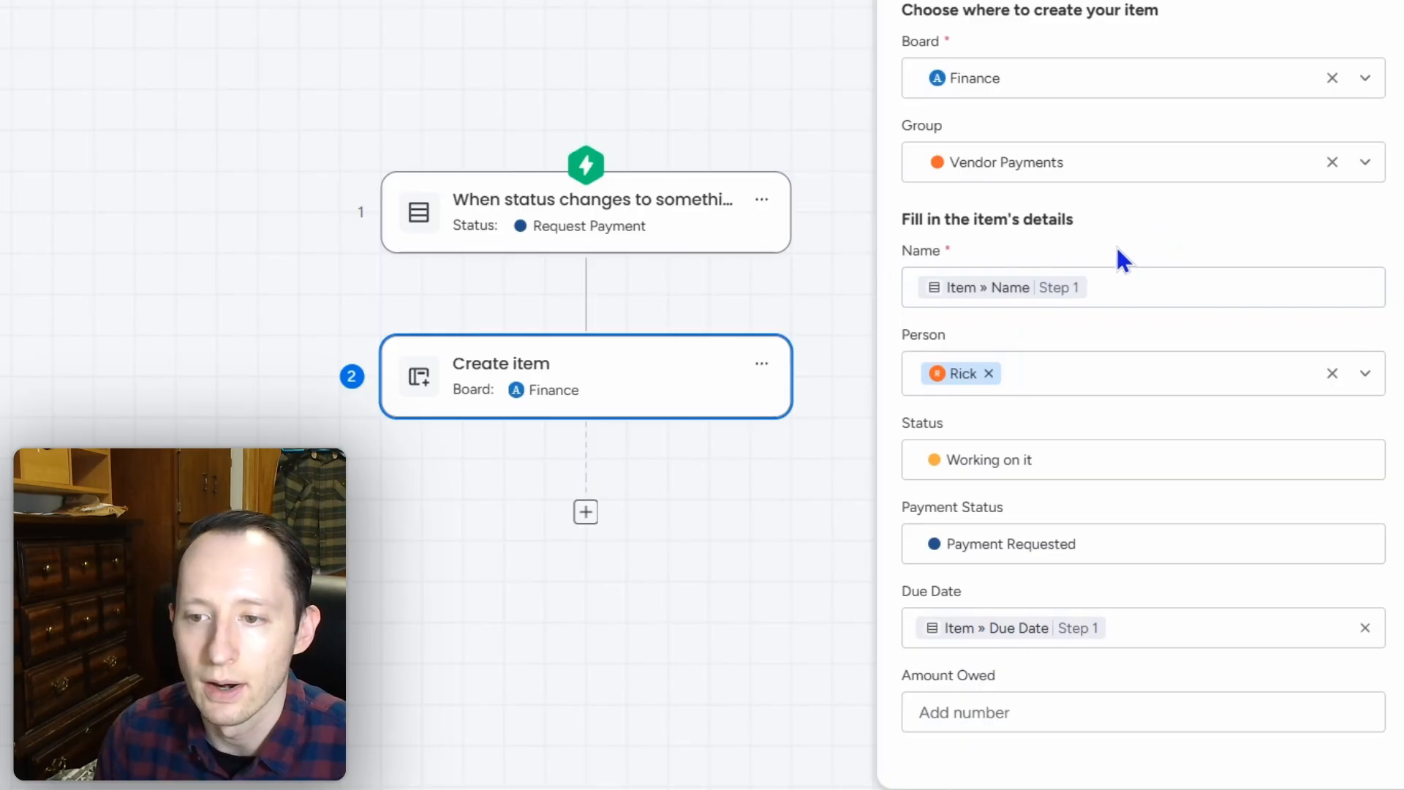
{"action": "left_click", "coordinate": [810, 192]}
{"action": "left_click", "coordinate": [1366, 2]}
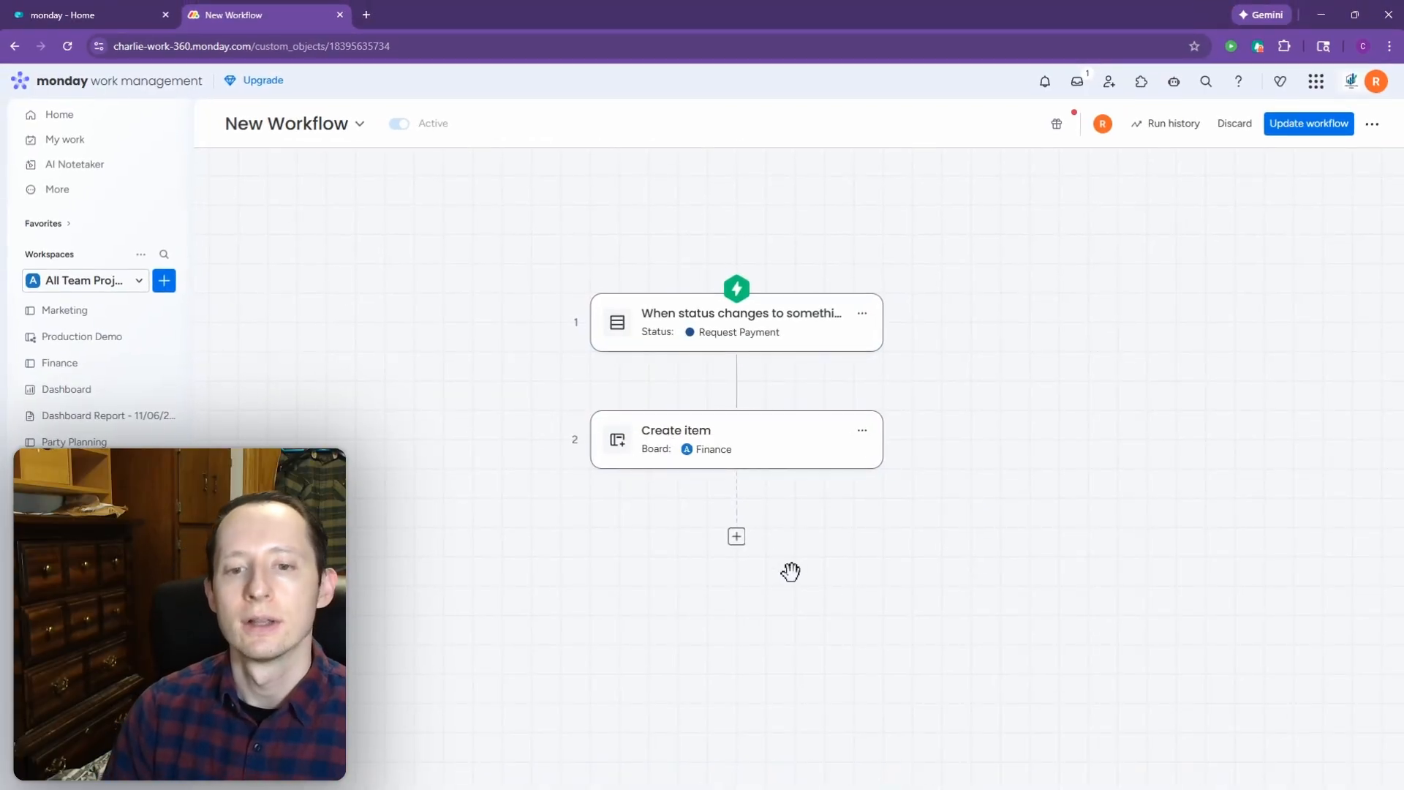
Step: Add a Delay of 3 days after the Create item step and close its settings
{"action": "left_click", "coordinate": [737, 539]}
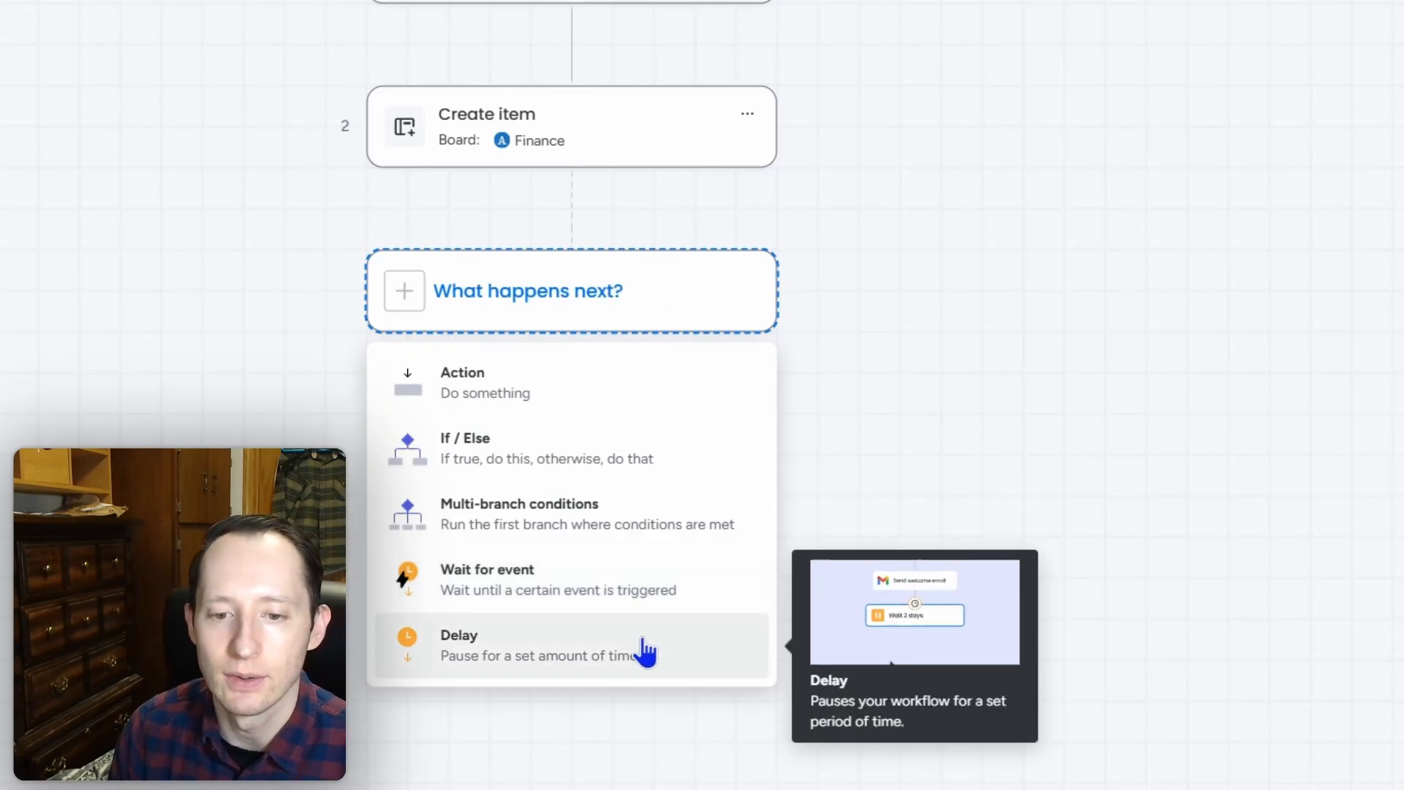
{"action": "left_click", "coordinate": [643, 640]}
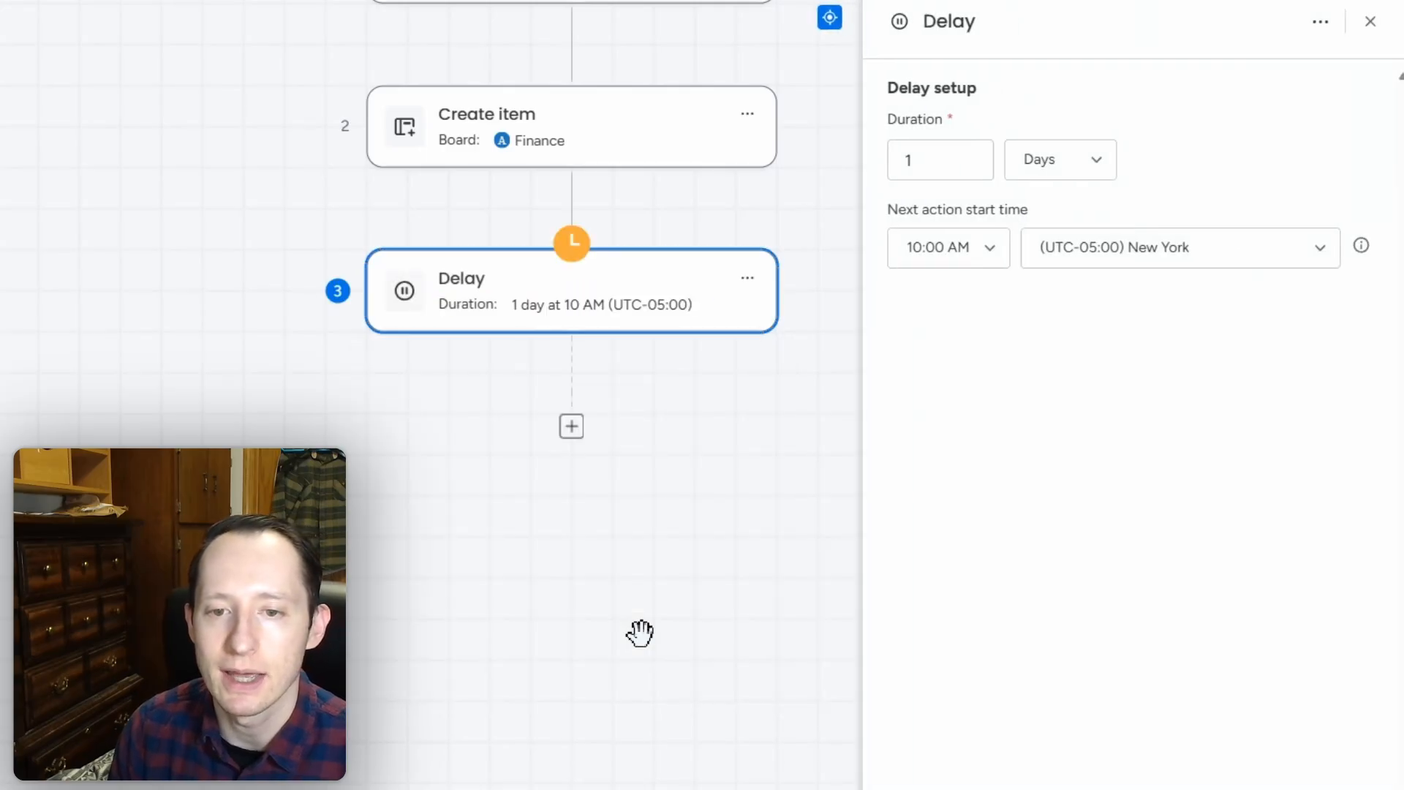
{"action": "left_click", "coordinate": [969, 155]}
{"action": "left_click", "coordinate": [969, 154]}
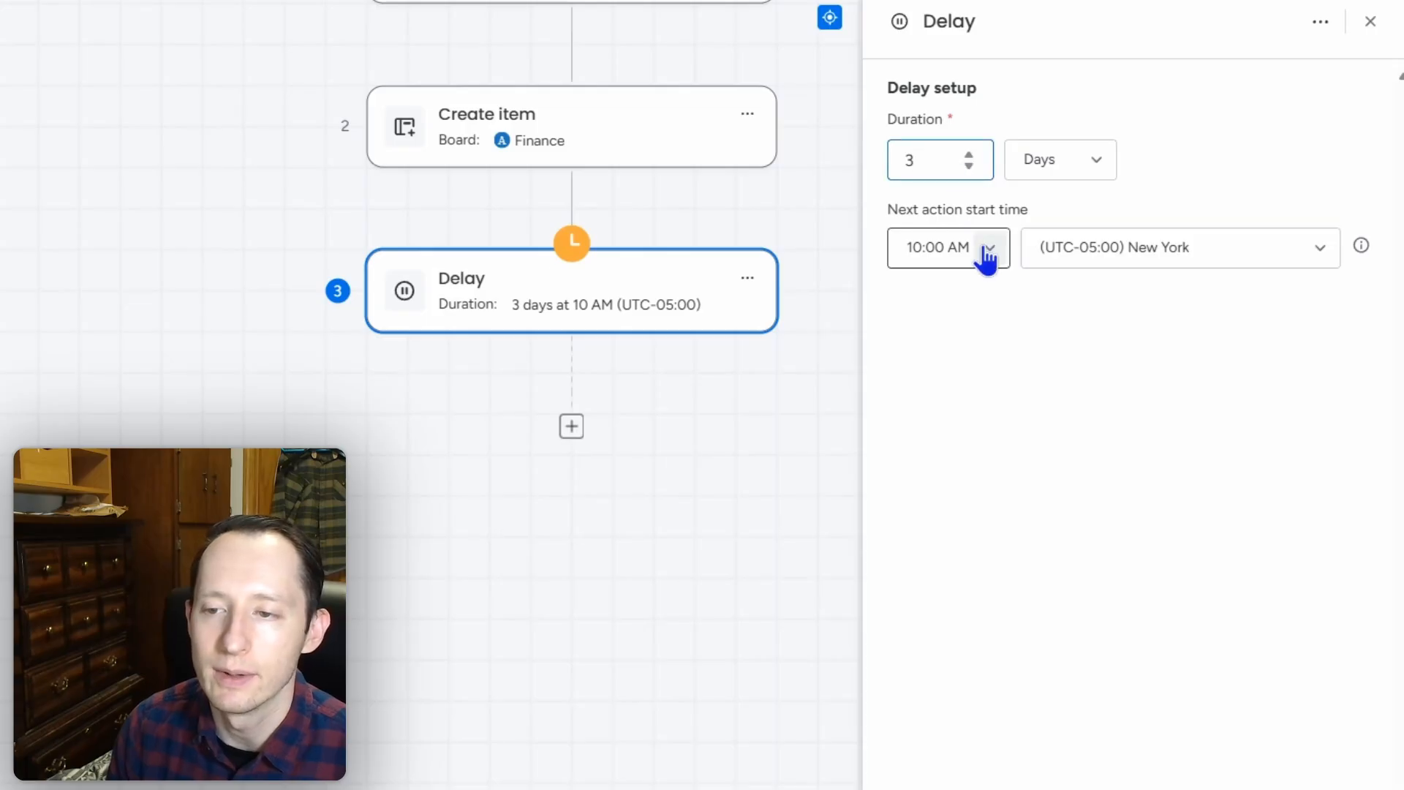
{"action": "left_click", "coordinate": [810, 387]}
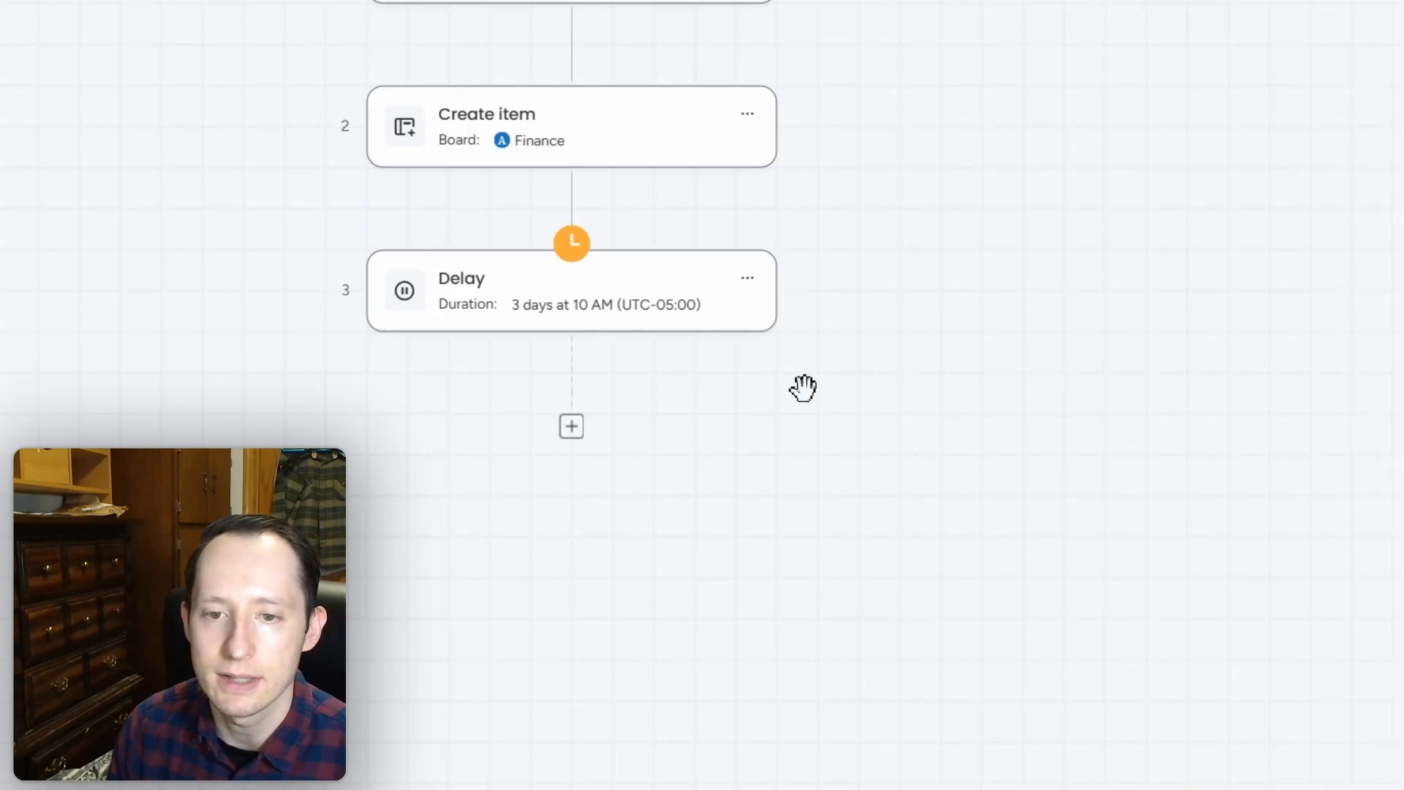
Step: Add an If / Else condition "If status is something" after the Delay and choose Payment as the column to check
{"action": "left_click", "coordinate": [571, 427]}
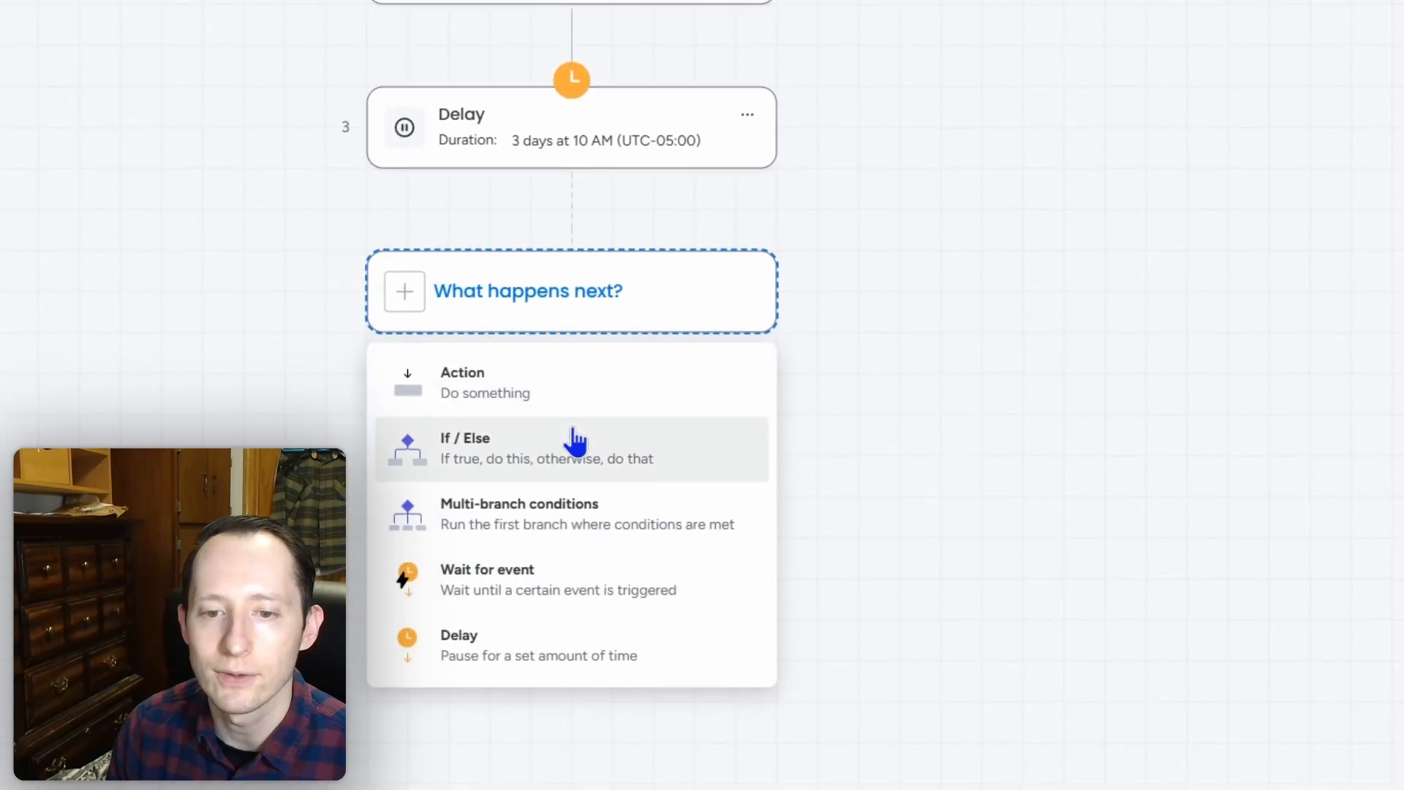
{"action": "left_click", "coordinate": [566, 451]}
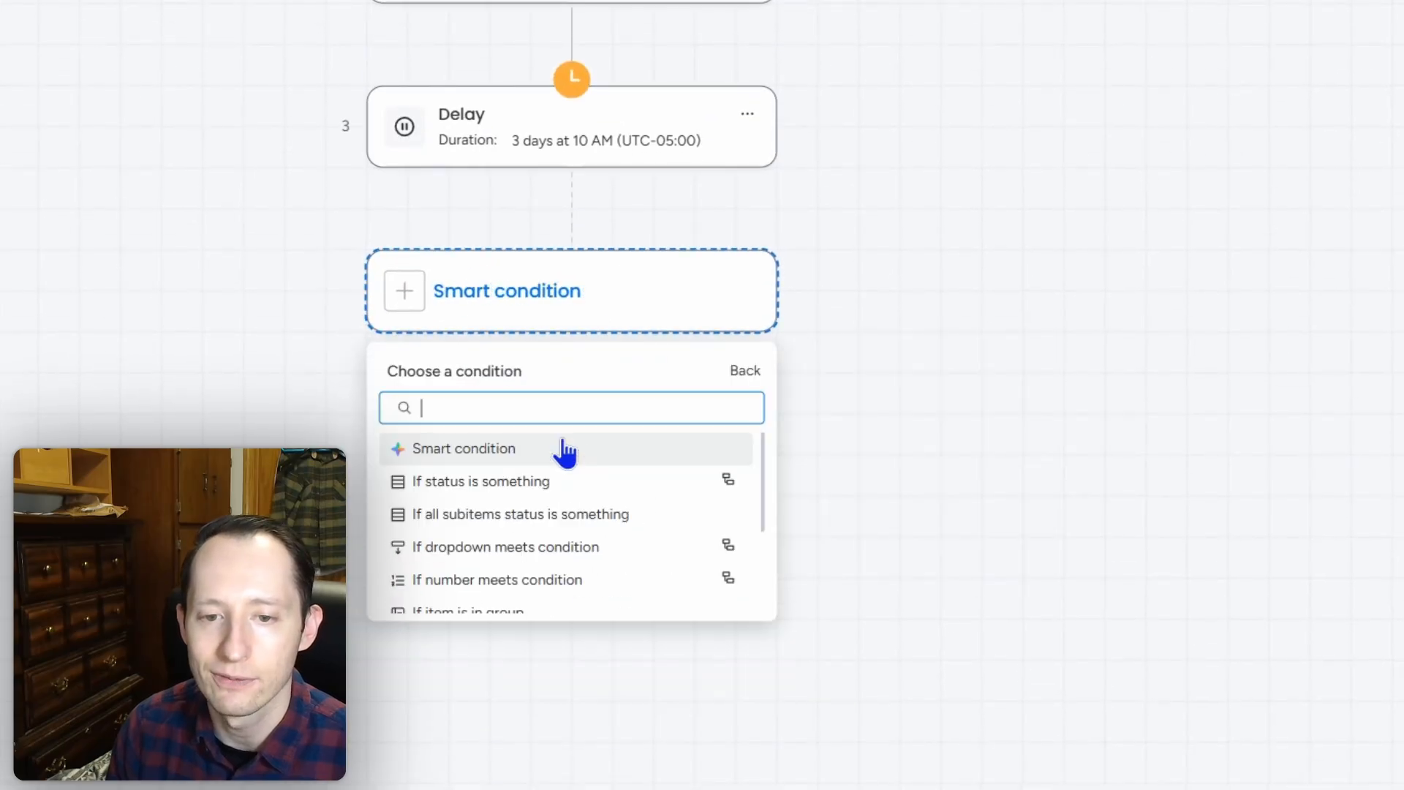
{"action": "left_click", "coordinate": [572, 483]}
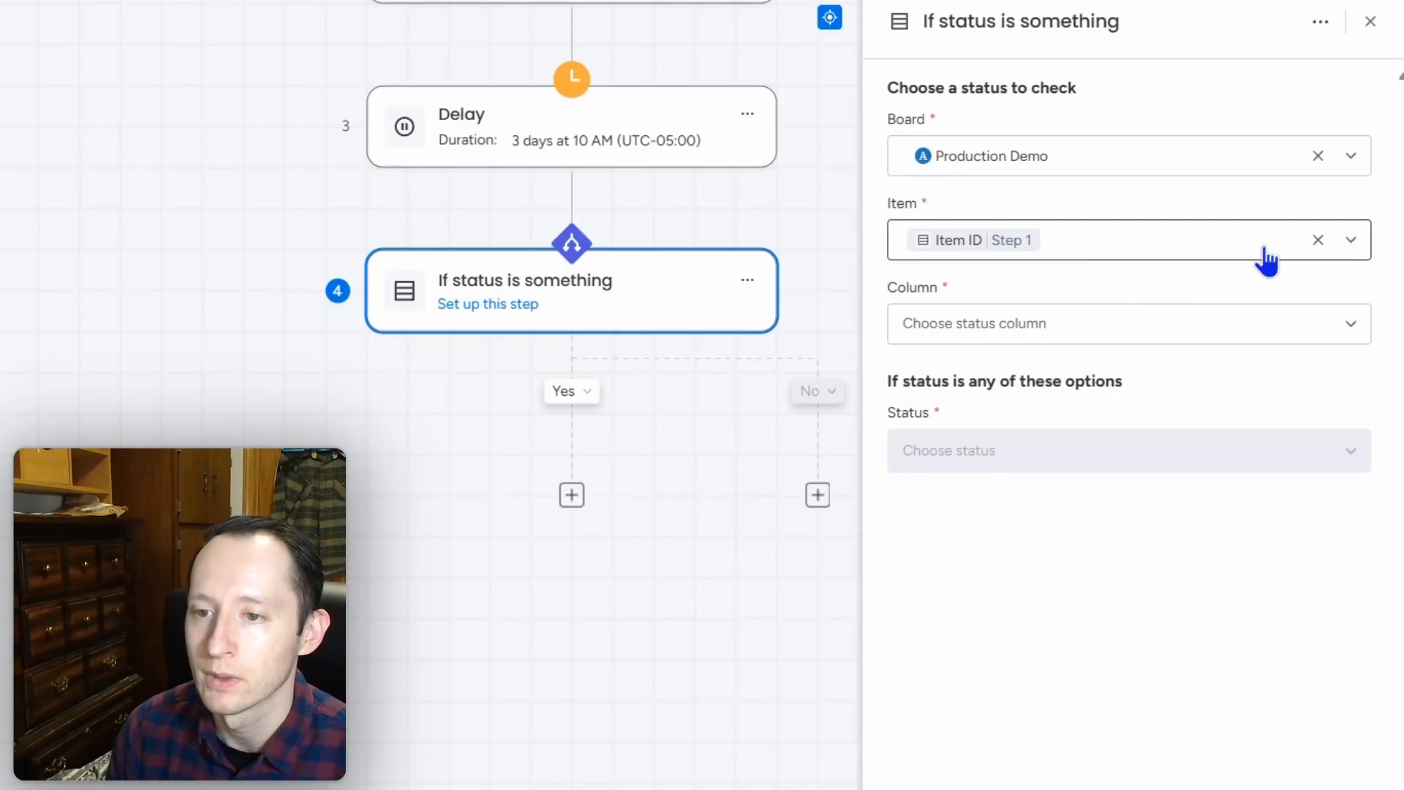
{"action": "left_click", "coordinate": [1162, 338]}
{"action": "left_click", "coordinate": [1141, 459]}
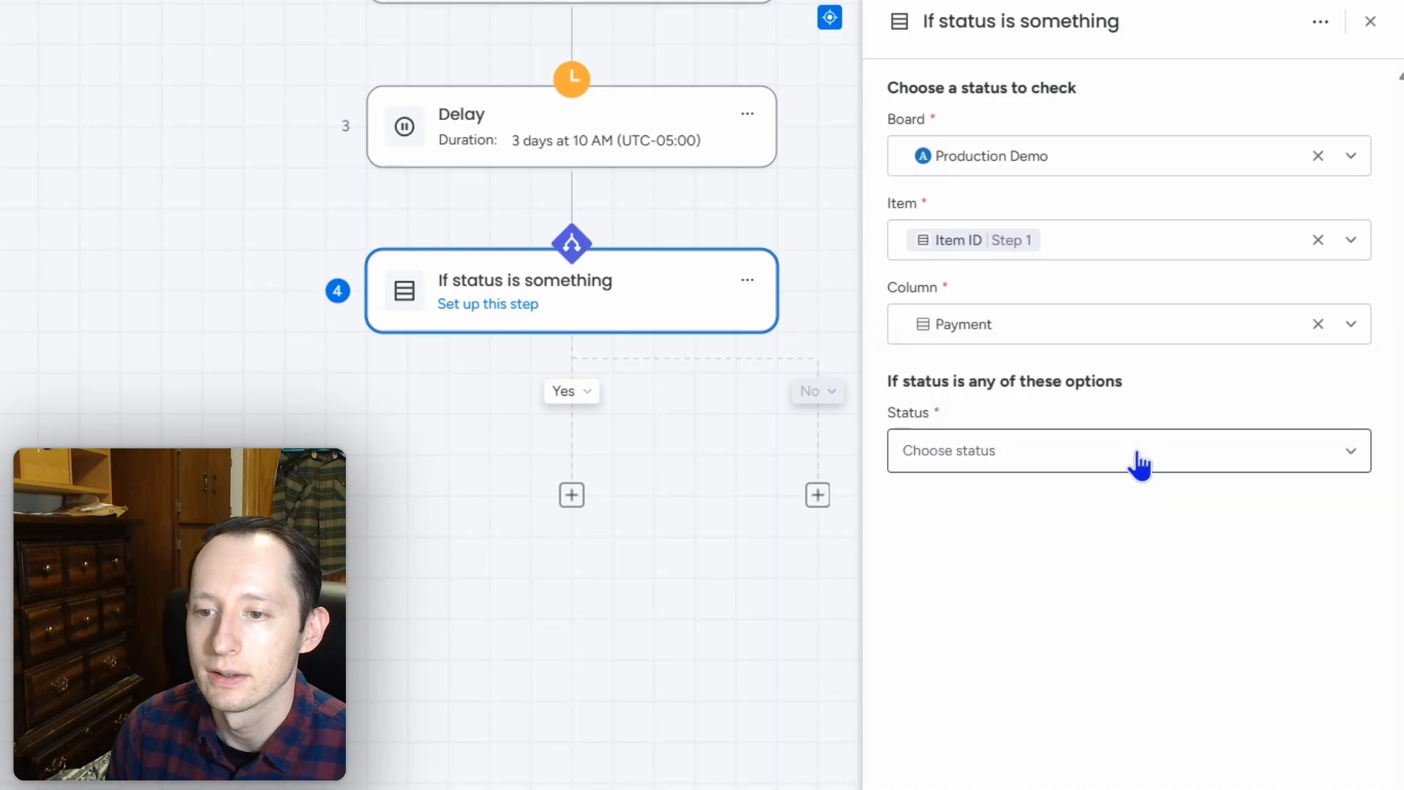
{"action": "left_click", "coordinate": [1230, 324]}
{"action": "left_click", "coordinate": [1145, 424]}
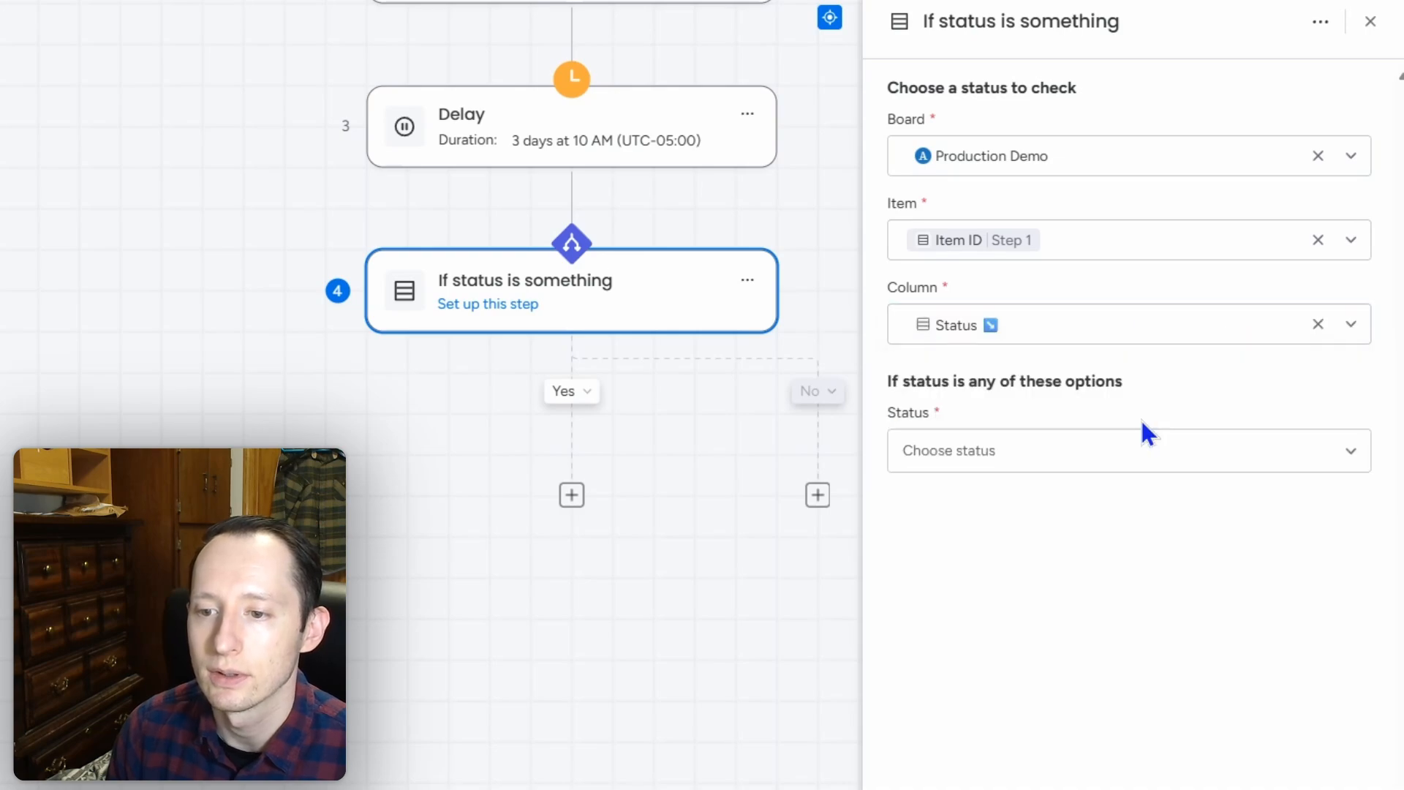
{"action": "left_click", "coordinate": [1148, 451]}
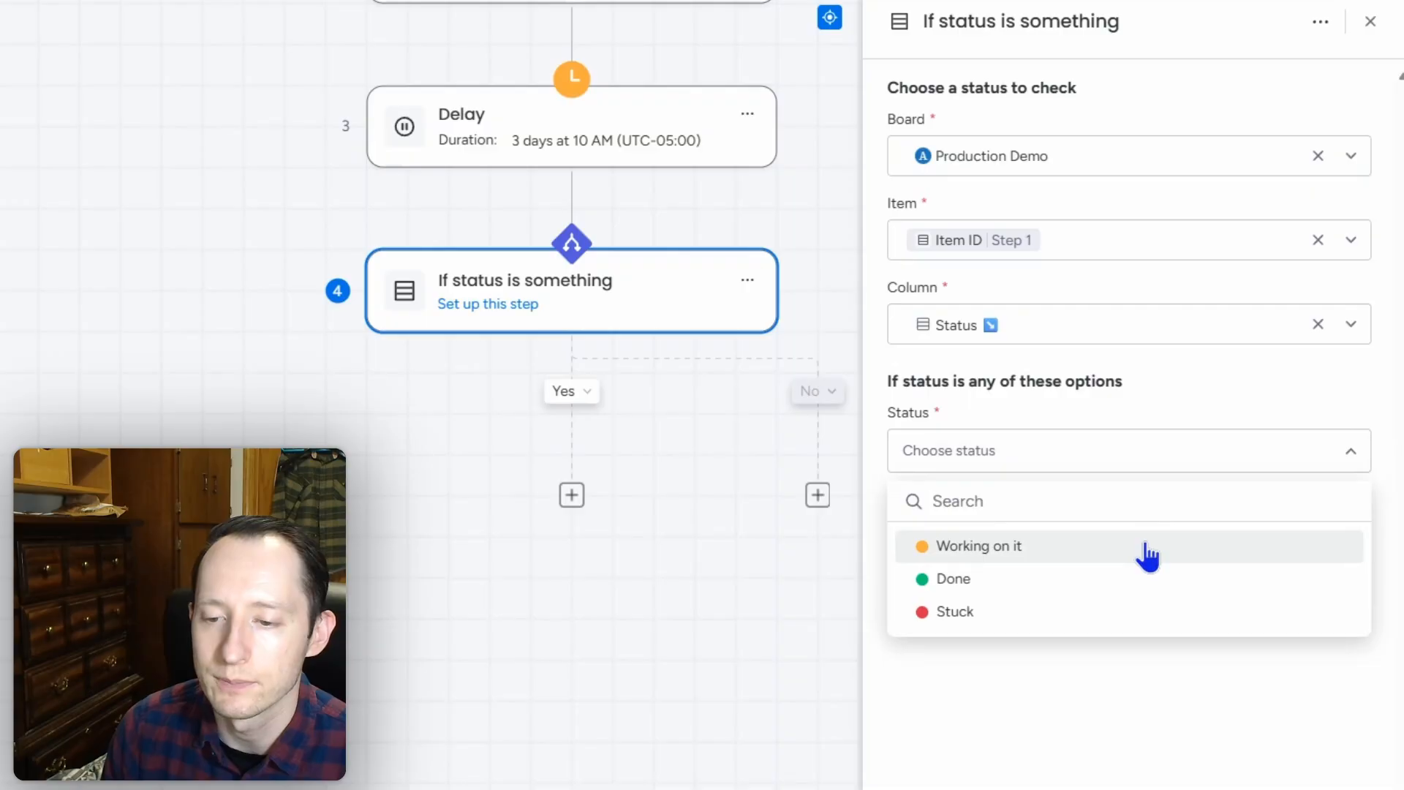
{"action": "left_click", "coordinate": [1126, 333]}
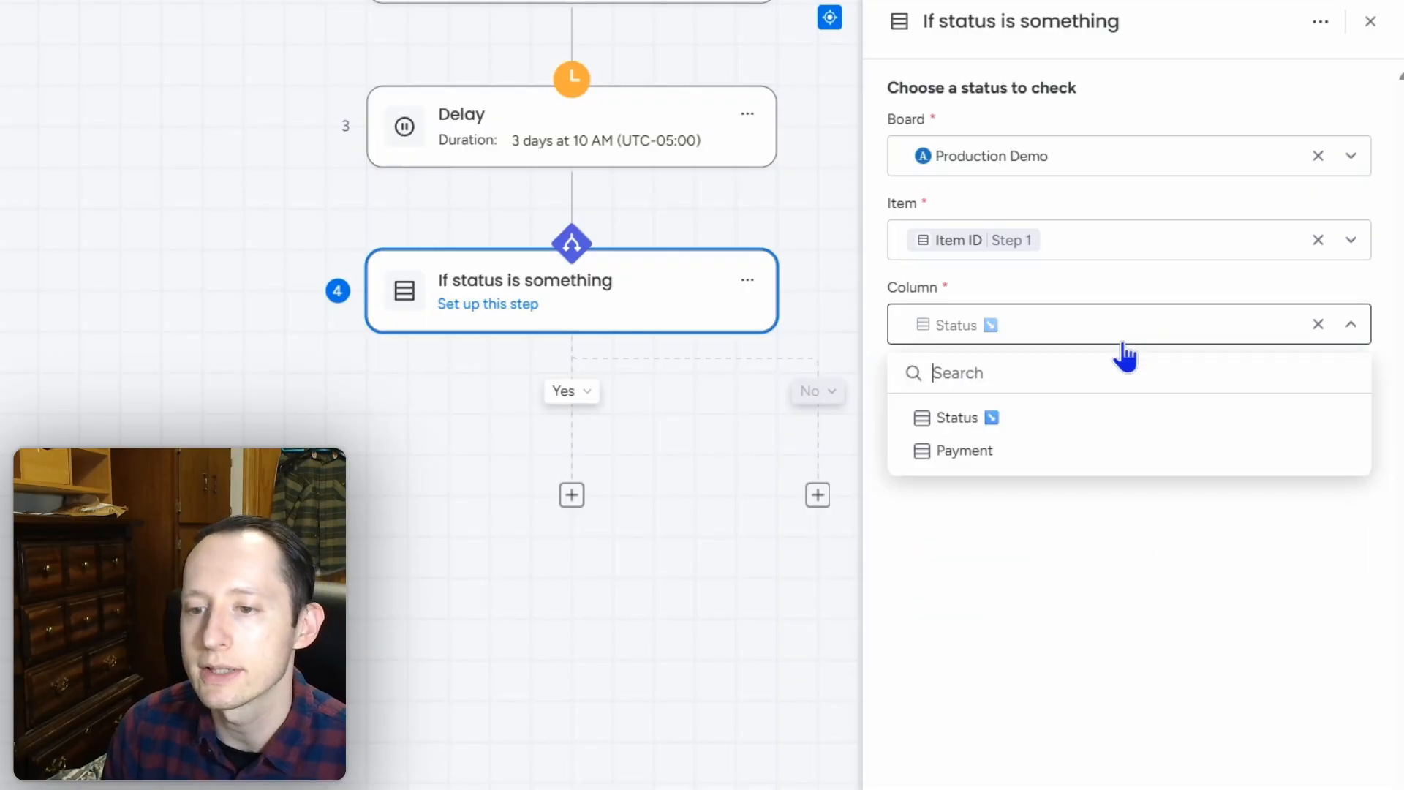
{"action": "left_click", "coordinate": [1073, 466]}
Step: Set the condition's status to Overdue and close its settings
{"action": "left_click", "coordinate": [1069, 459]}
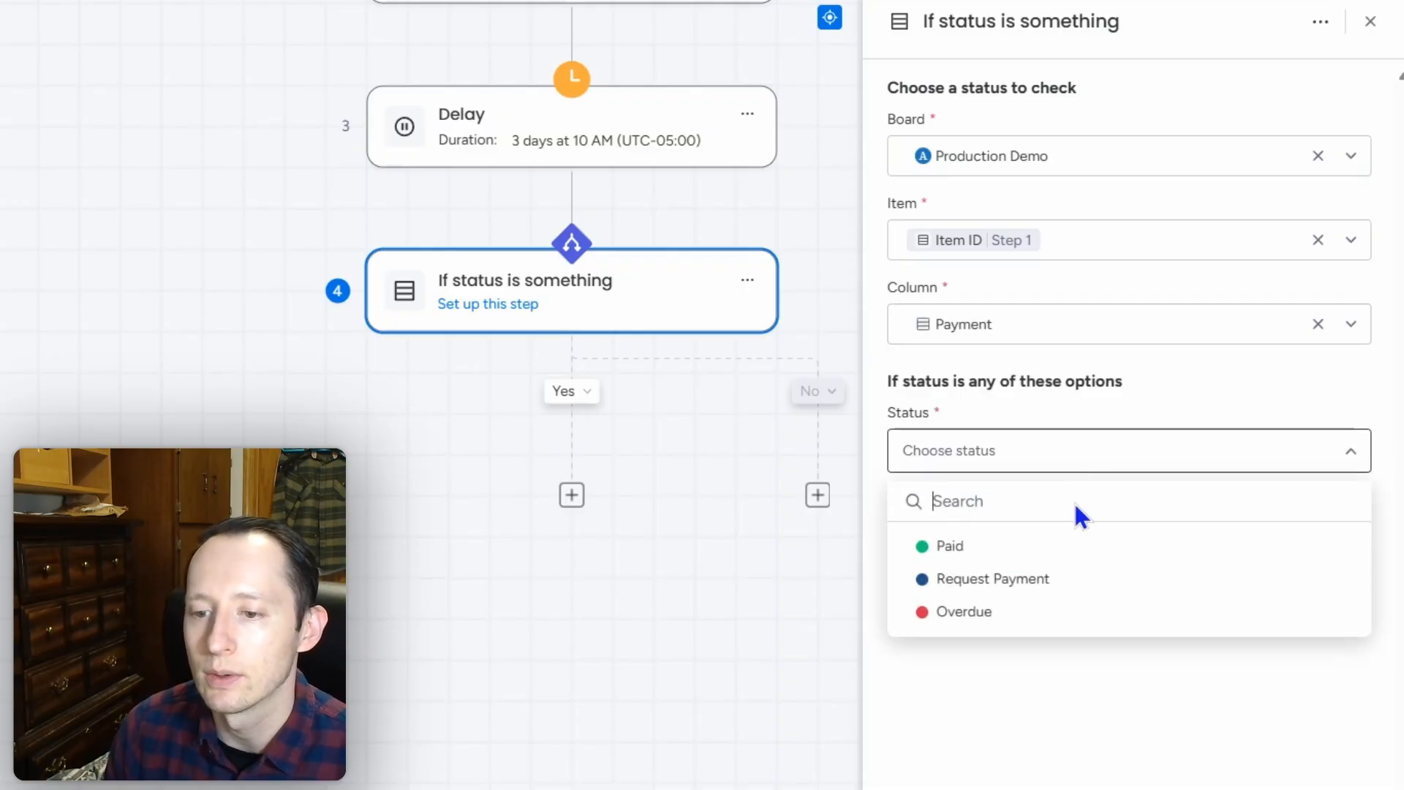
{"action": "left_click", "coordinate": [1090, 612]}
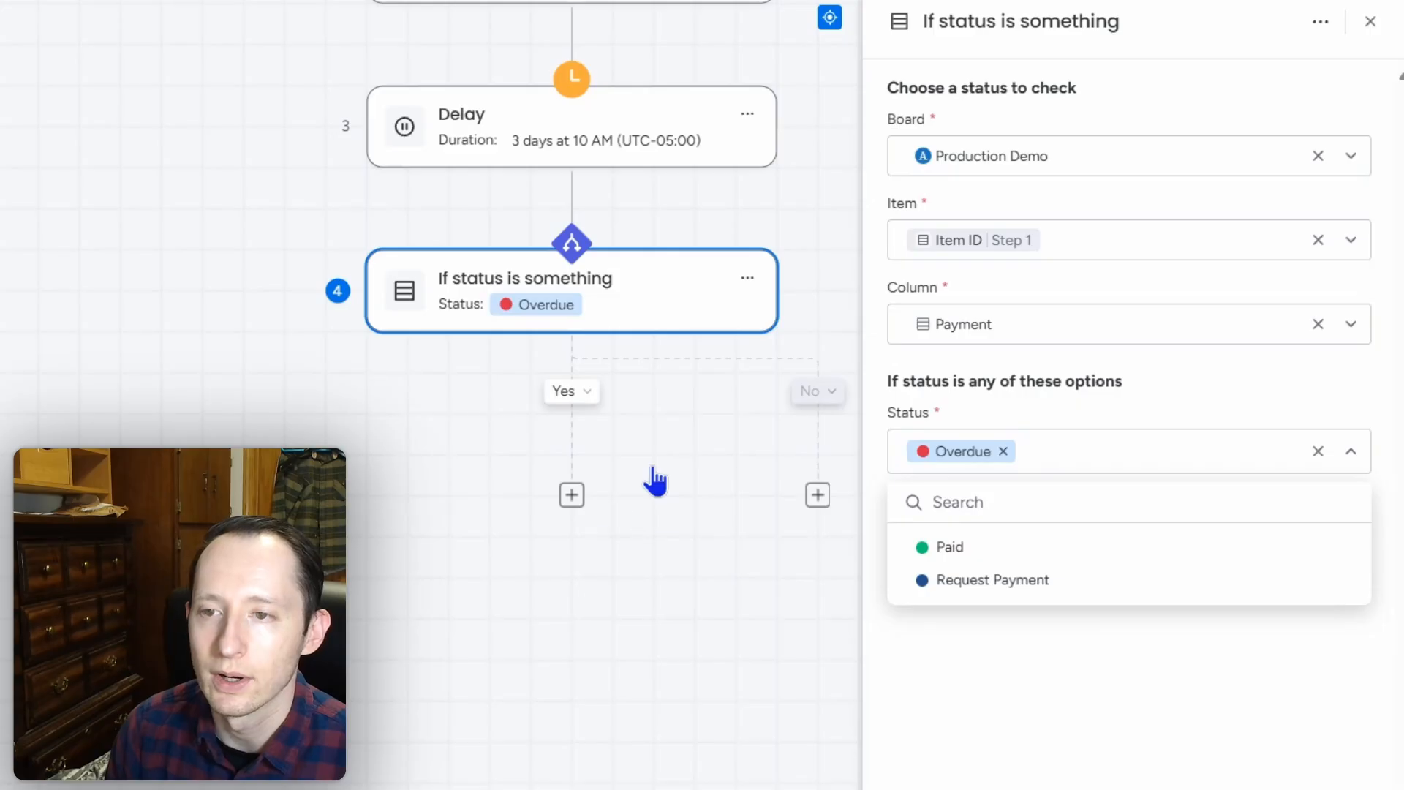
{"action": "left_click", "coordinate": [1370, 25]}
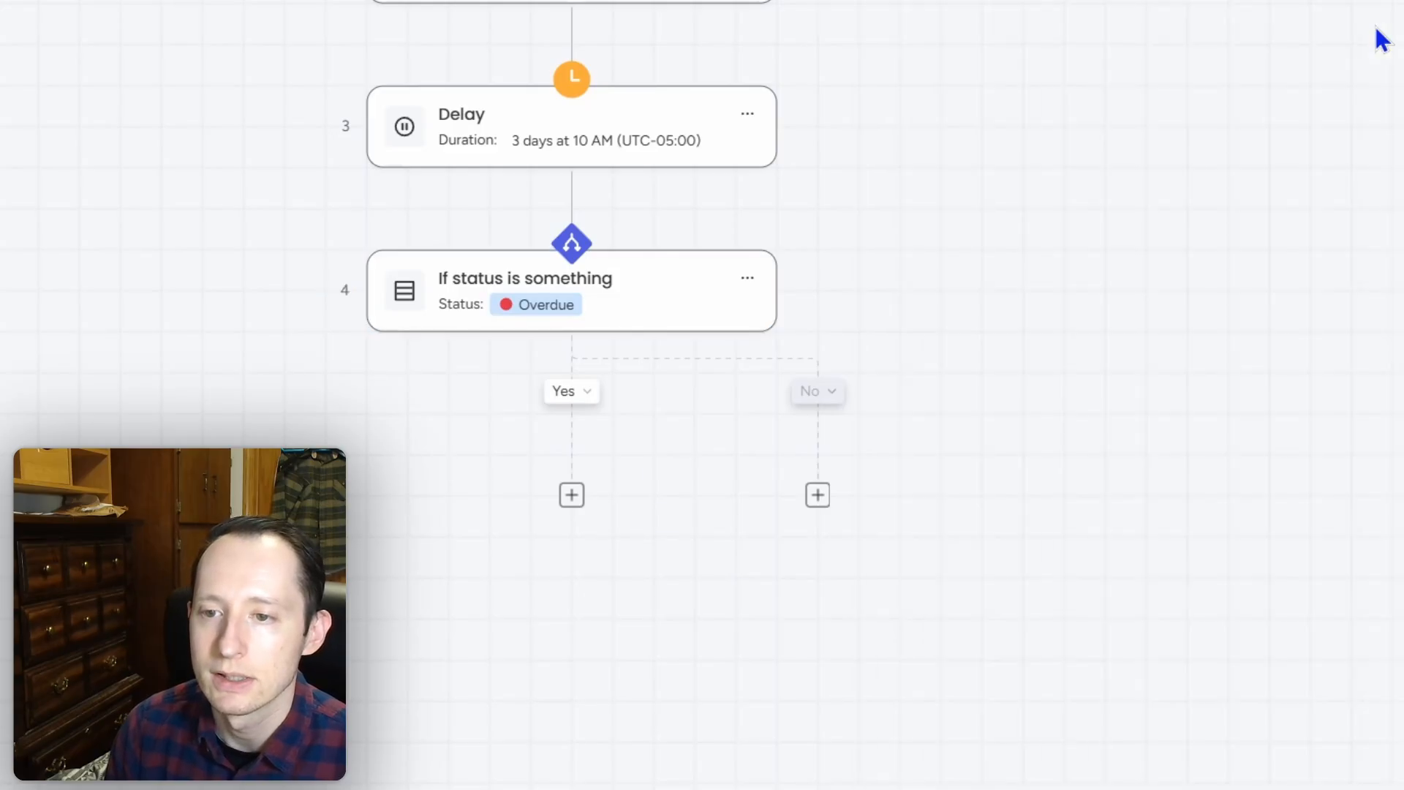
Step: Add a "Notify someone" action to the Yes branch of the Overdue condition
{"action": "left_click", "coordinate": [571, 495]}
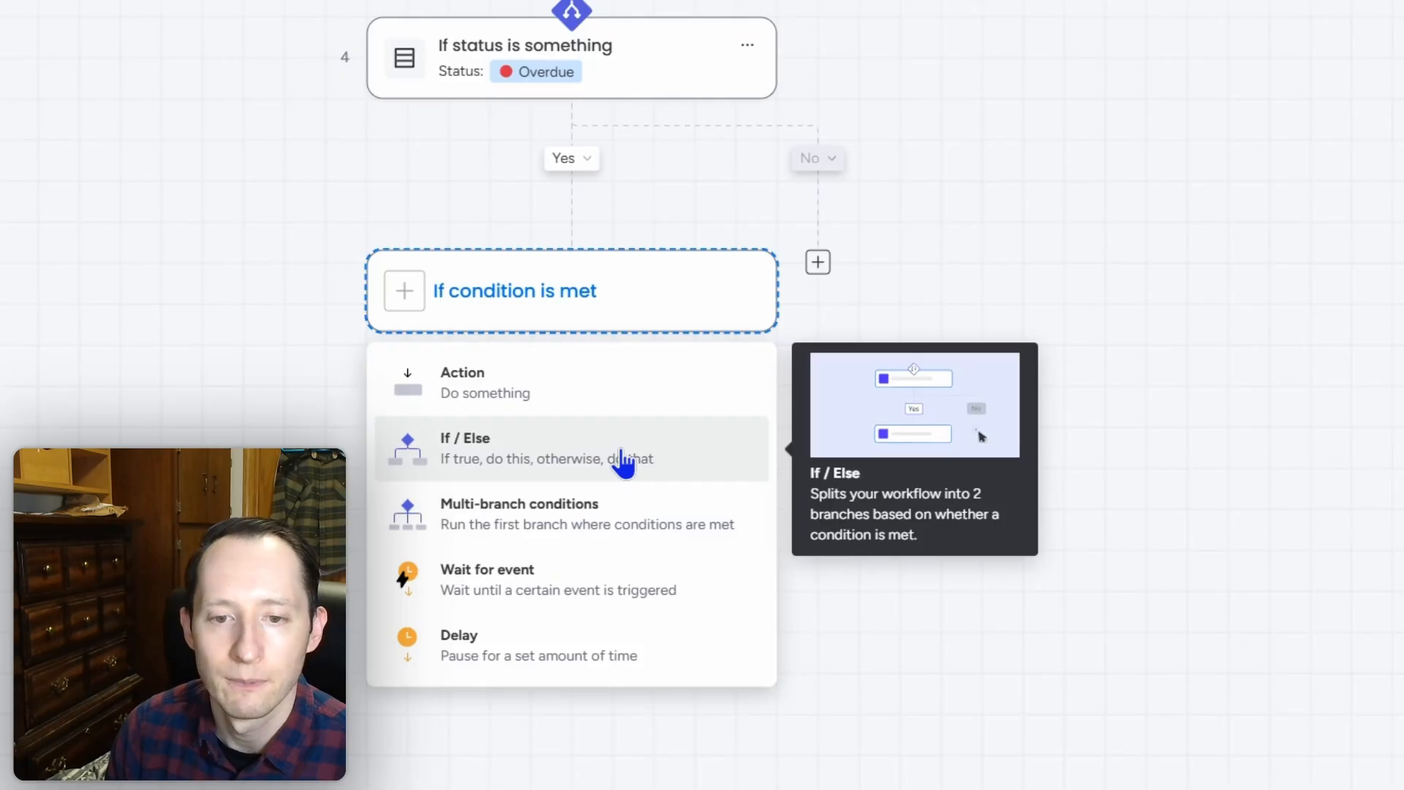
{"action": "left_click", "coordinate": [615, 394]}
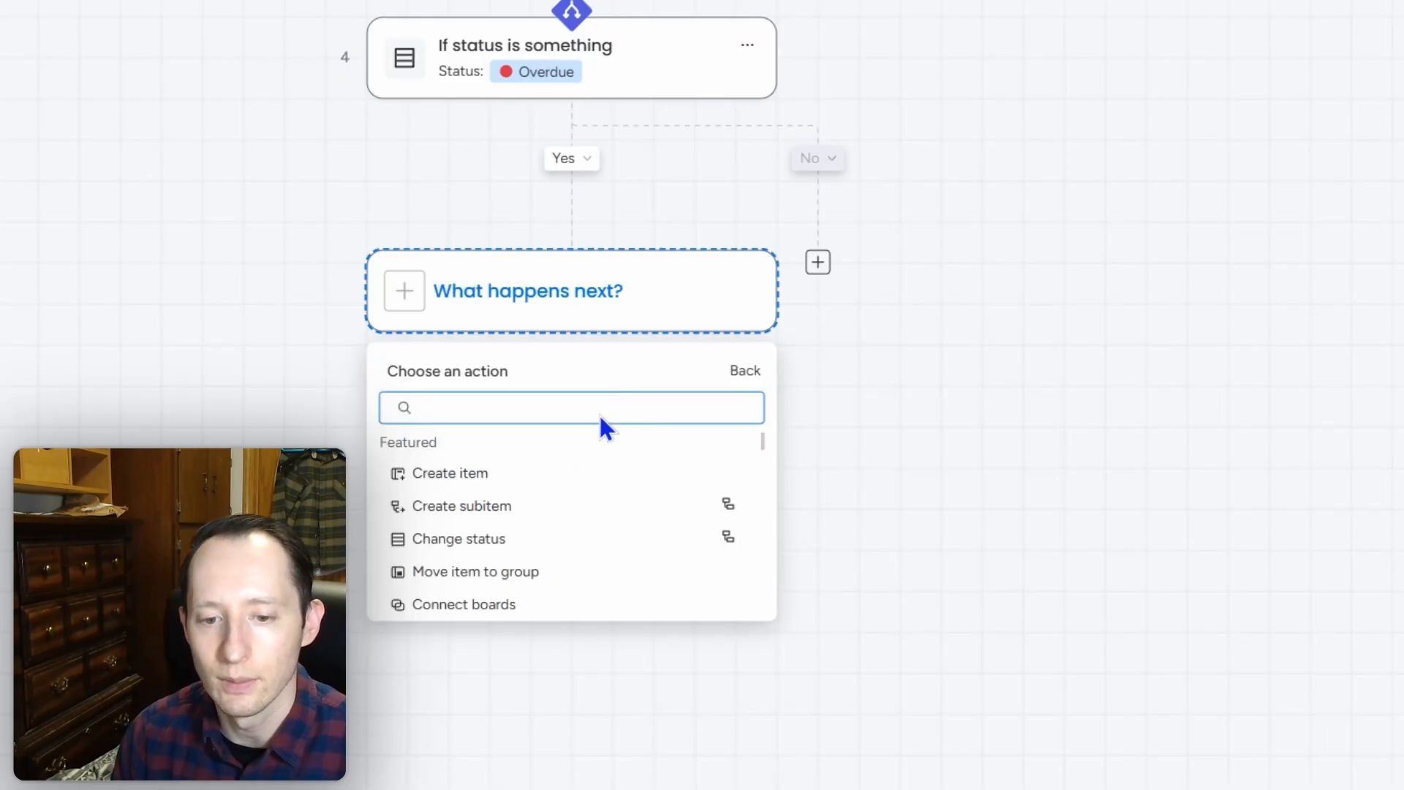
{"action": "type", "text": "notify"}
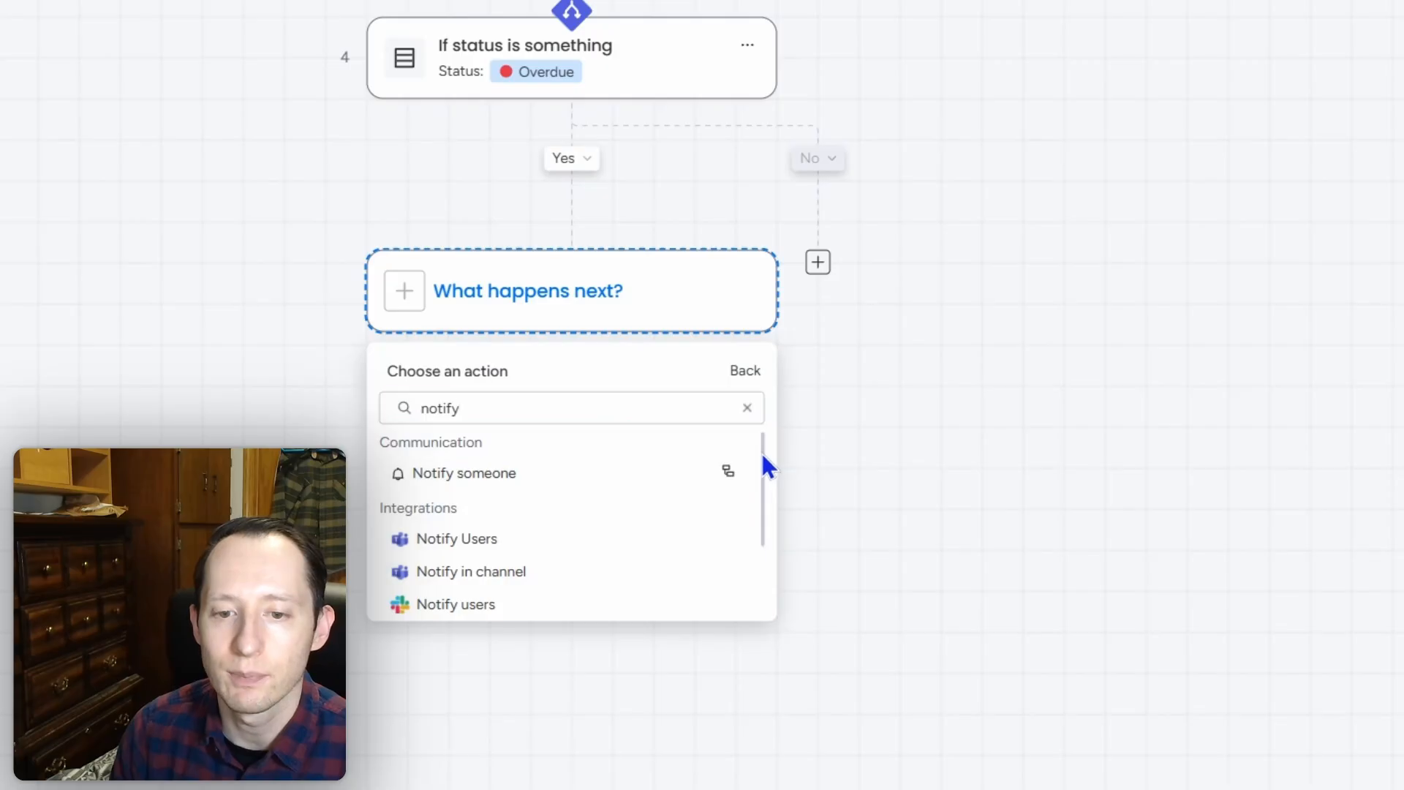
{"action": "mouse_move", "coordinate": [760, 450]}
{"action": "left_mouse_down"}
{"action": "mouse_move", "coordinate": [765, 548]}
{"action": "mouse_move", "coordinate": [761, 436]}
{"action": "left_mouse_up"}
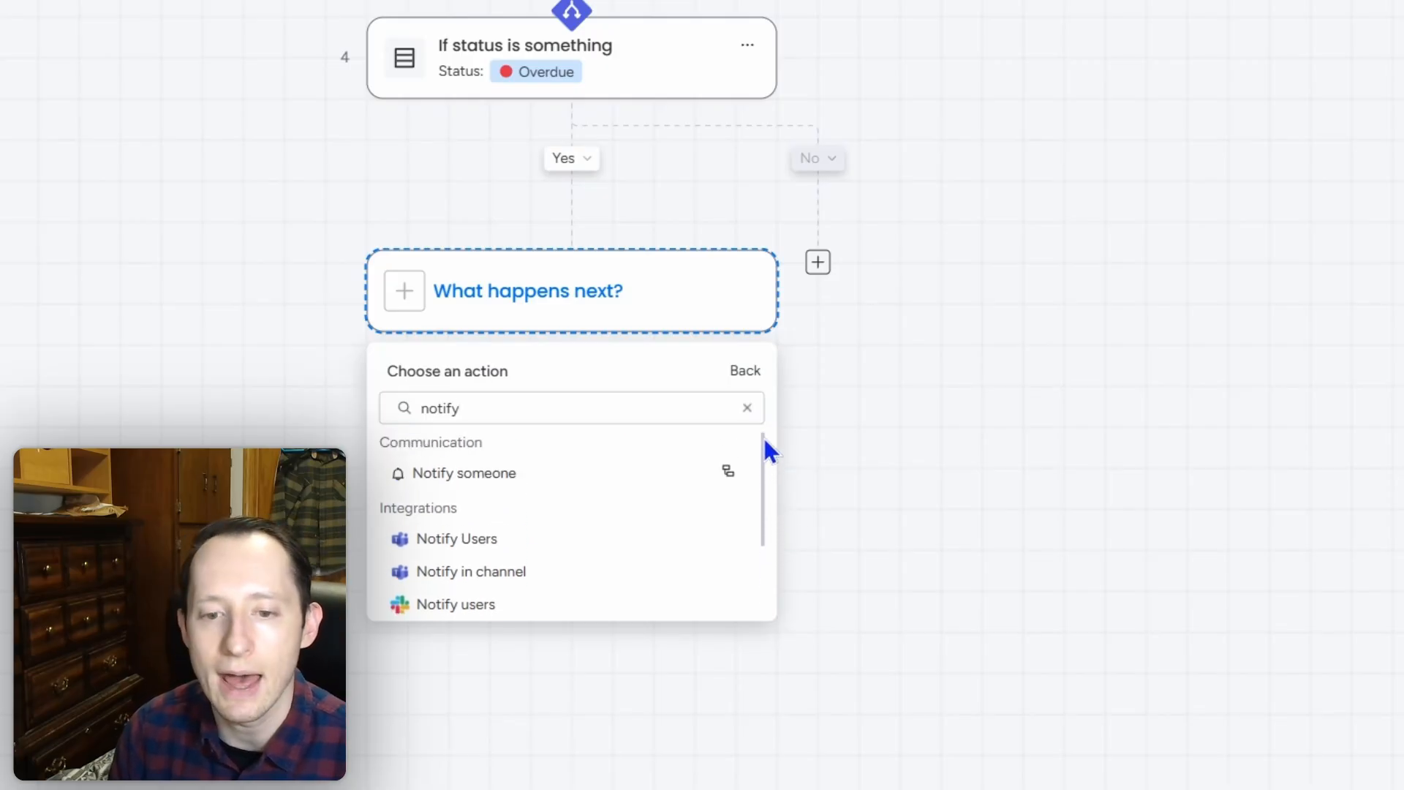
{"action": "left_click", "coordinate": [526, 473]}
Step: Compose the notification title from the step 1 item's Name followed by the text "Overdue"
{"action": "left_click", "coordinate": [1020, 151]}
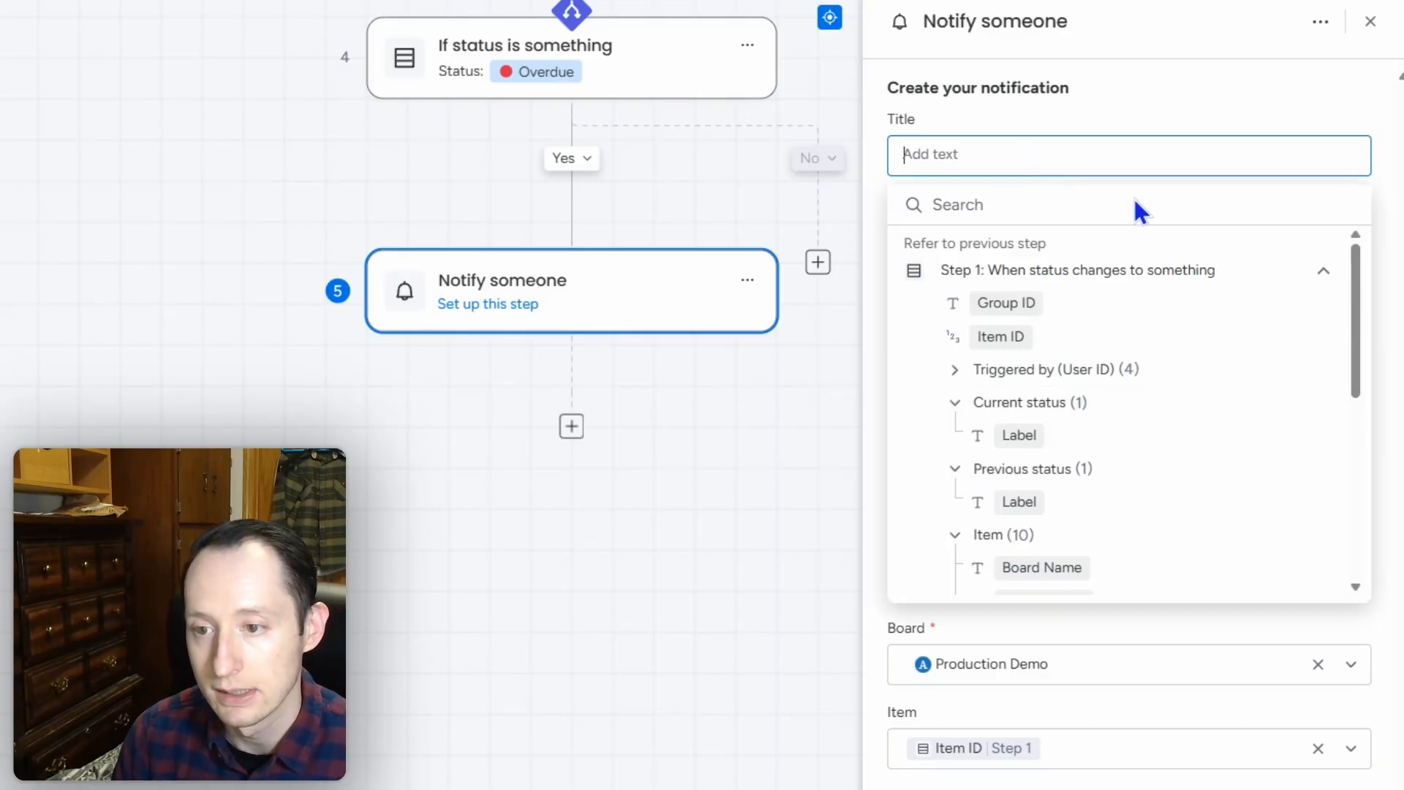
{"action": "scroll", "coordinate": [1144, 421], "scroll_direction": "down", "scroll_amount": 3}
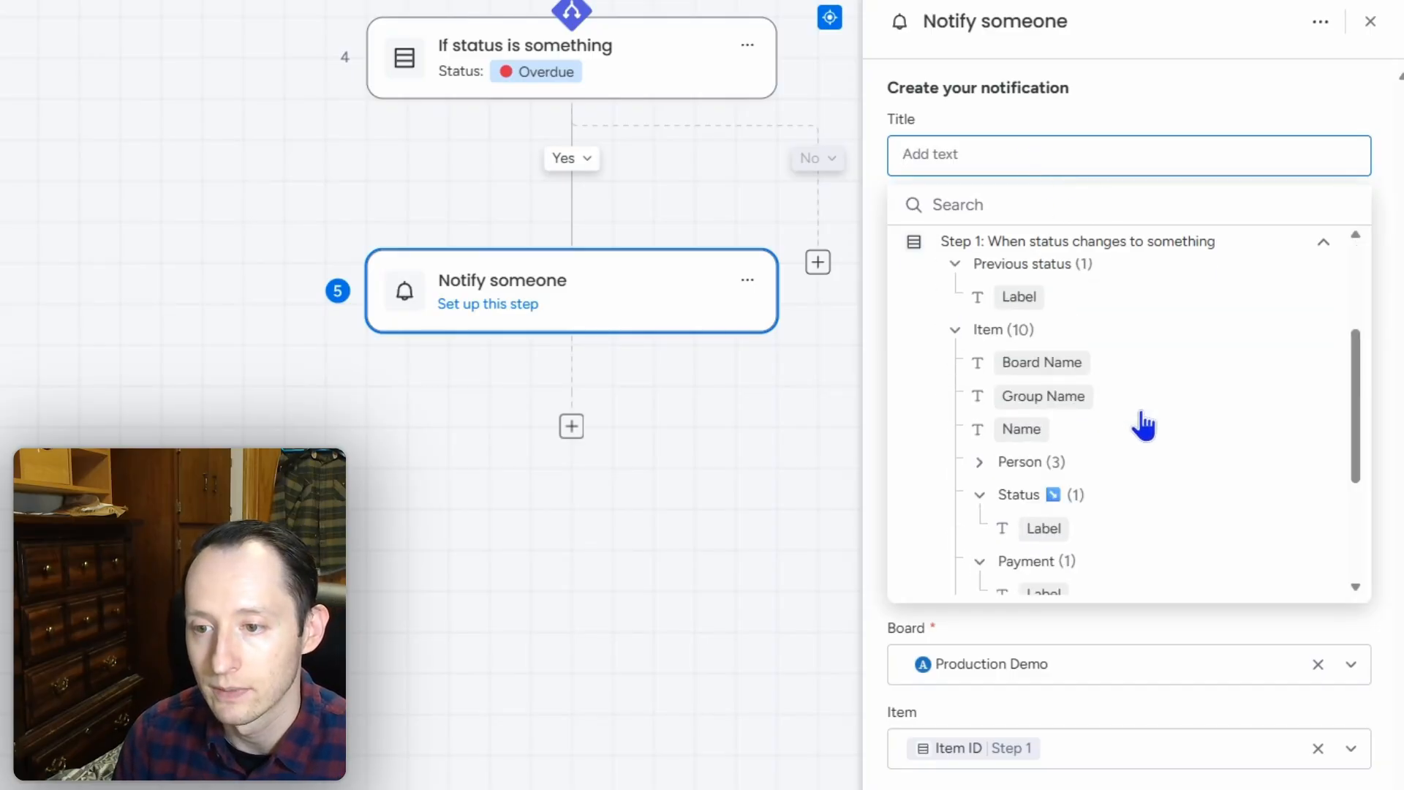
{"action": "left_click", "coordinate": [1150, 437]}
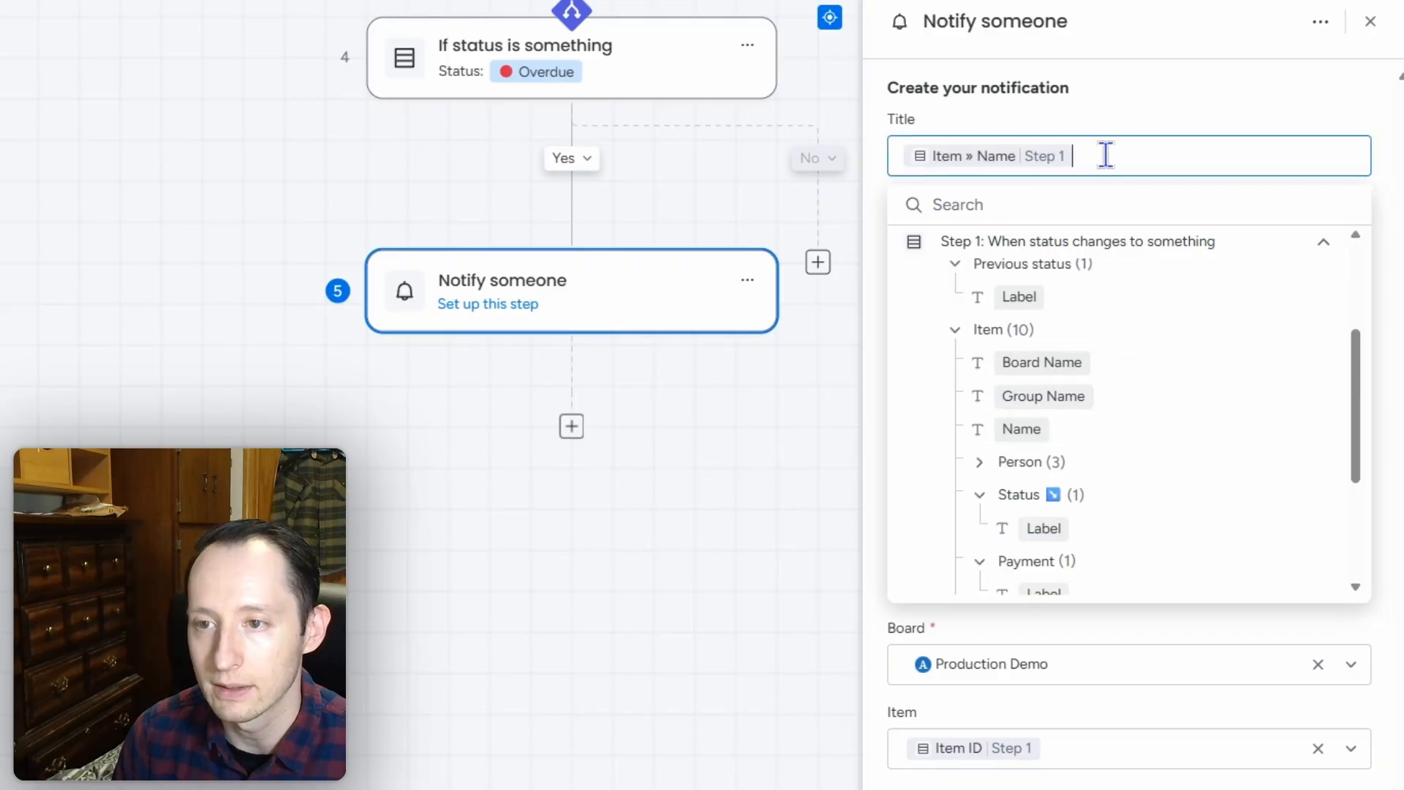
{"action": "type", "text": "Overdue"}
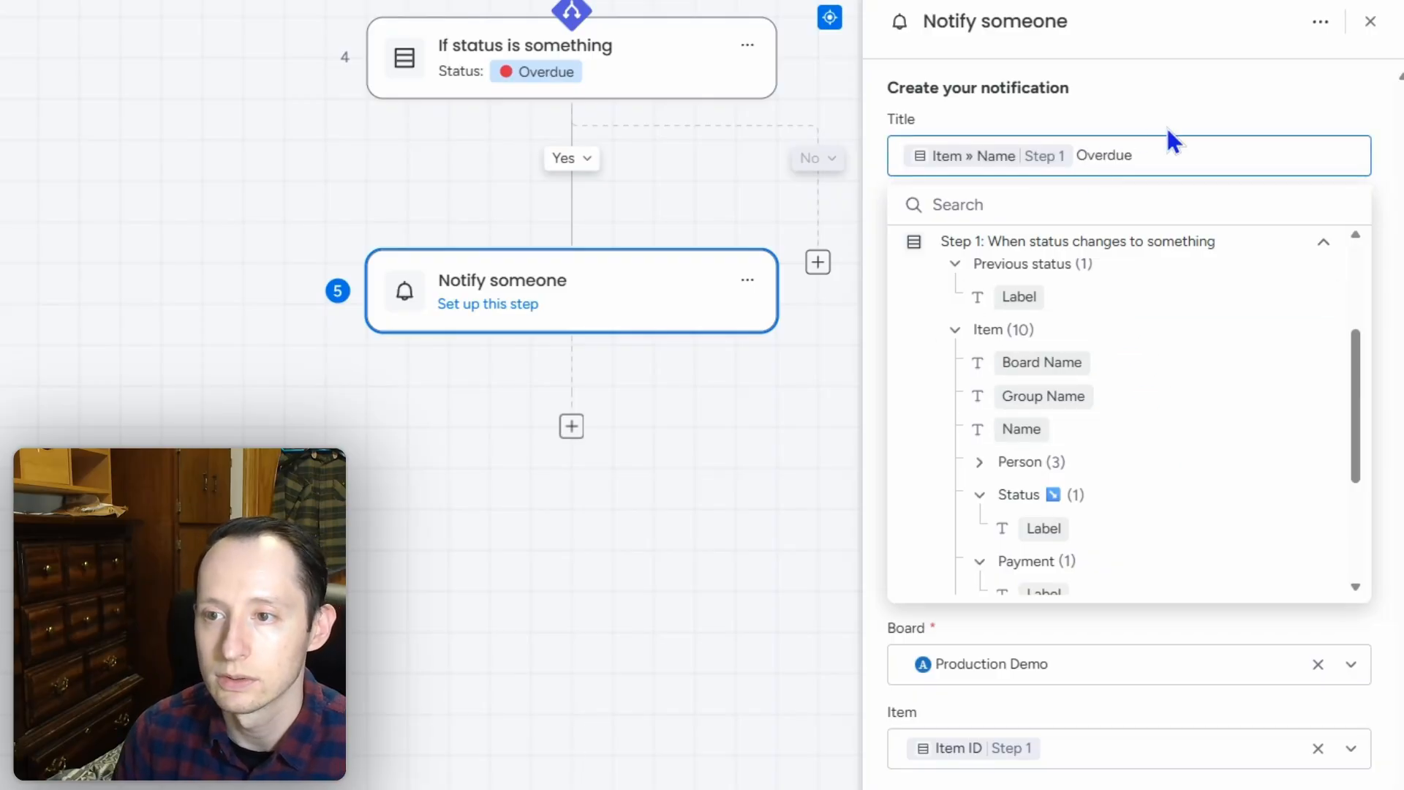
{"action": "left_click", "coordinate": [1119, 63]}
Step: Begin the notification message with the greeting "Hello", the step 1 item's Person Names value and a comma
{"action": "left_click", "coordinate": [1108, 257]}
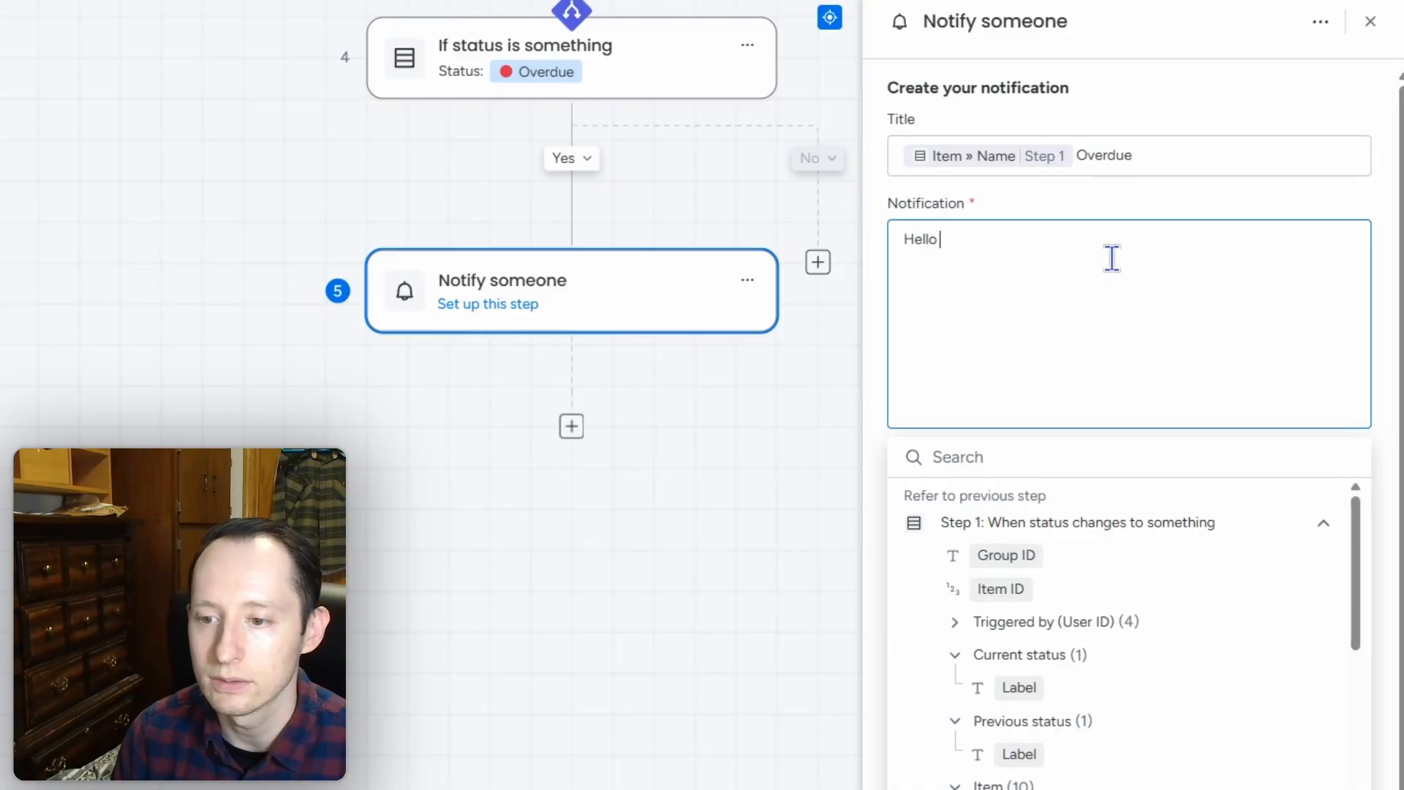
{"action": "left_click_drag", "start_coordinate": [1354, 545], "coordinate": [1378, 750]}
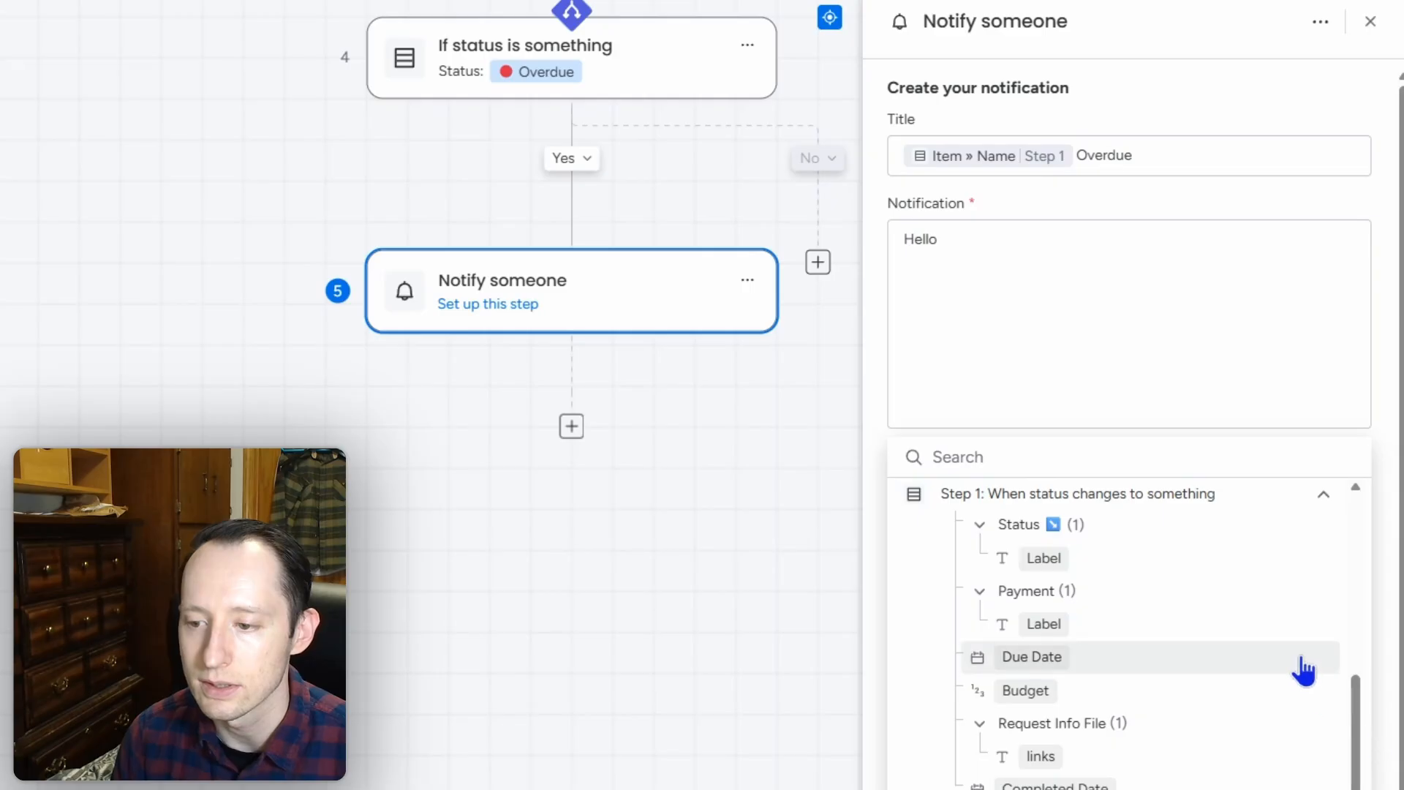
{"action": "scroll", "coordinate": [1300, 667], "scroll_direction": "down", "scroll_amount": 1}
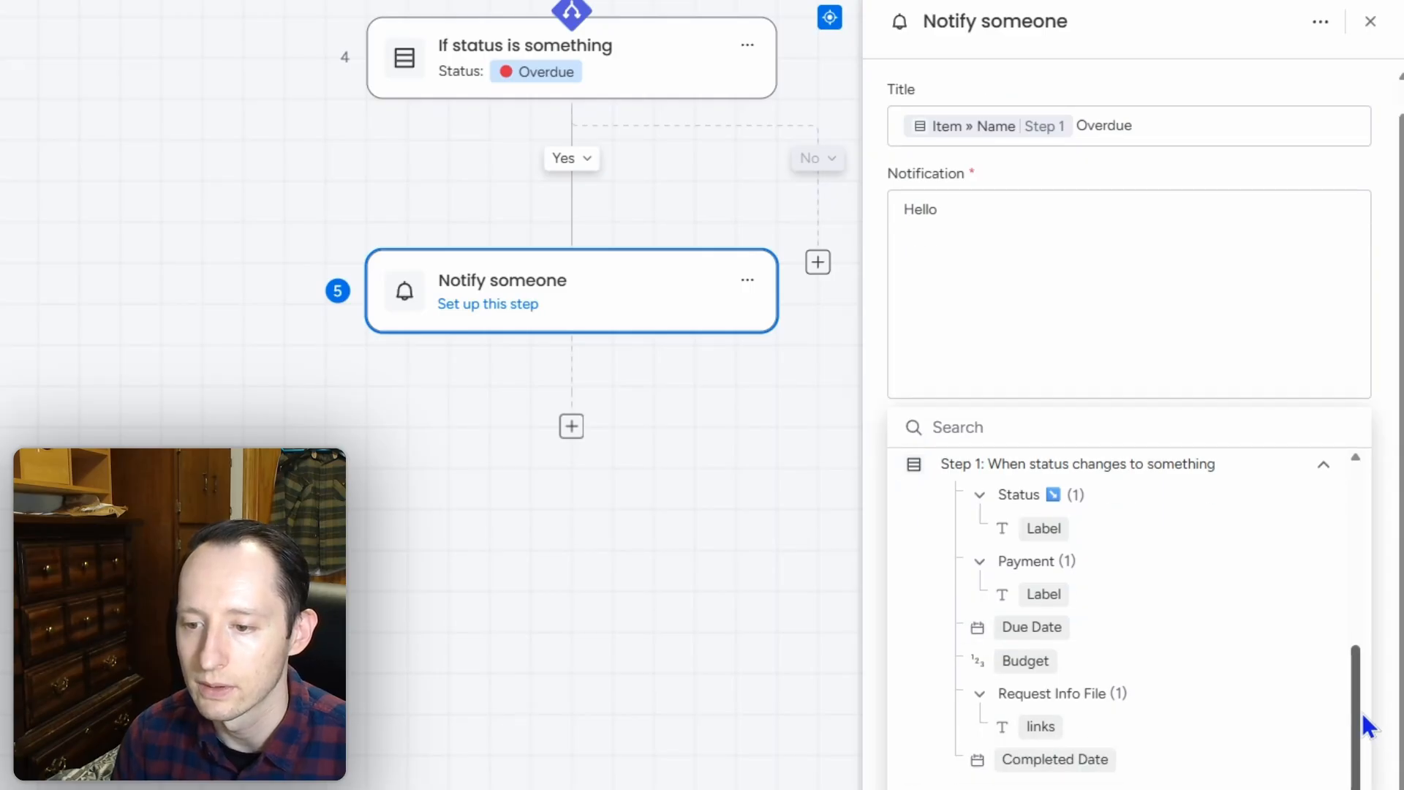
{"action": "left_click_drag", "start_coordinate": [1351, 708], "coordinate": [1351, 668]}
{"action": "left_click", "coordinate": [979, 566]}
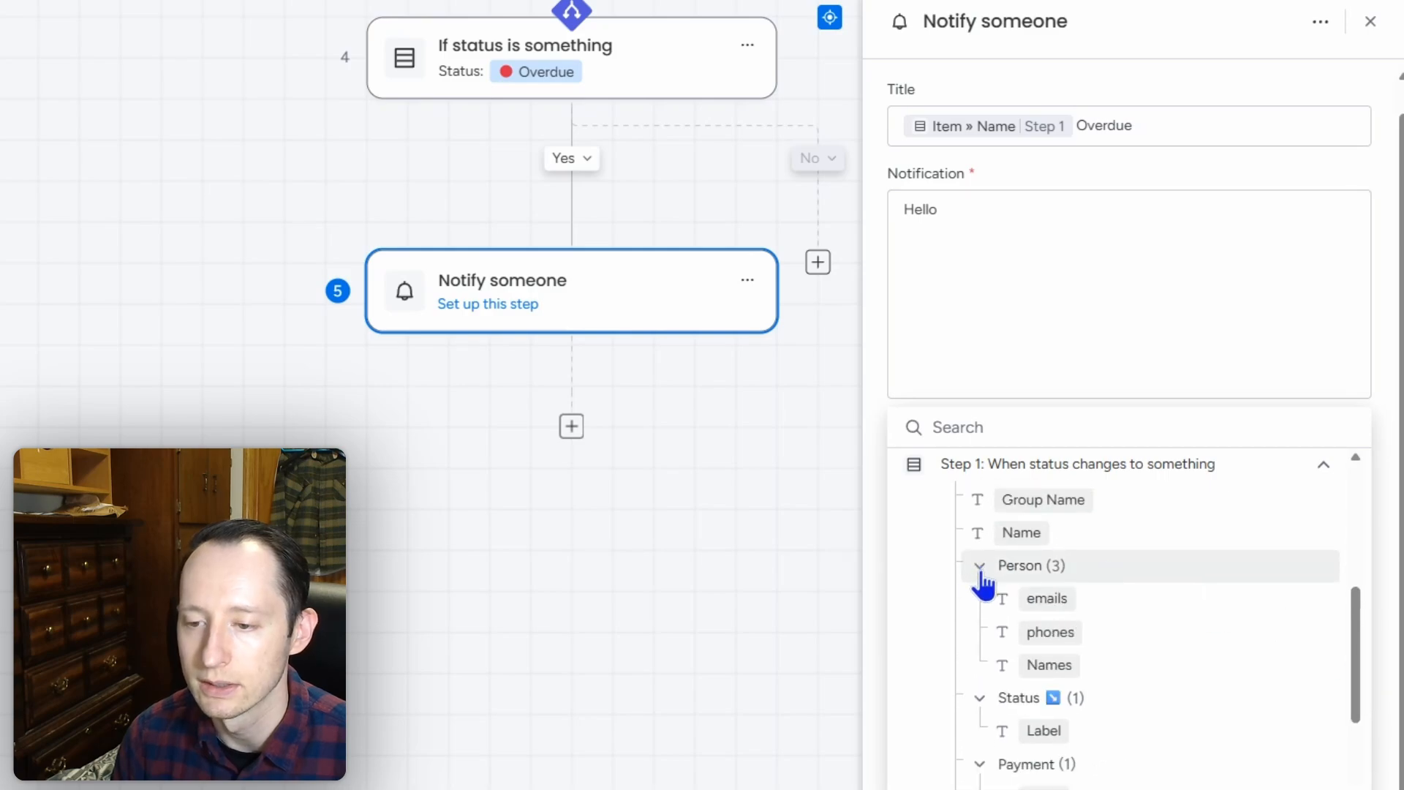
{"action": "left_click", "coordinate": [1059, 604]}
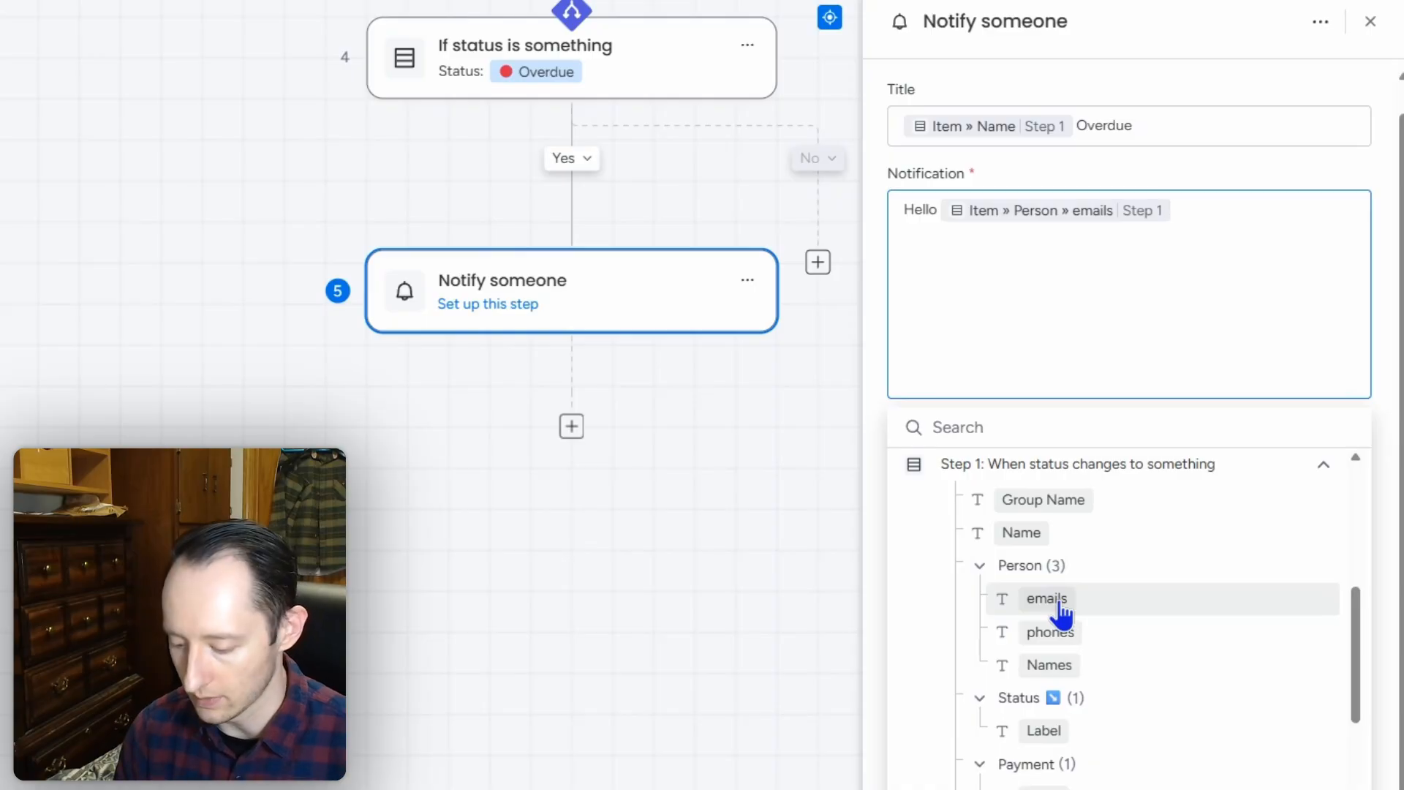
{"action": "key", "text": "BackSpace"}
{"action": "left_click", "coordinate": [1064, 663]}
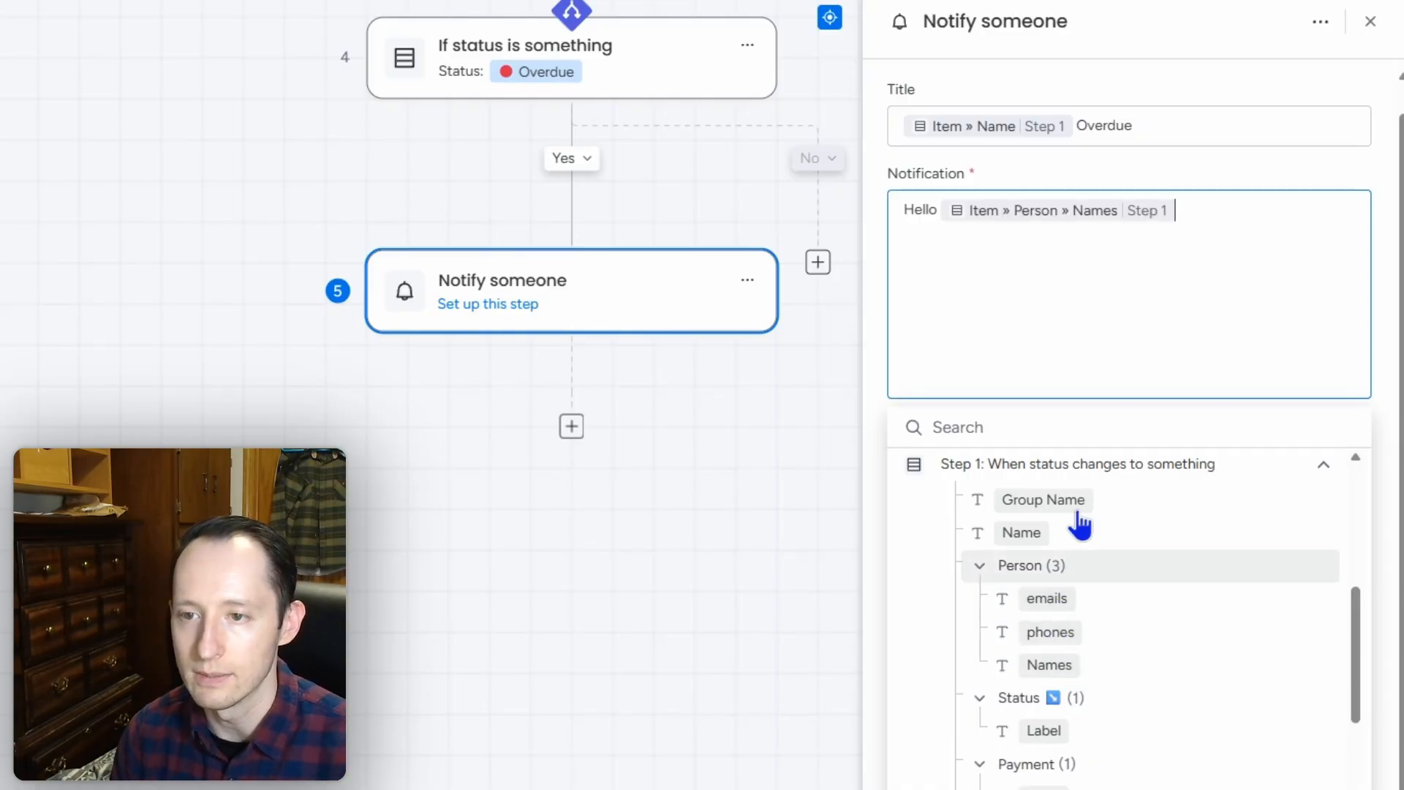
{"action": "type", "text": ","}
{"action": "key", "text": "Return"}
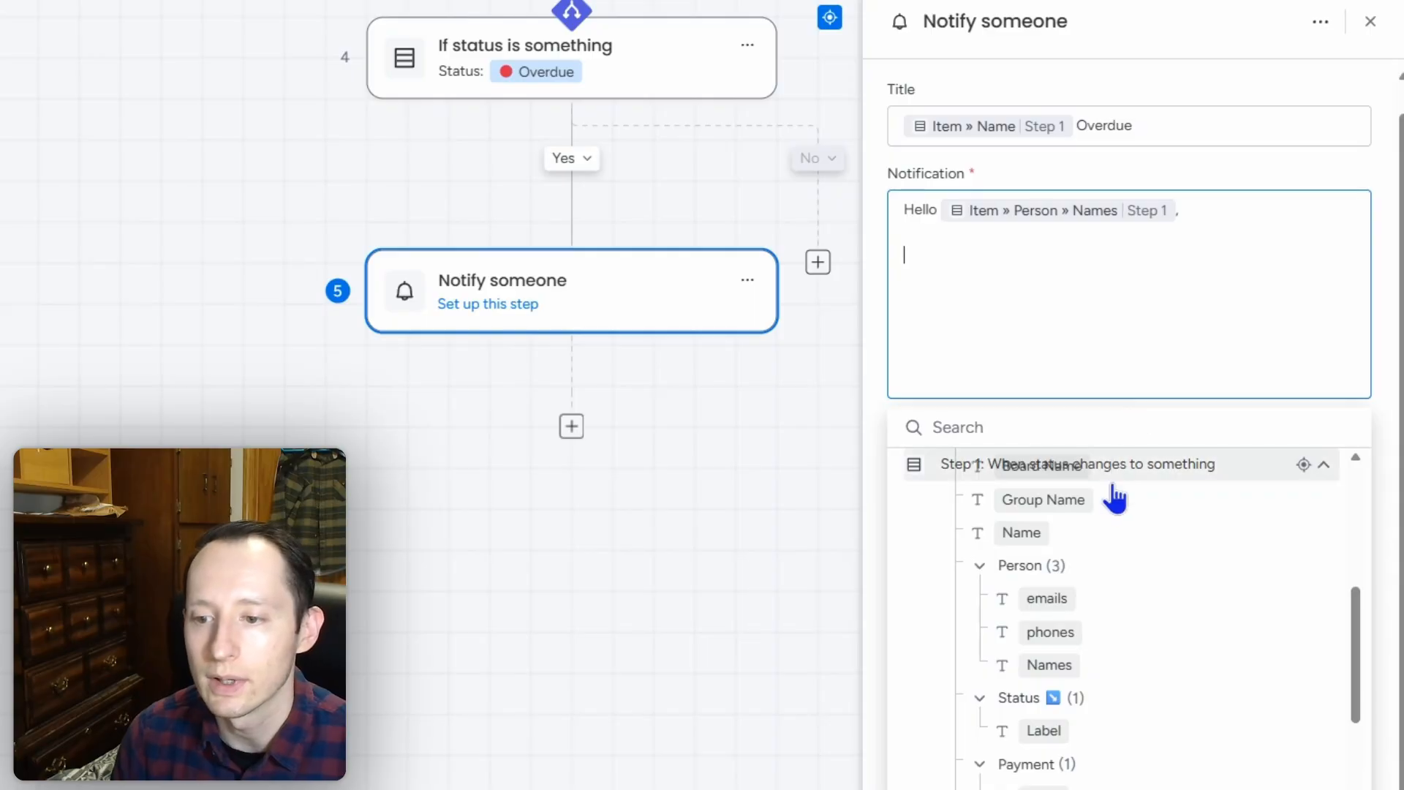
Step: Complete the message body with the step 1 item's Name followed by "is Overdue" and a closing line "Thanks"
{"action": "mouse_move", "coordinate": [1354, 612]}
{"action": "left_mouse_down"}
{"action": "mouse_move", "coordinate": [1342, 497]}
{"action": "mouse_move", "coordinate": [1351, 585]}
{"action": "left_mouse_up"}
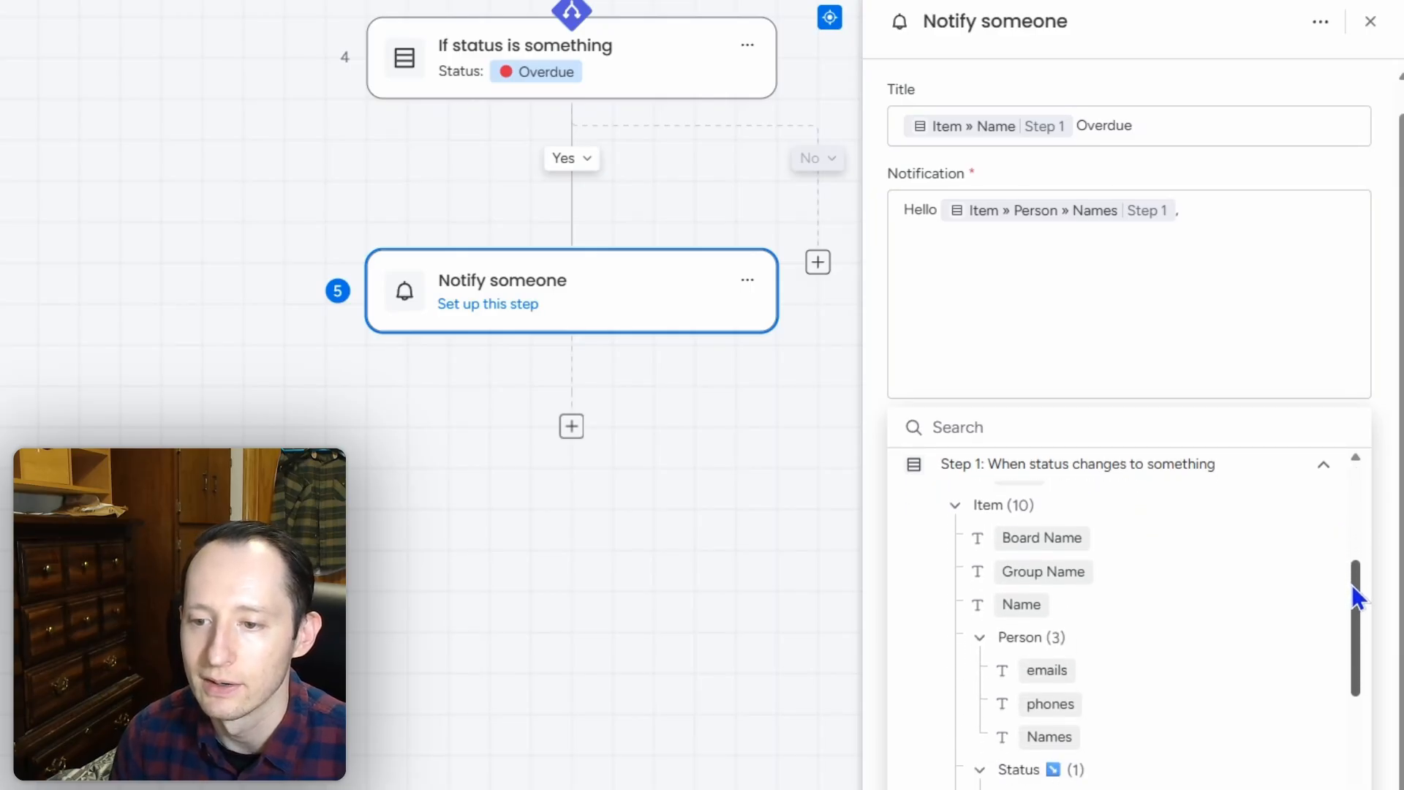
{"action": "left_click", "coordinate": [1037, 607]}
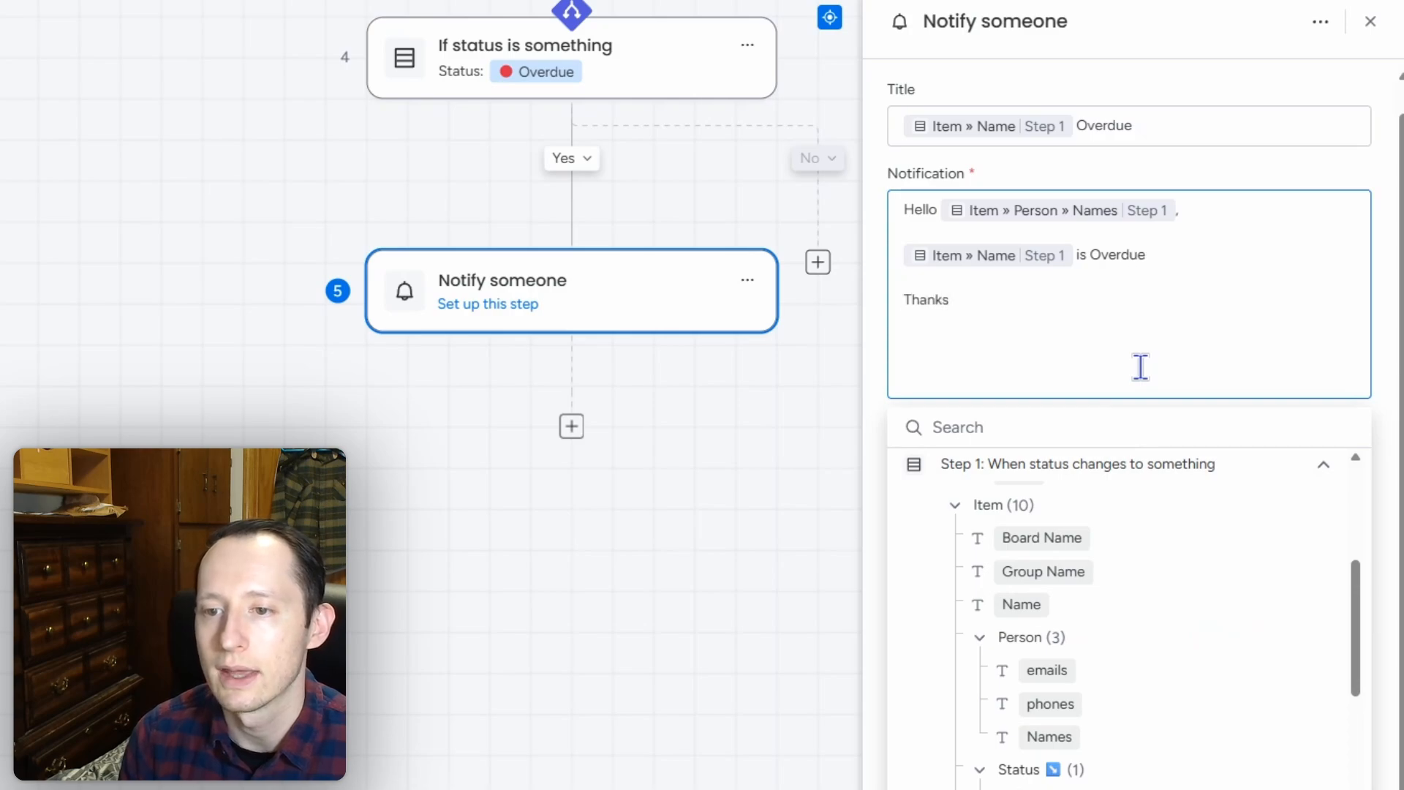
{"action": "left_click", "coordinate": [1250, 185]}
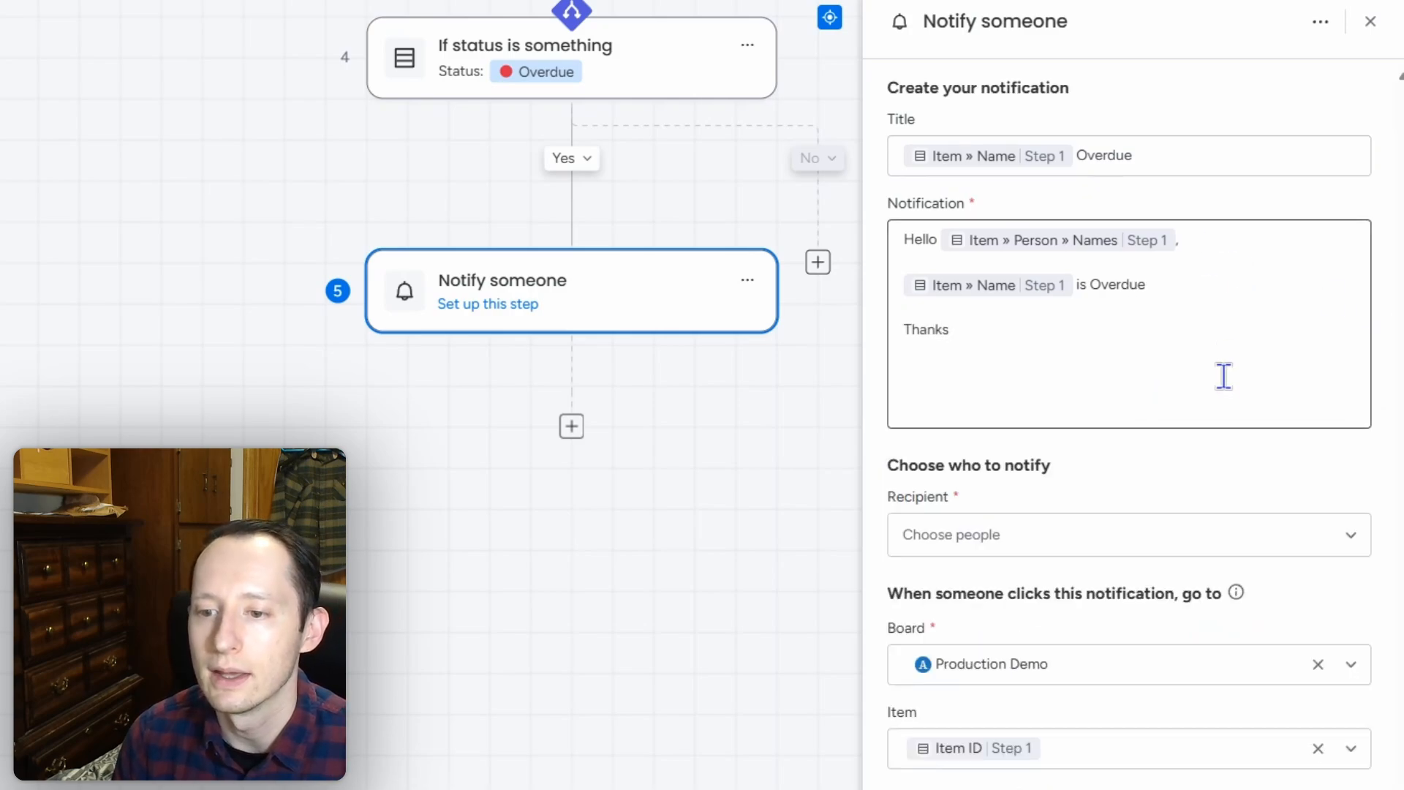
Step: Set the notification recipient to the Person from the step 1 item and close the action's settings
{"action": "left_click", "coordinate": [1180, 543]}
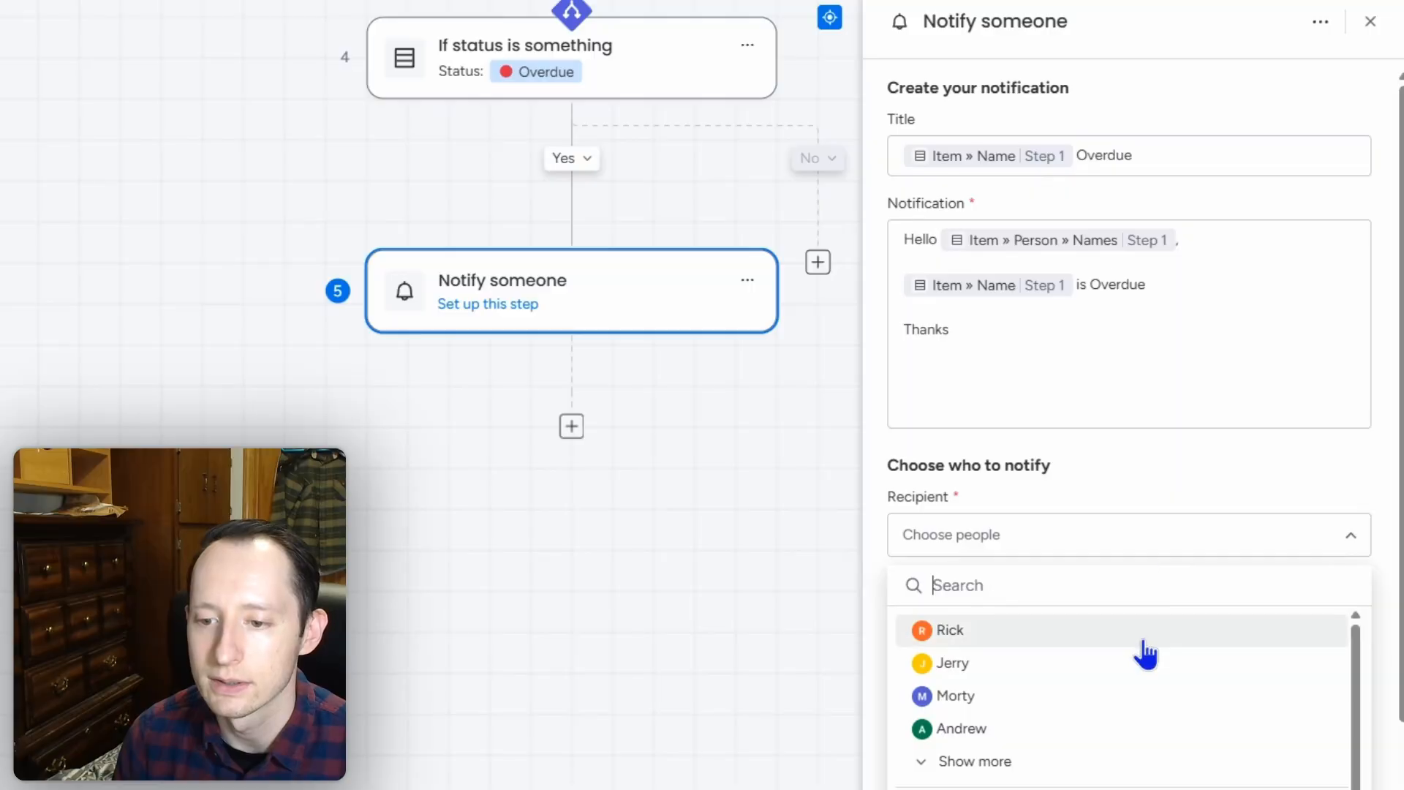
{"action": "scroll", "coordinate": [1166, 695], "scroll_direction": "down", "scroll_amount": 2}
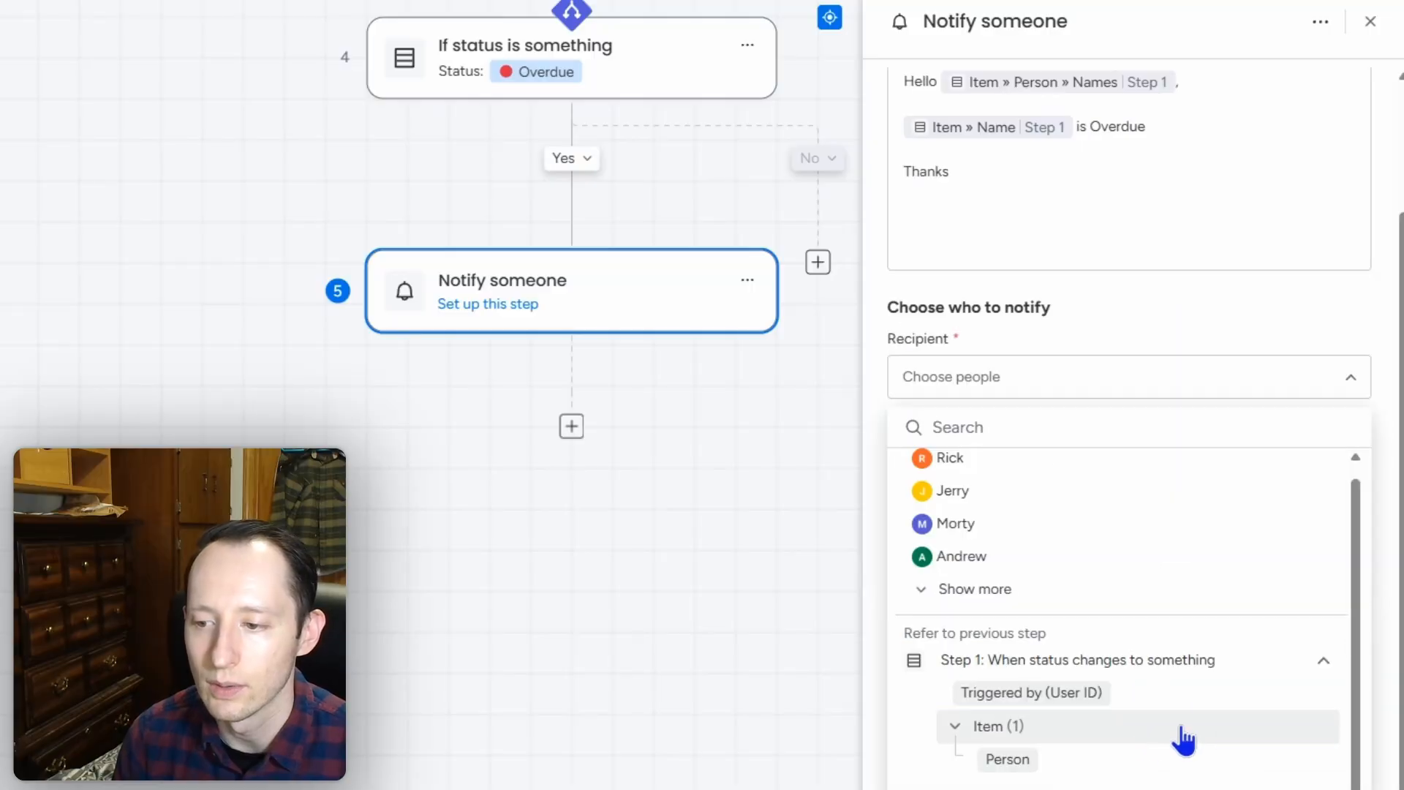
{"action": "left_click", "coordinate": [1014, 761]}
{"action": "left_click", "coordinate": [1372, 314]}
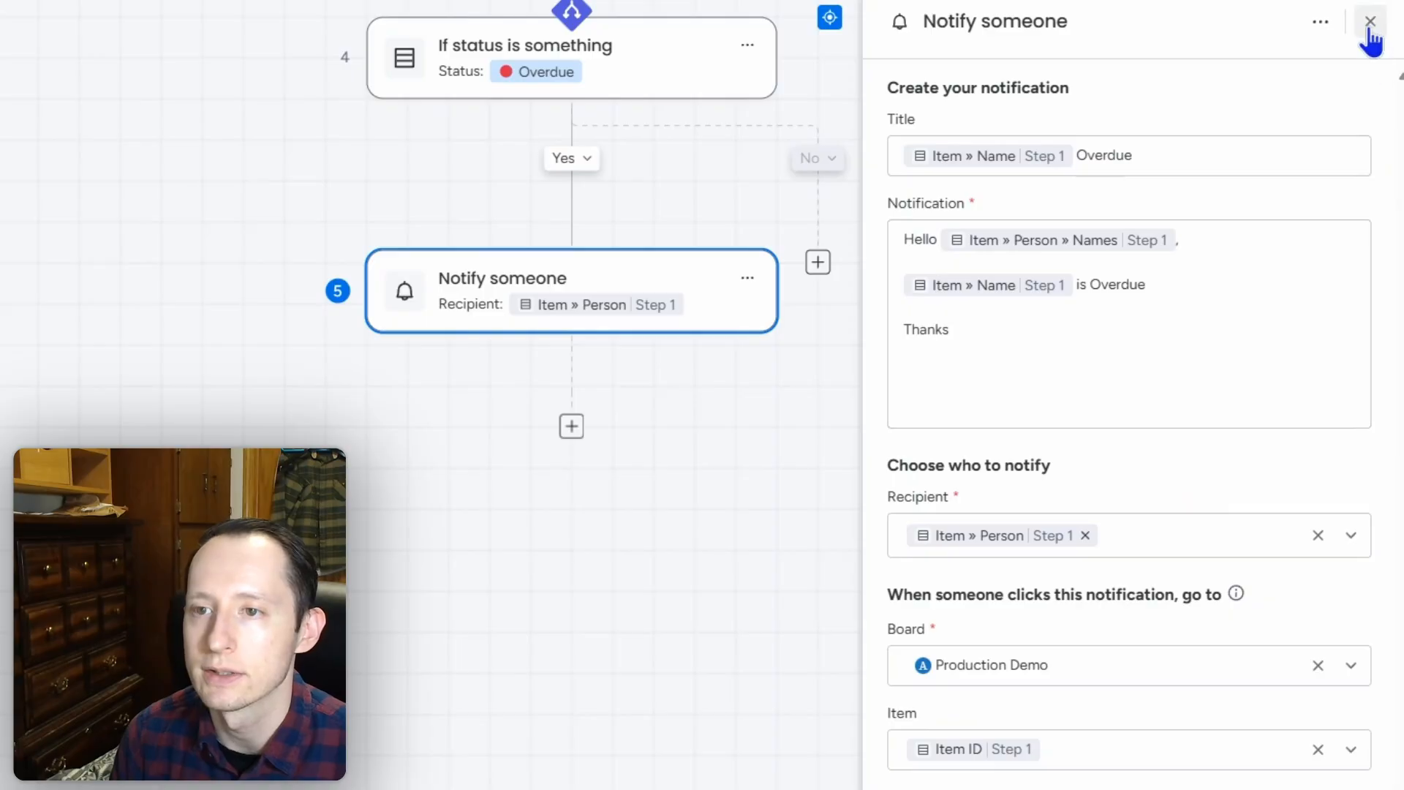
{"action": "left_click", "coordinate": [1320, 23]}
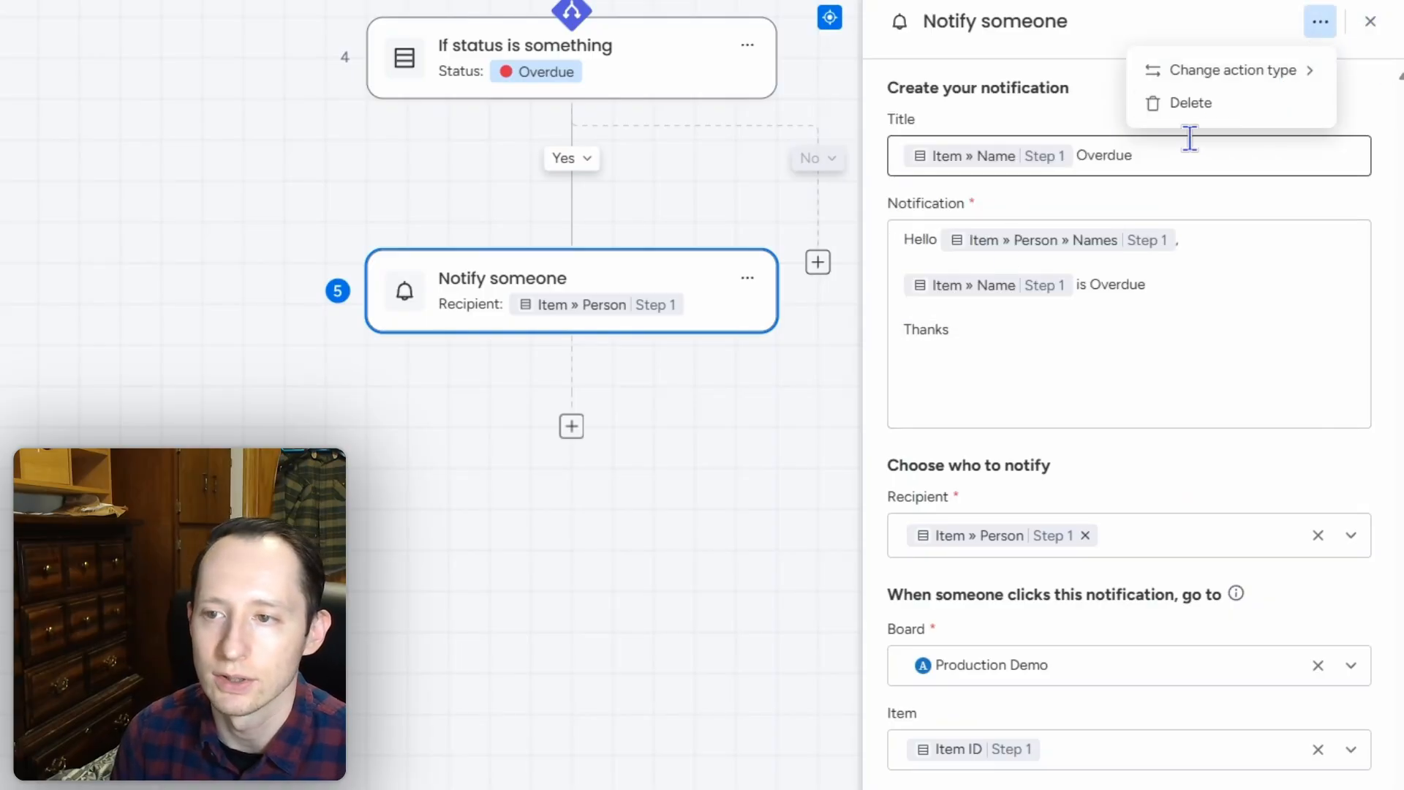
{"action": "left_click", "coordinate": [1362, 30]}
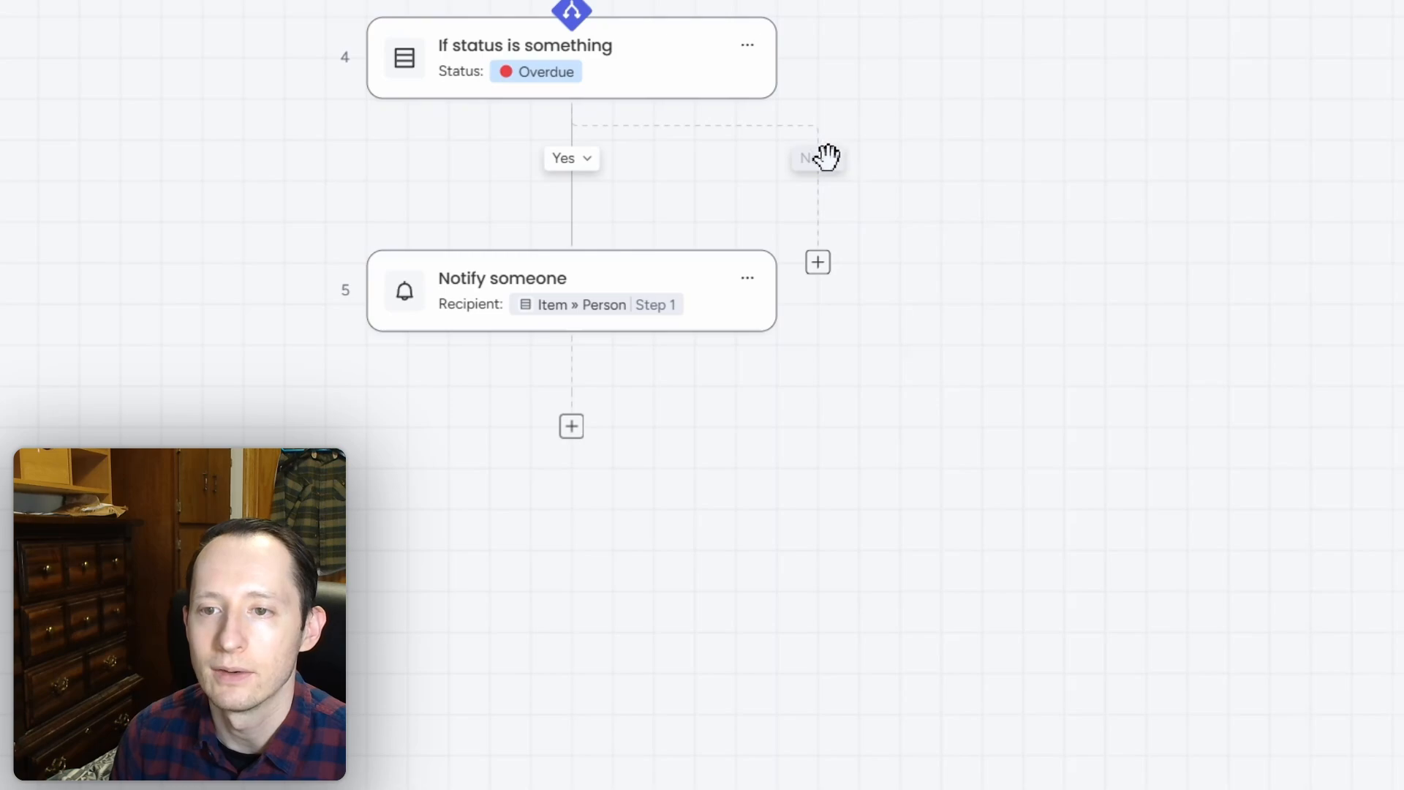
Step: Look at the step types offered for the No branch of the Overdue condition without adding one
{"action": "left_click", "coordinate": [695, 189]}
{"action": "left_click", "coordinate": [571, 202]}
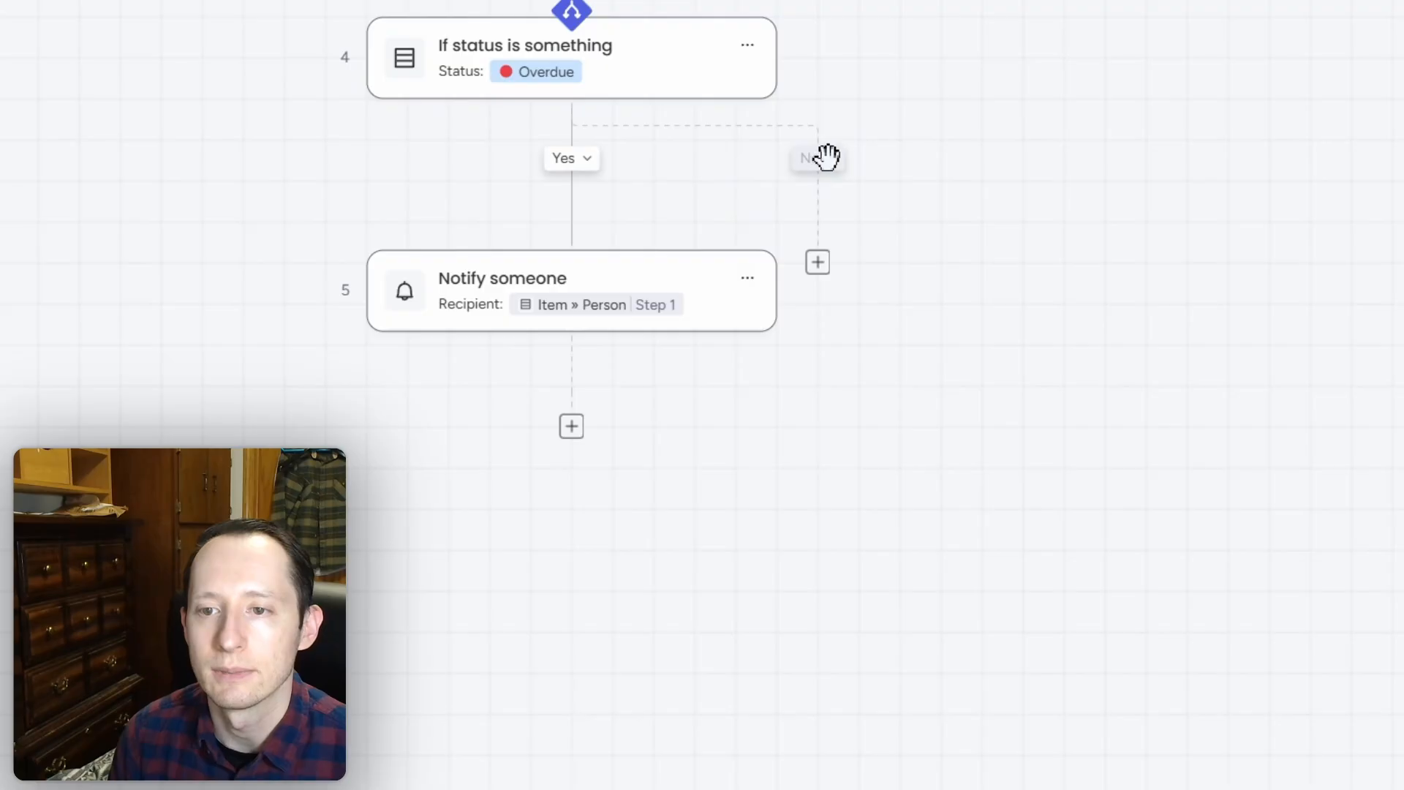
{"action": "left_click", "coordinate": [817, 261]}
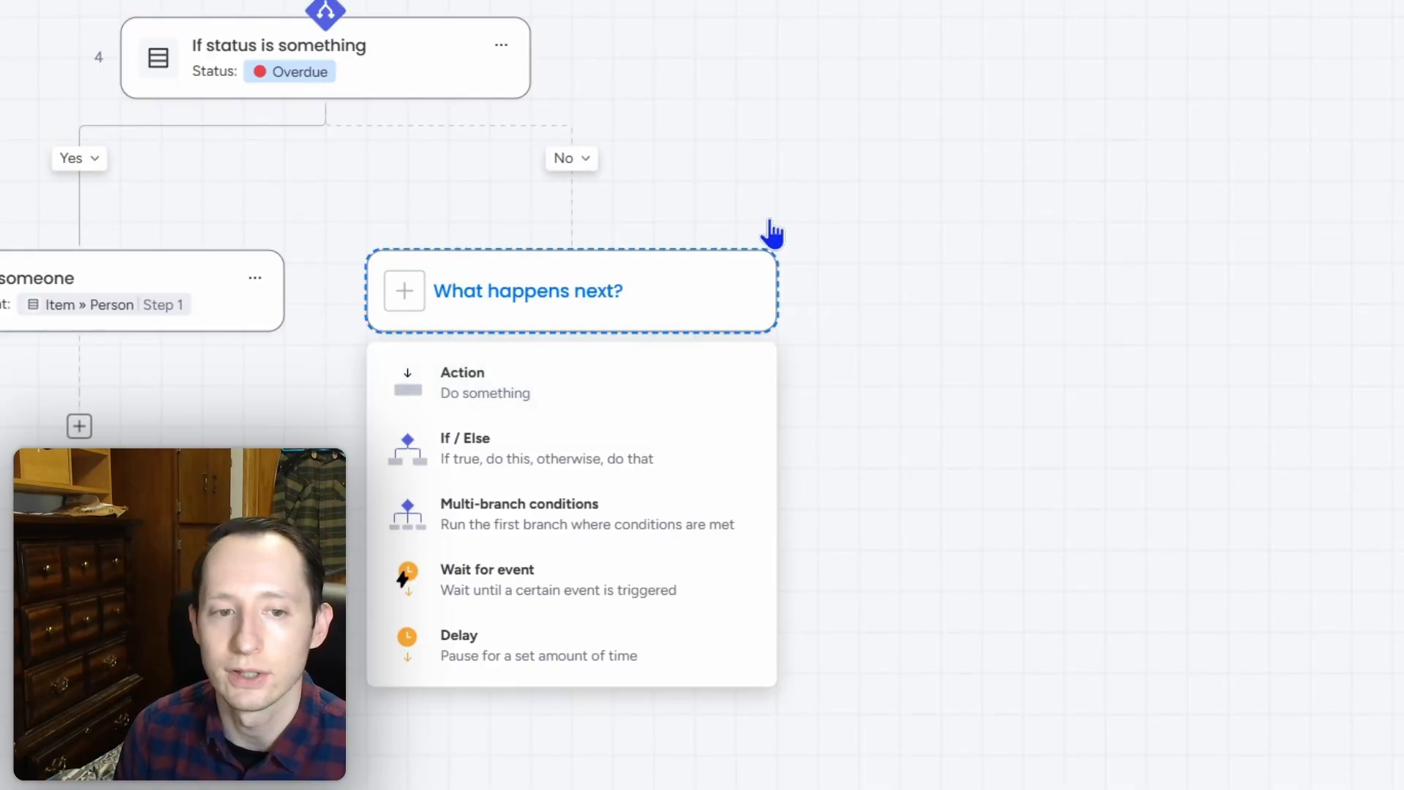
{"action": "left_click", "coordinate": [846, 182]}
Step: Browse the actions available for the No branch, from column and communication actions to third-party integrations, without choosing one
{"action": "scroll", "coordinate": [518, 608], "scroll_direction": "up", "scroll_amount": 5}
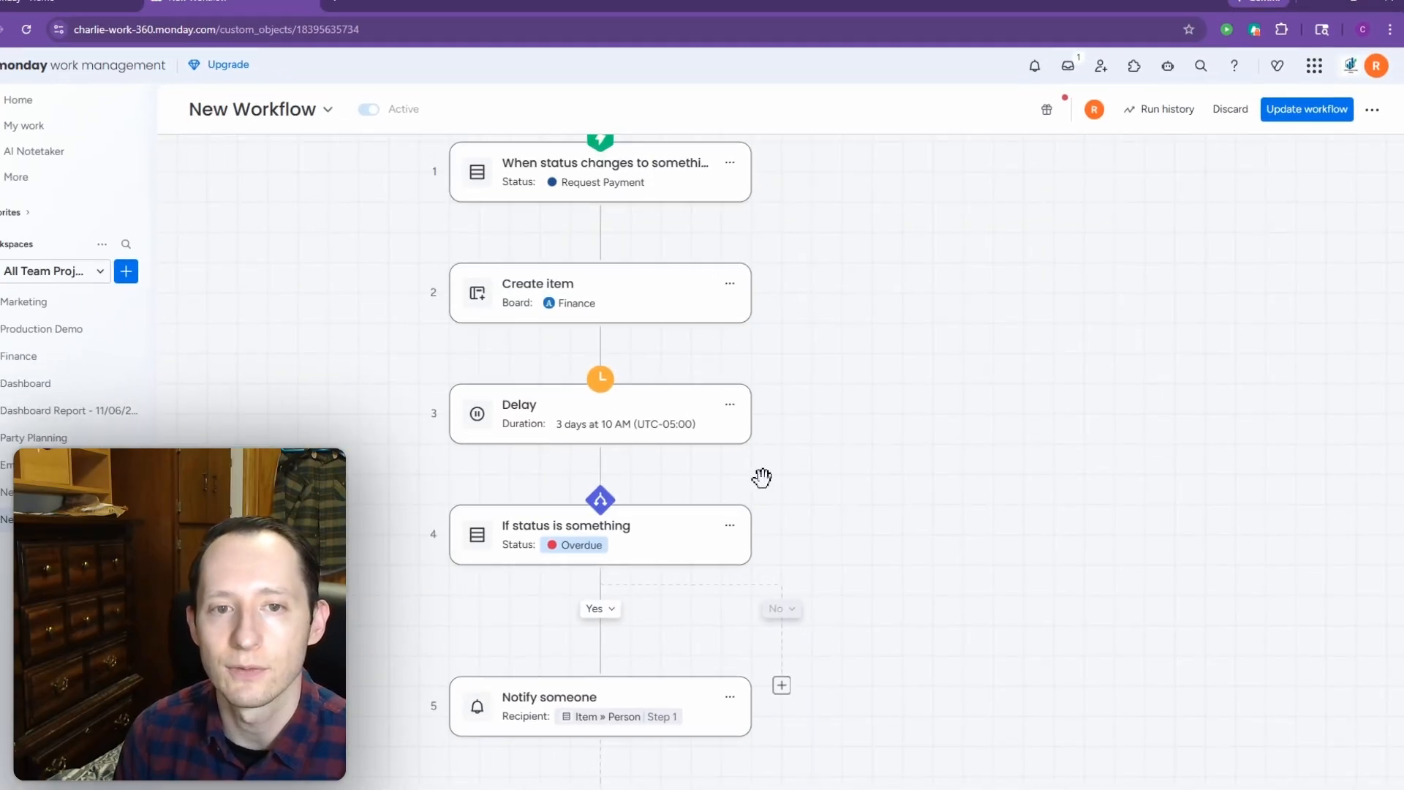
{"action": "scroll", "coordinate": [822, 438], "scroll_direction": "down", "scroll_amount": 1}
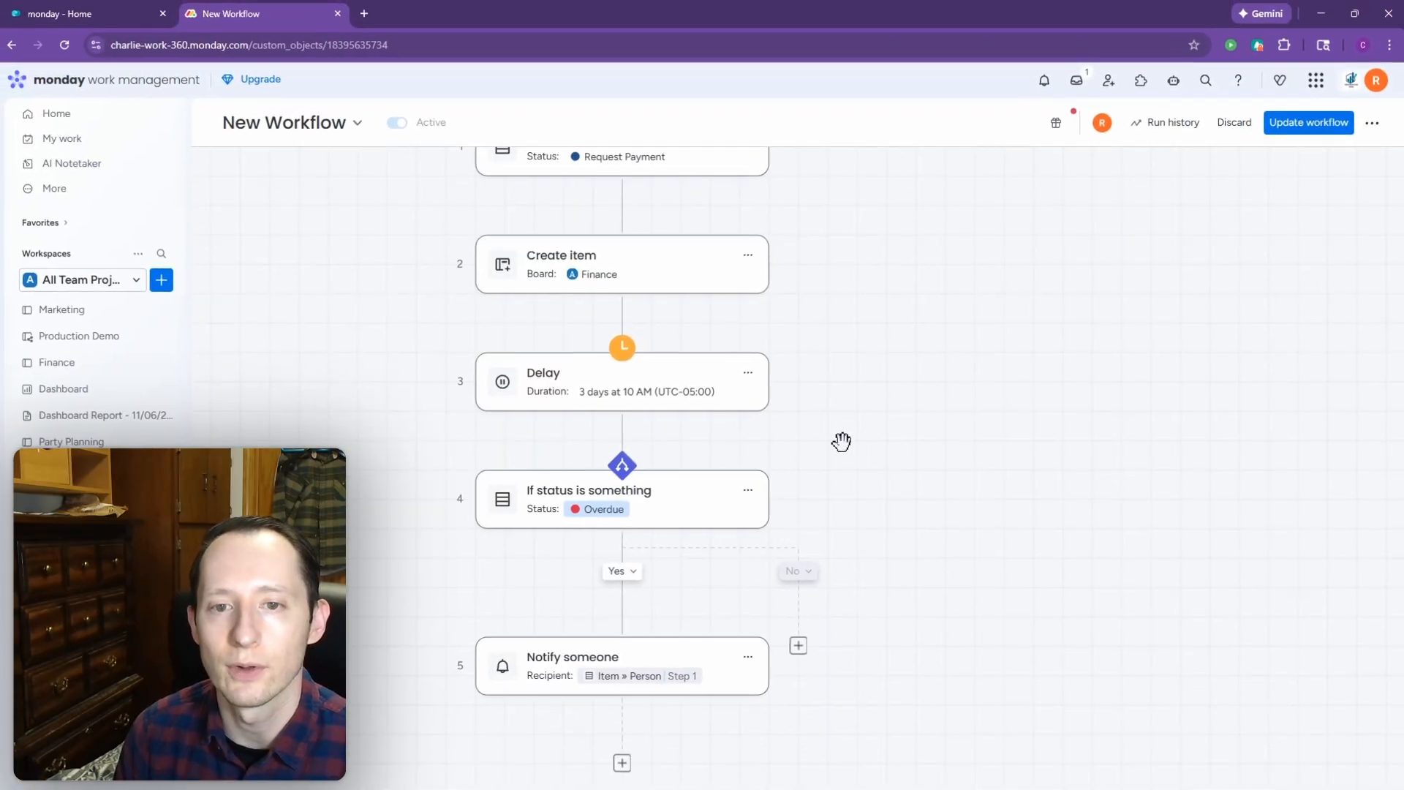
{"action": "scroll", "coordinate": [825, 437], "scroll_direction": "up", "scroll_amount": 2}
{"action": "scroll", "coordinate": [842, 441], "scroll_direction": "down", "scroll_amount": 2}
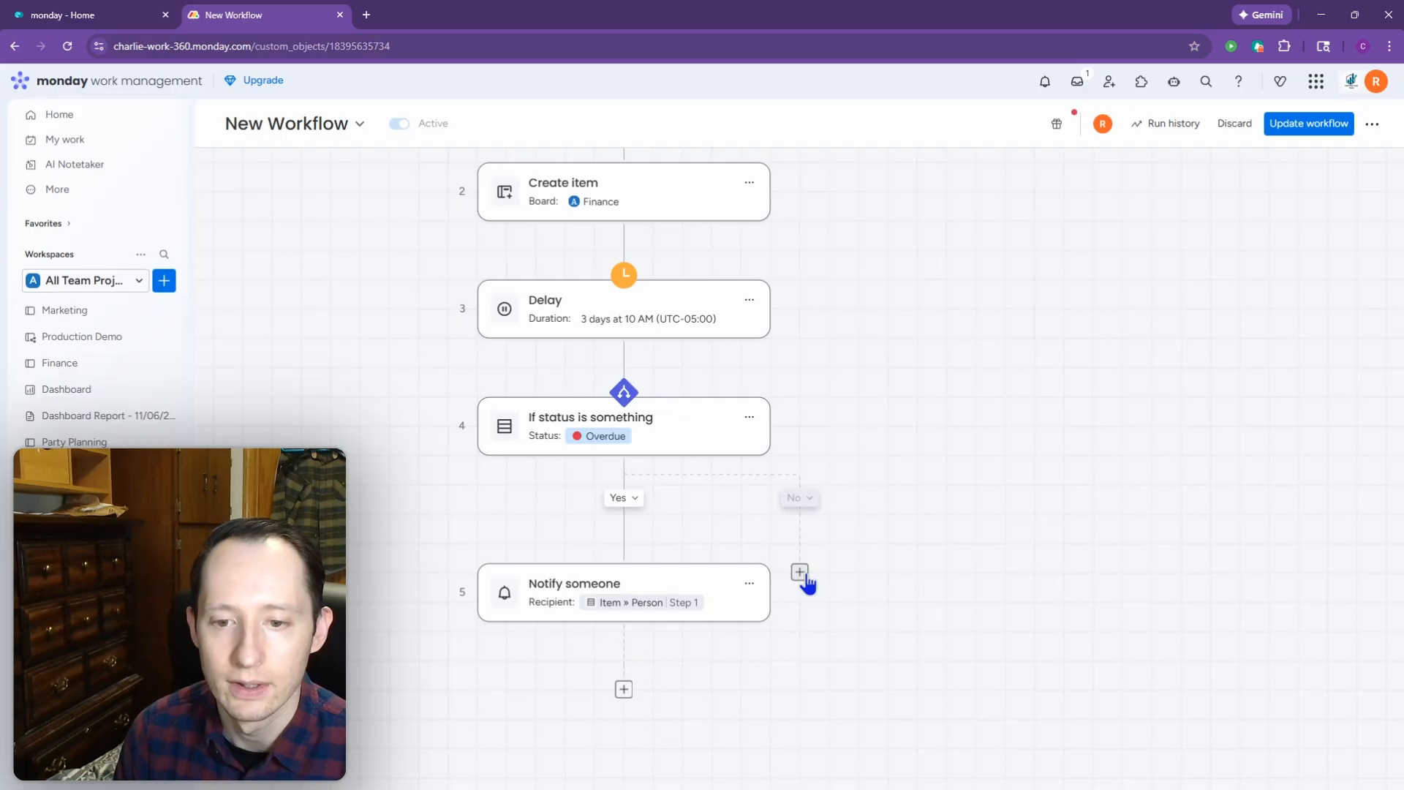
{"action": "left_click", "coordinate": [801, 571]}
{"action": "left_click", "coordinate": [859, 464]}
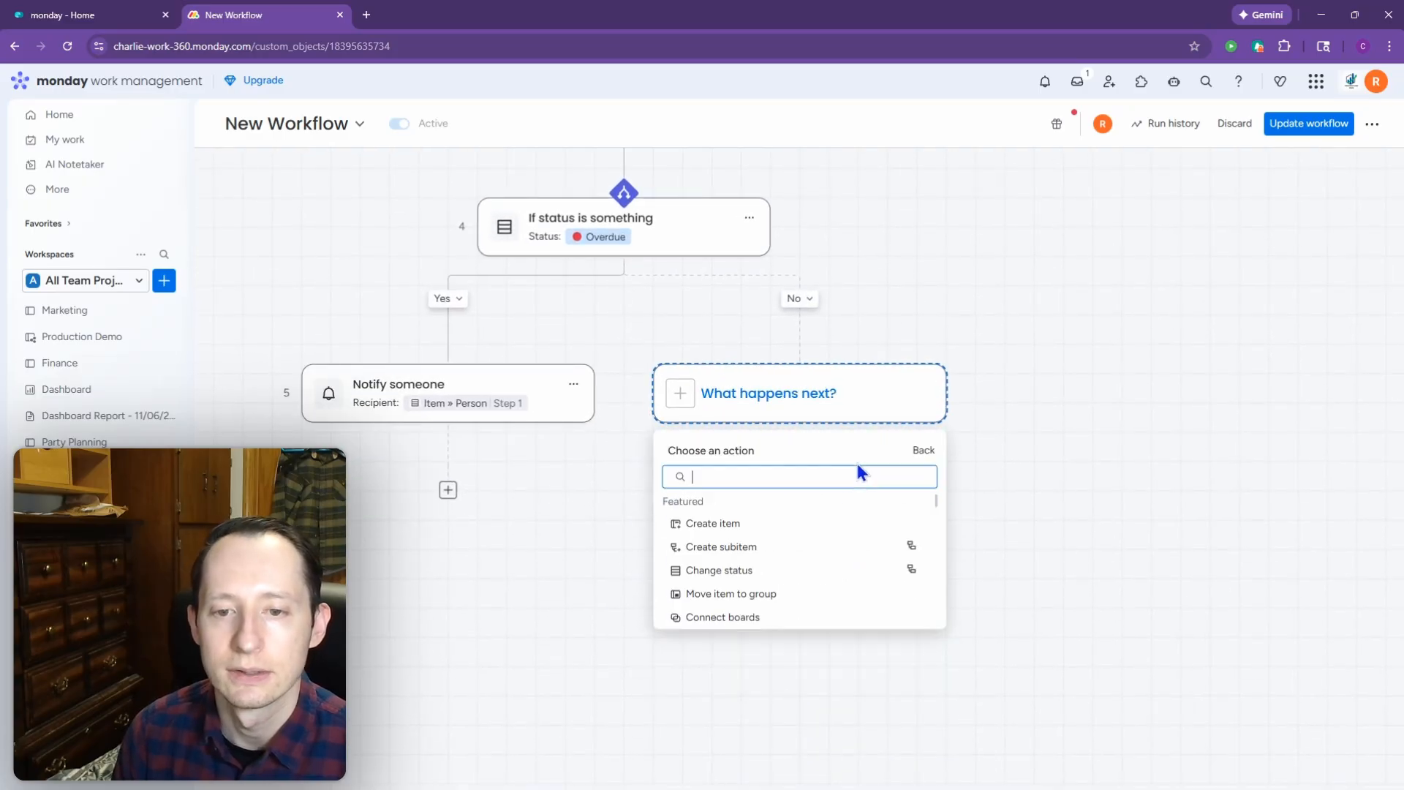
{"action": "scroll", "coordinate": [881, 526], "scroll_direction": "down", "scroll_amount": 3}
{"action": "scroll", "coordinate": [873, 552], "scroll_direction": "up", "scroll_amount": 1}
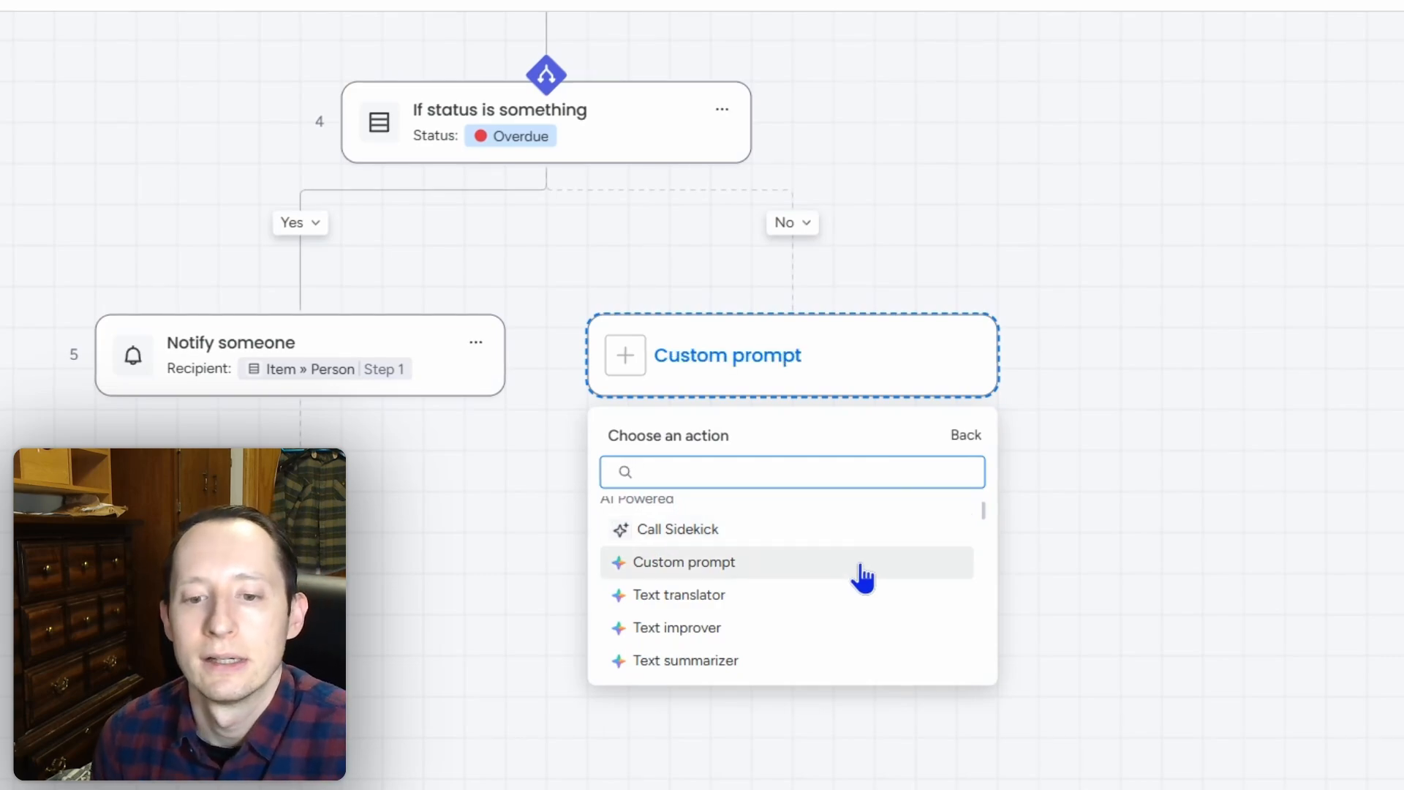
{"action": "scroll", "coordinate": [856, 577], "scroll_direction": "down", "scroll_amount": 2}
{"action": "scroll", "coordinate": [850, 584], "scroll_direction": "down", "scroll_amount": 4}
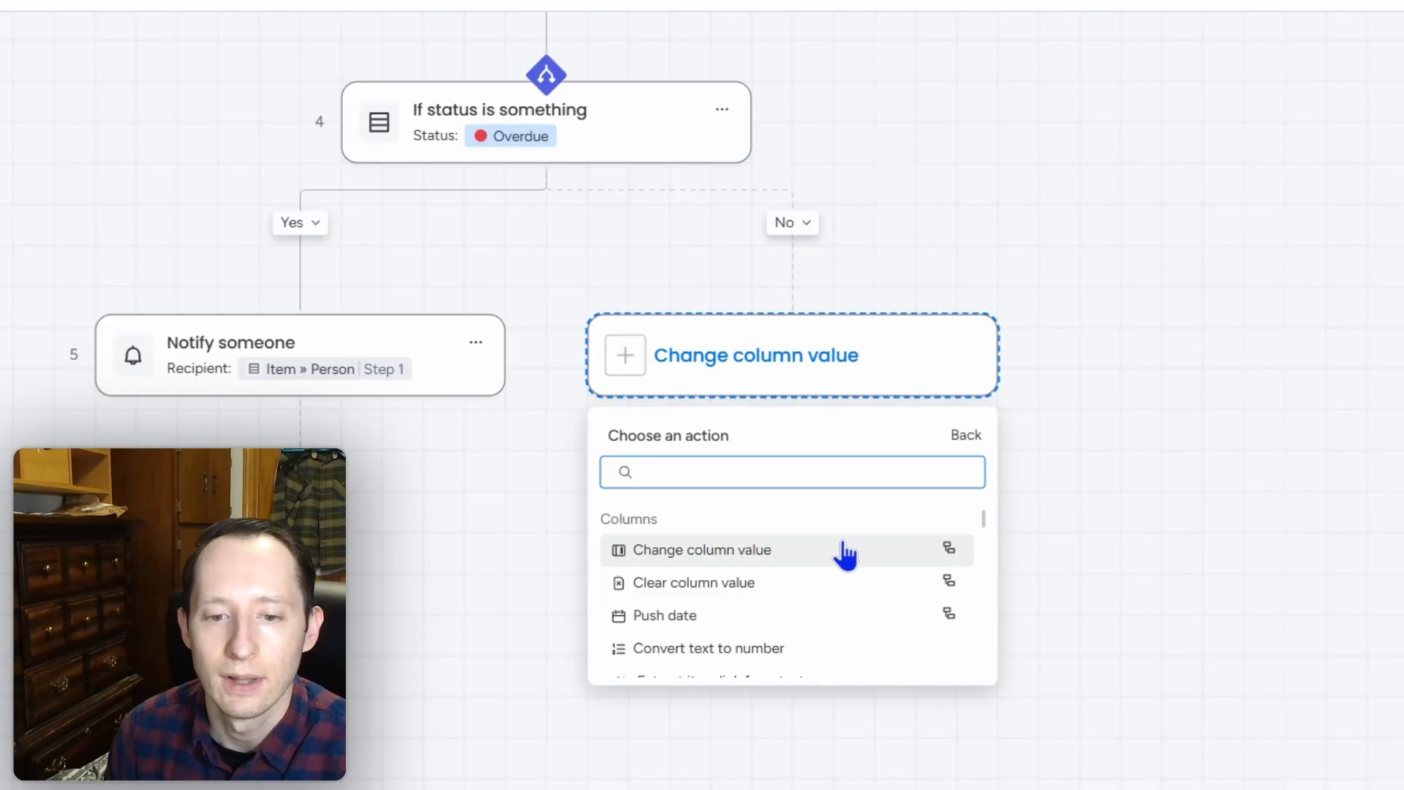
{"action": "scroll", "coordinate": [843, 568], "scroll_direction": "down", "scroll_amount": 3}
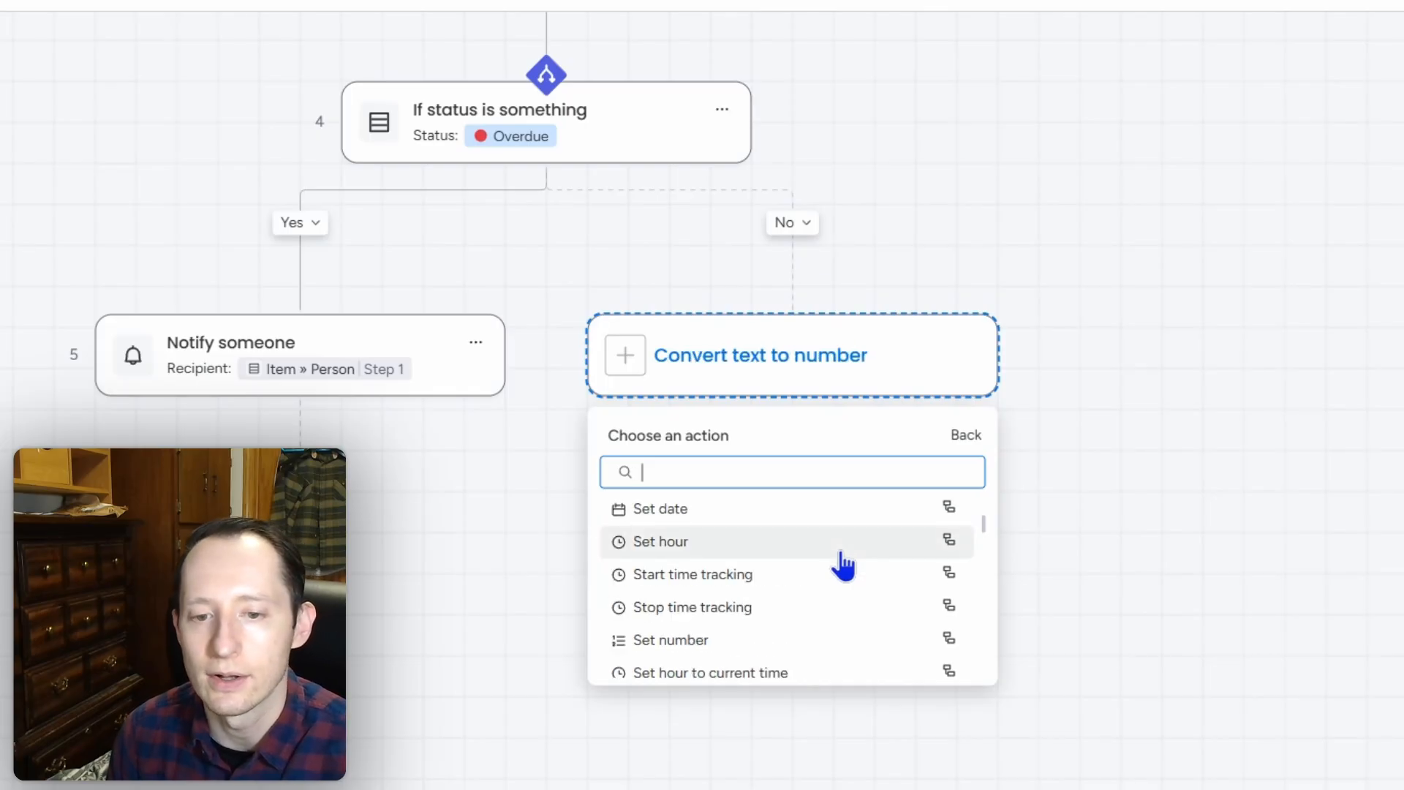
{"action": "scroll", "coordinate": [841, 567], "scroll_direction": "down", "scroll_amount": 3}
{"action": "scroll", "coordinate": [837, 569], "scroll_direction": "down", "scroll_amount": 8}
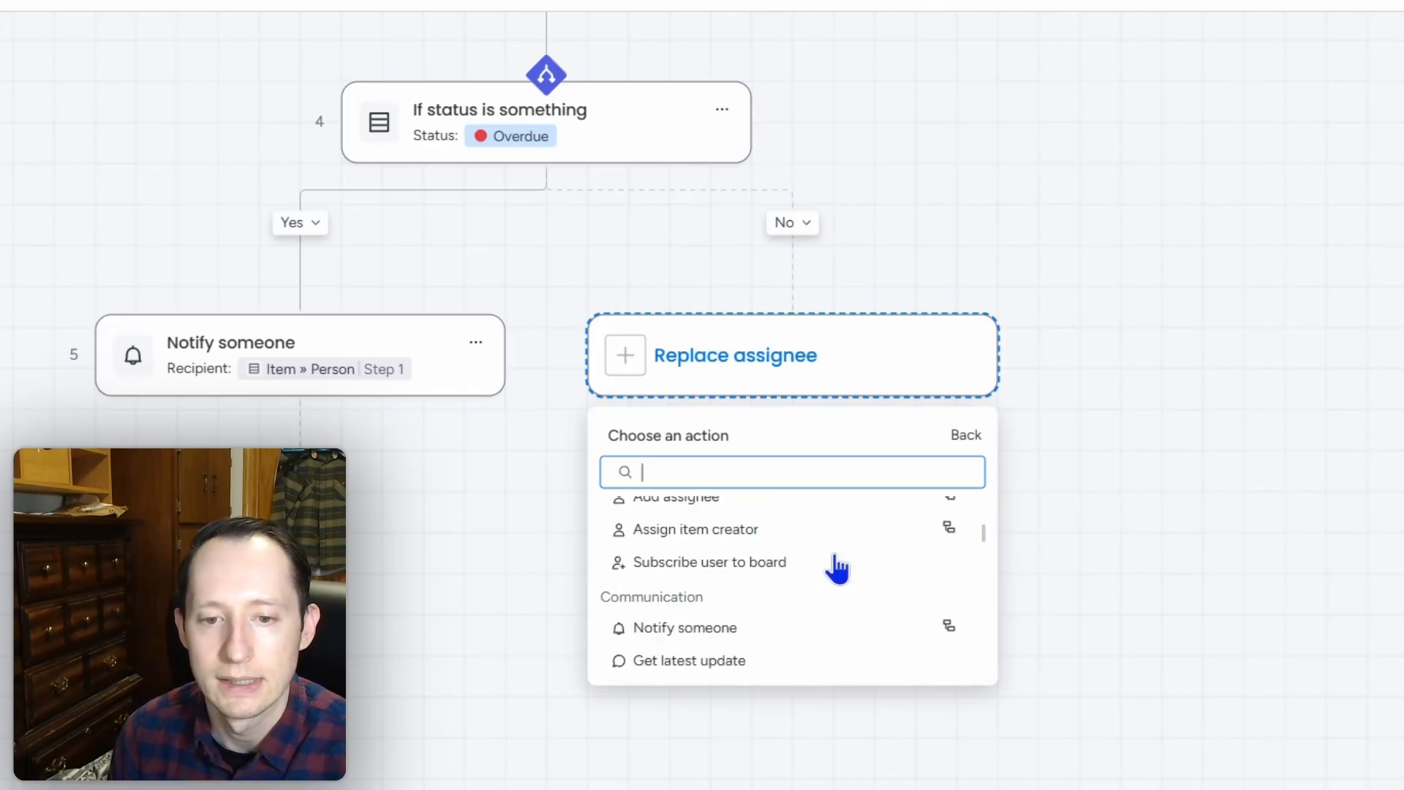
{"action": "scroll", "coordinate": [832, 560], "scroll_direction": "down", "scroll_amount": 10}
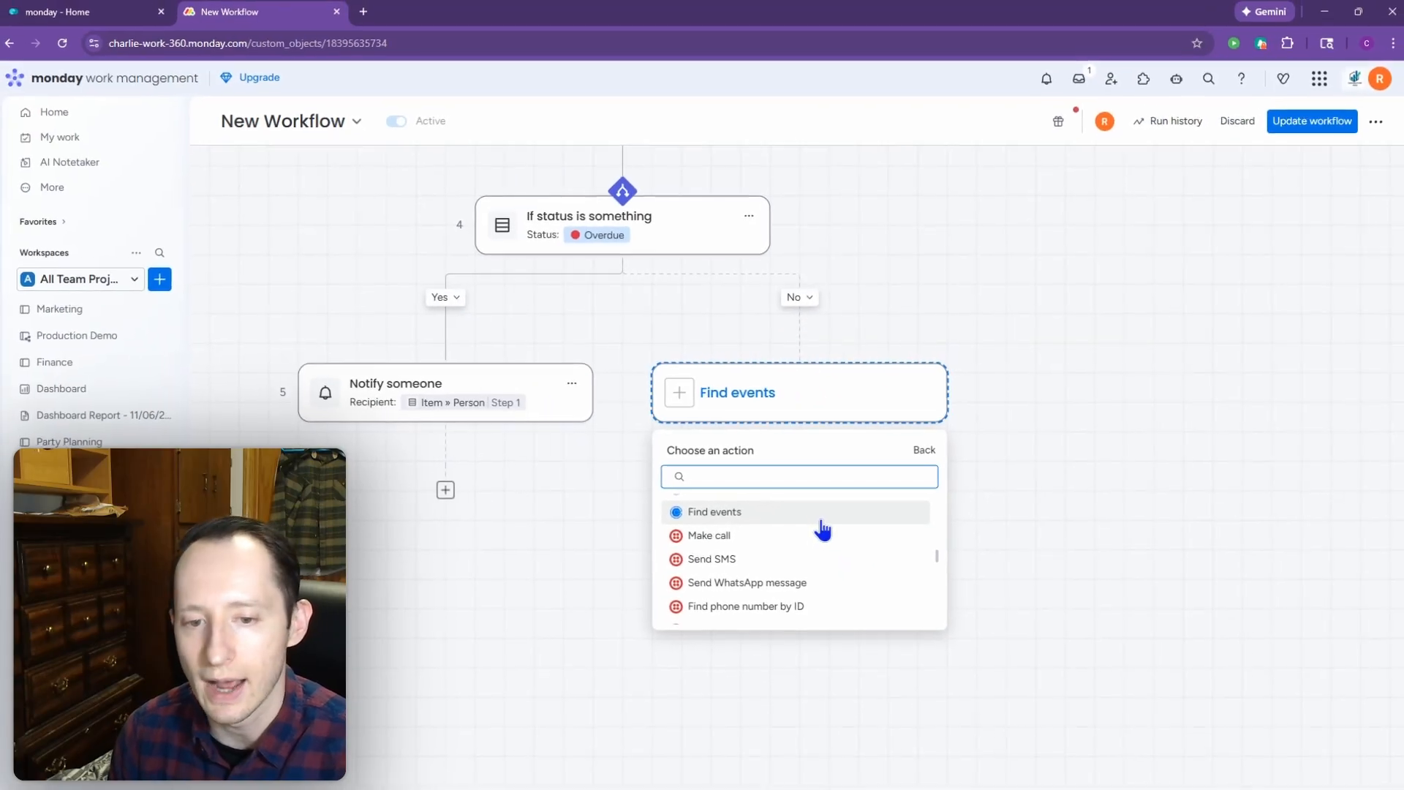
{"action": "scroll", "coordinate": [823, 530], "scroll_direction": "down", "scroll_amount": 5}
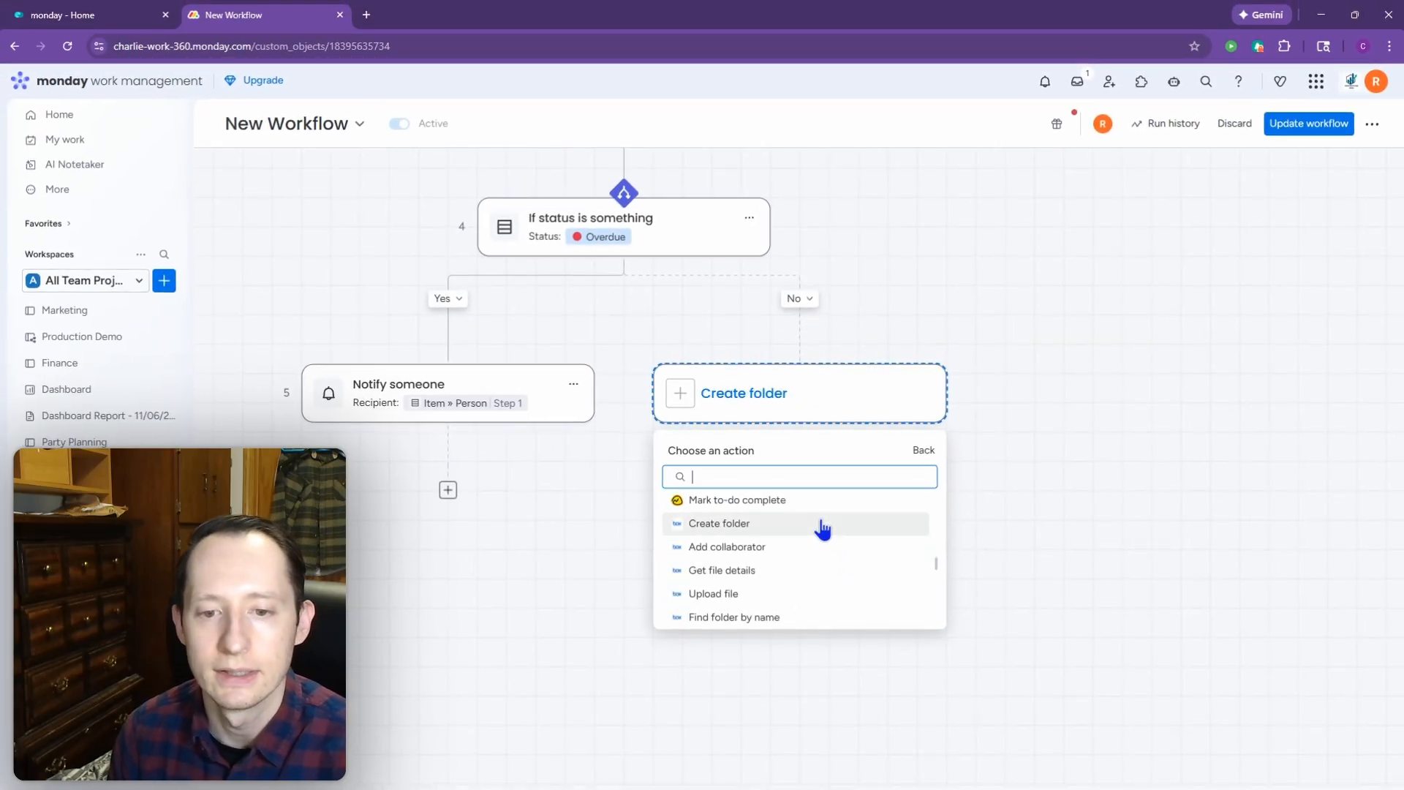
{"action": "scroll", "coordinate": [822, 530], "scroll_direction": "down", "scroll_amount": 12}
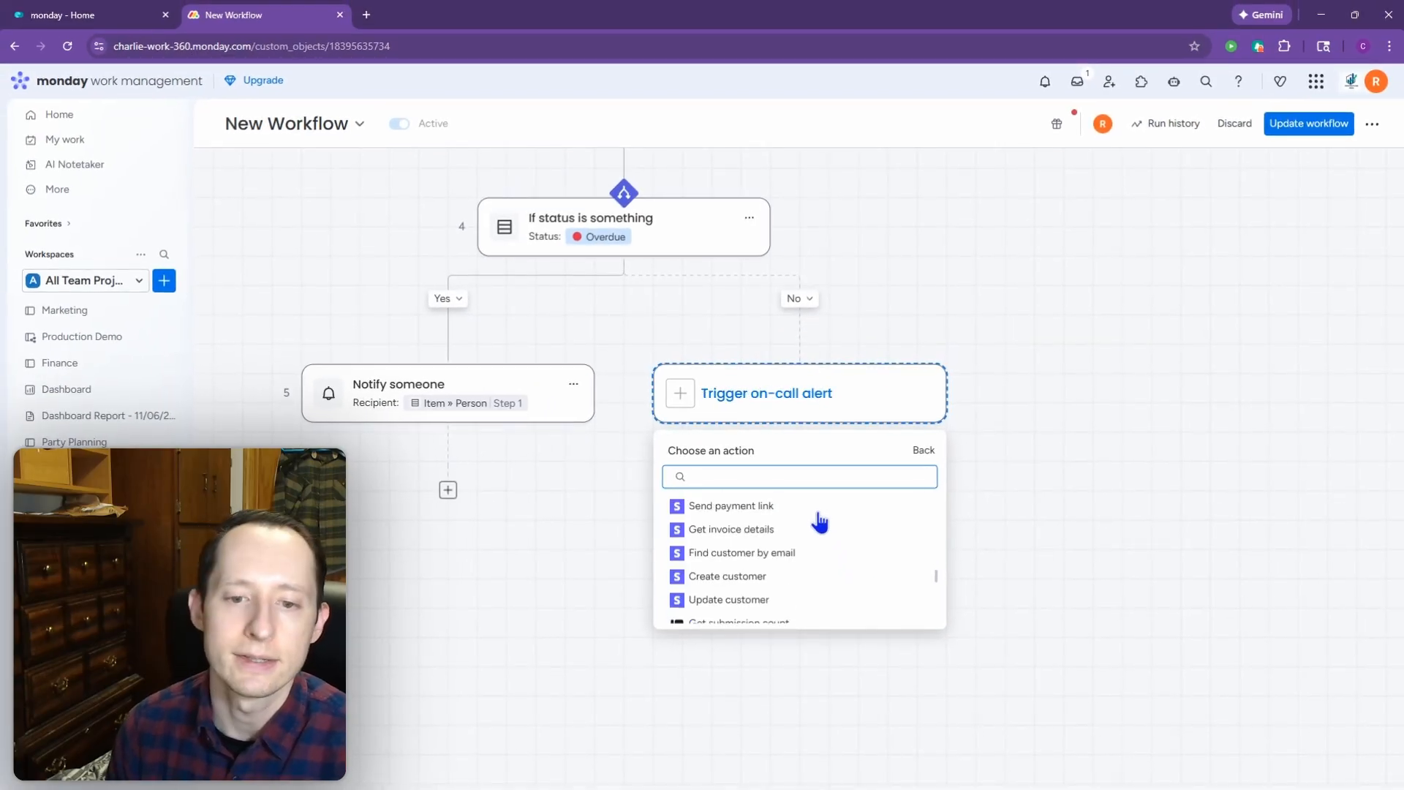
{"action": "scroll", "coordinate": [825, 541], "scroll_direction": "down", "scroll_amount": 8}
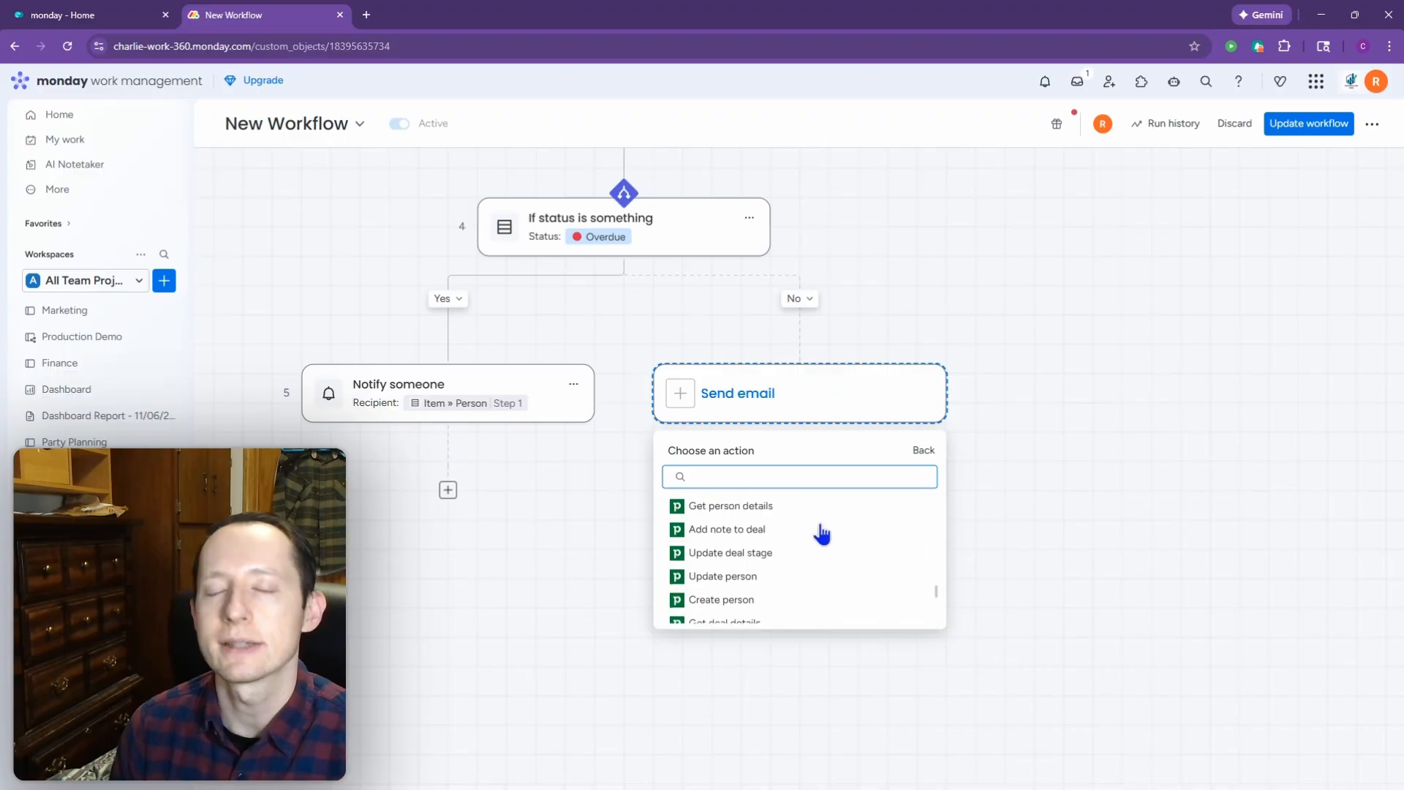
{"action": "left_click", "coordinate": [1056, 501]}
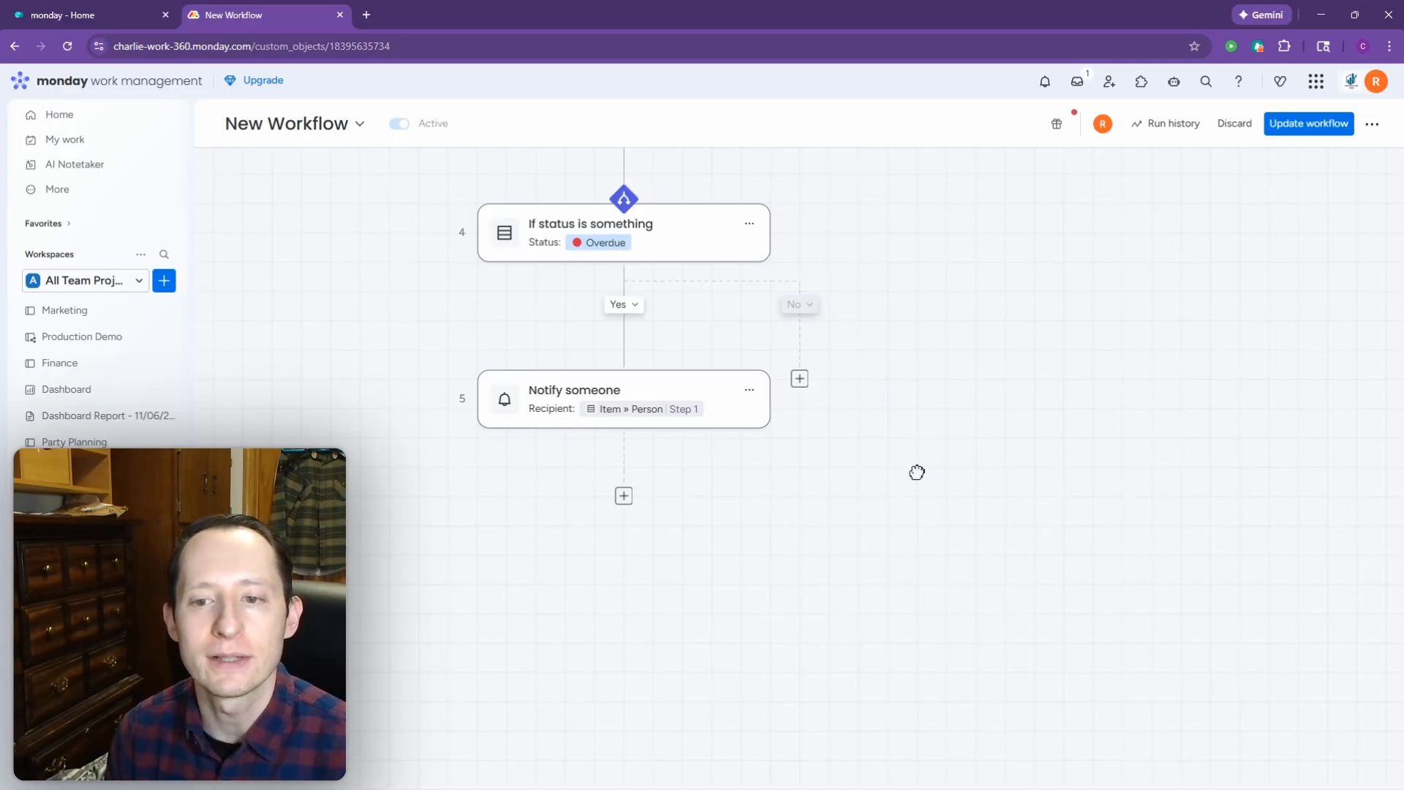
{"action": "left_click_drag", "start_coordinate": [914, 470], "coordinate": [958, 656]}
{"action": "scroll", "coordinate": [948, 552], "scroll_direction": "up", "scroll_amount": 1}
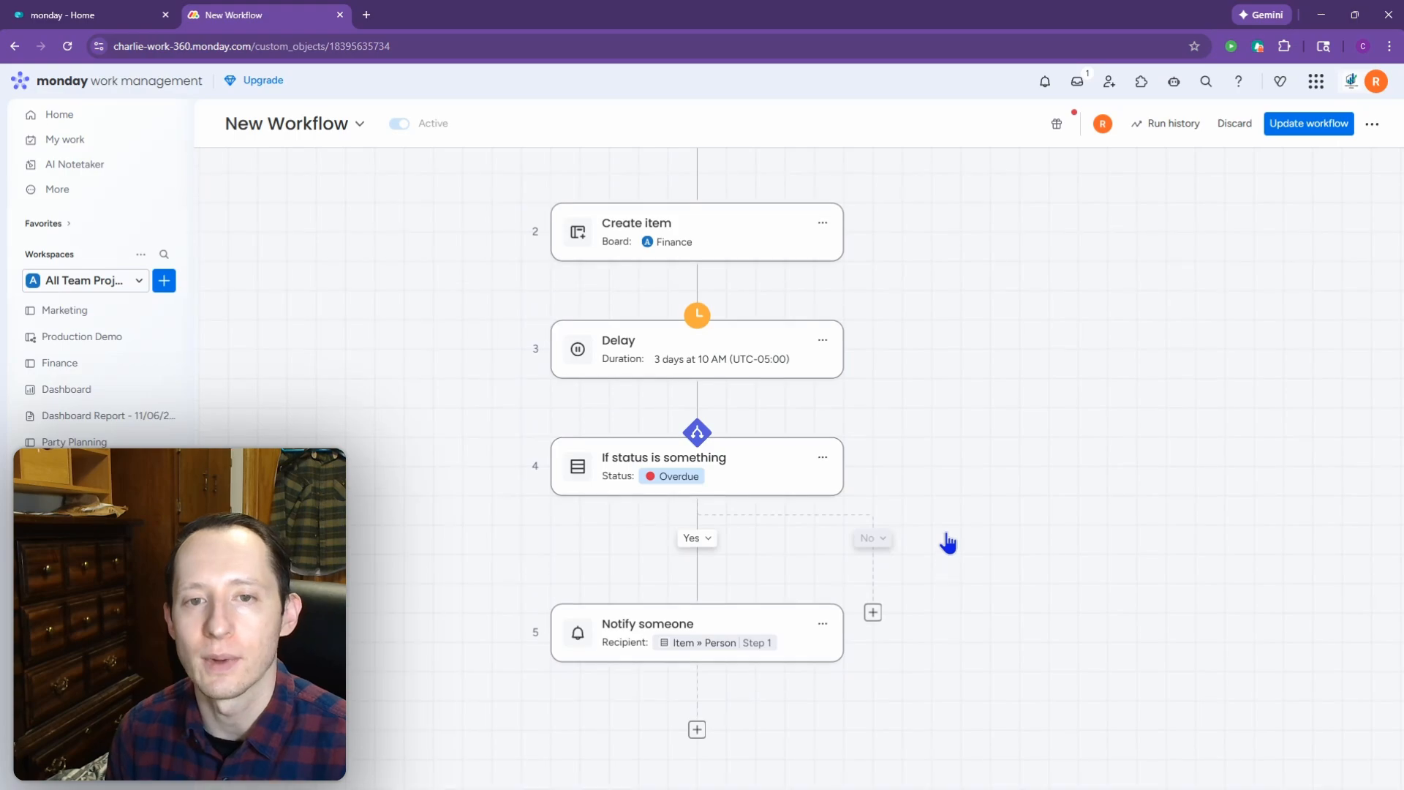
{"action": "left_click_drag", "start_coordinate": [967, 485], "coordinate": [907, 491]}
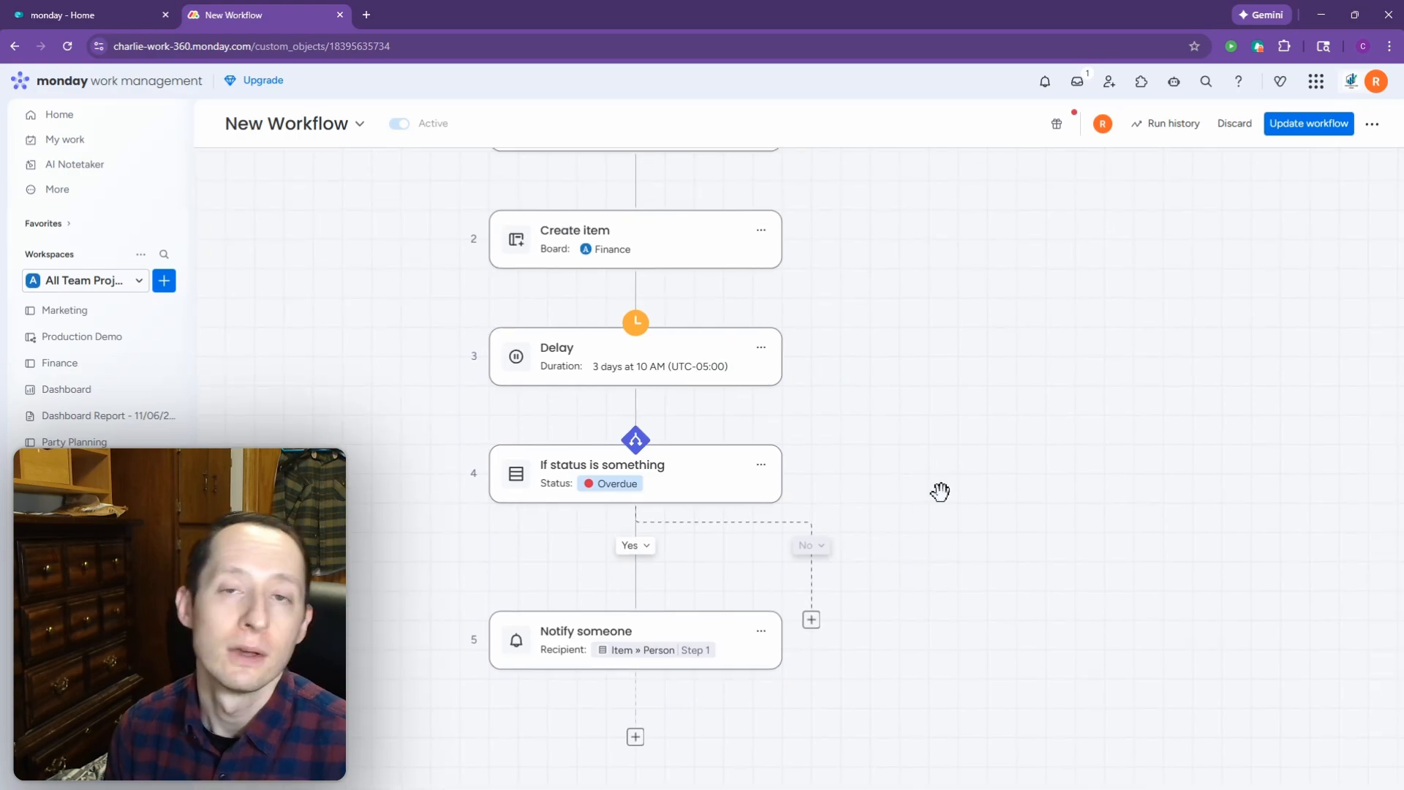